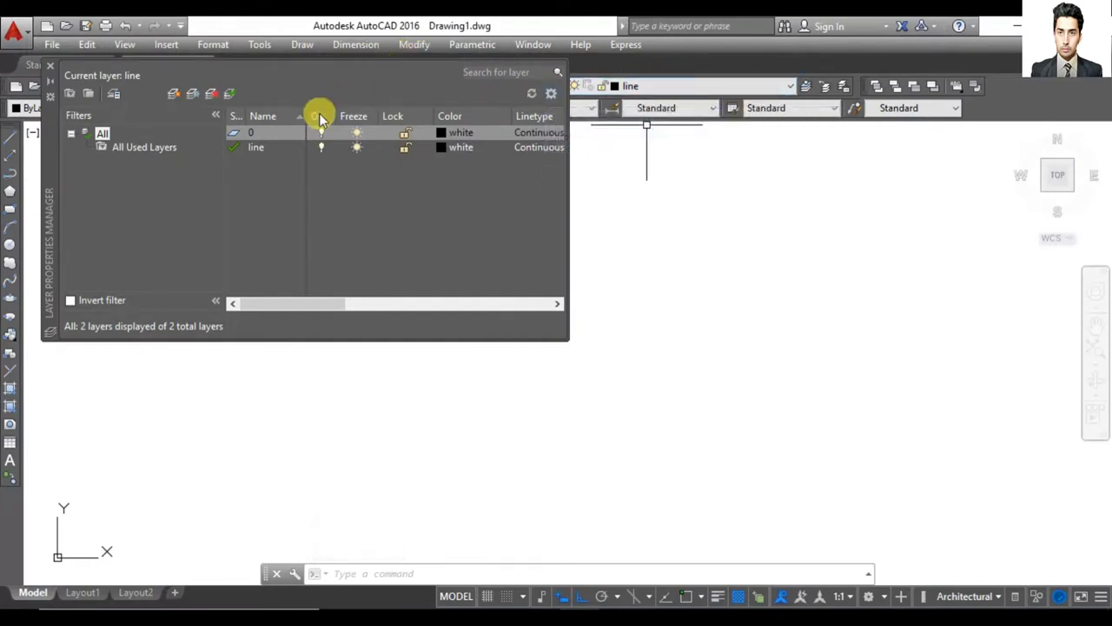
Step: Make layer 0 the current layer, and switch the current layer back to line
left_click(250, 149)
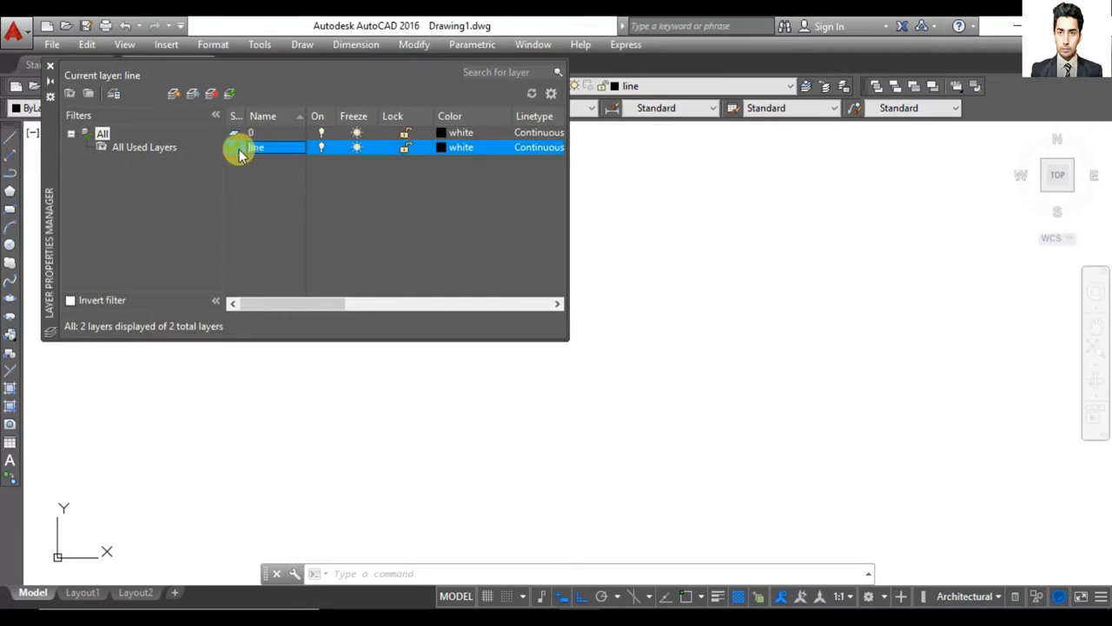
left_click(261, 133)
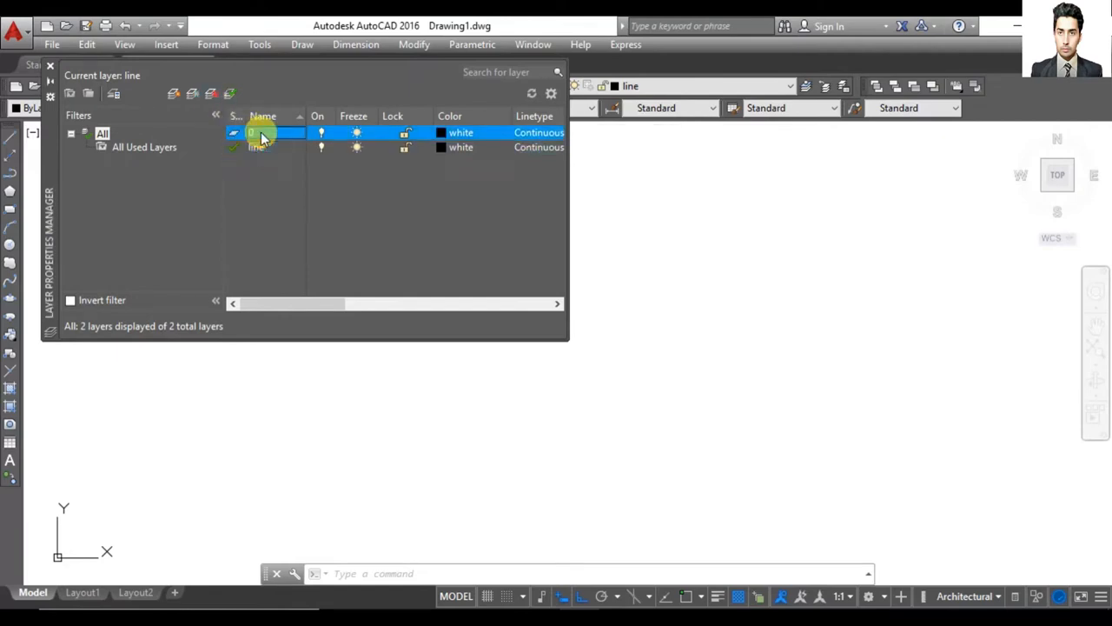
double_click(261, 135)
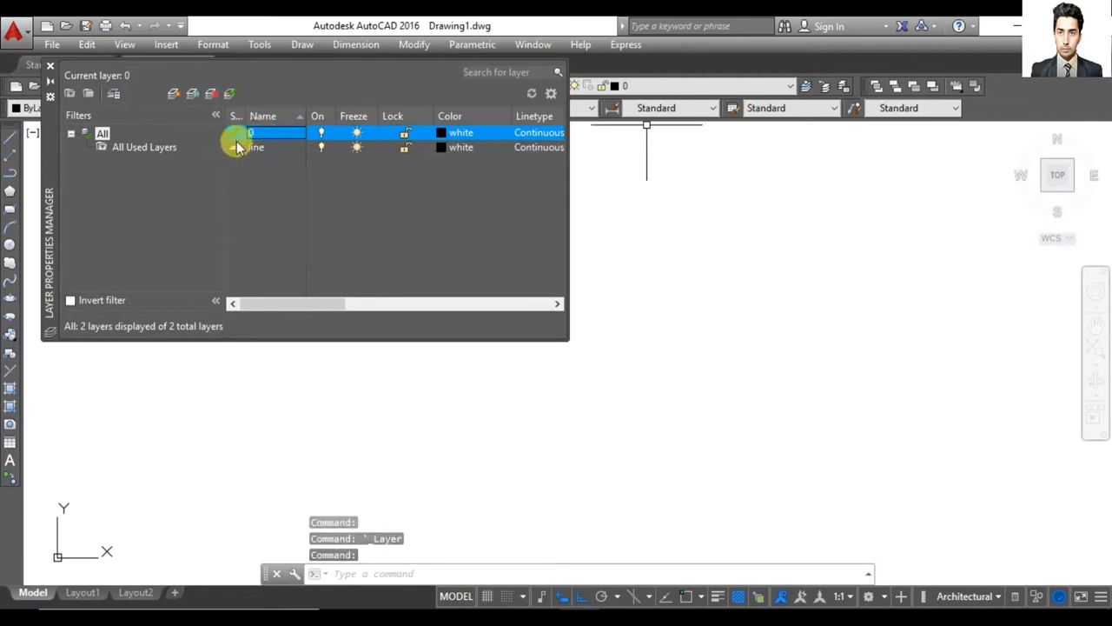
double_click(236, 147)
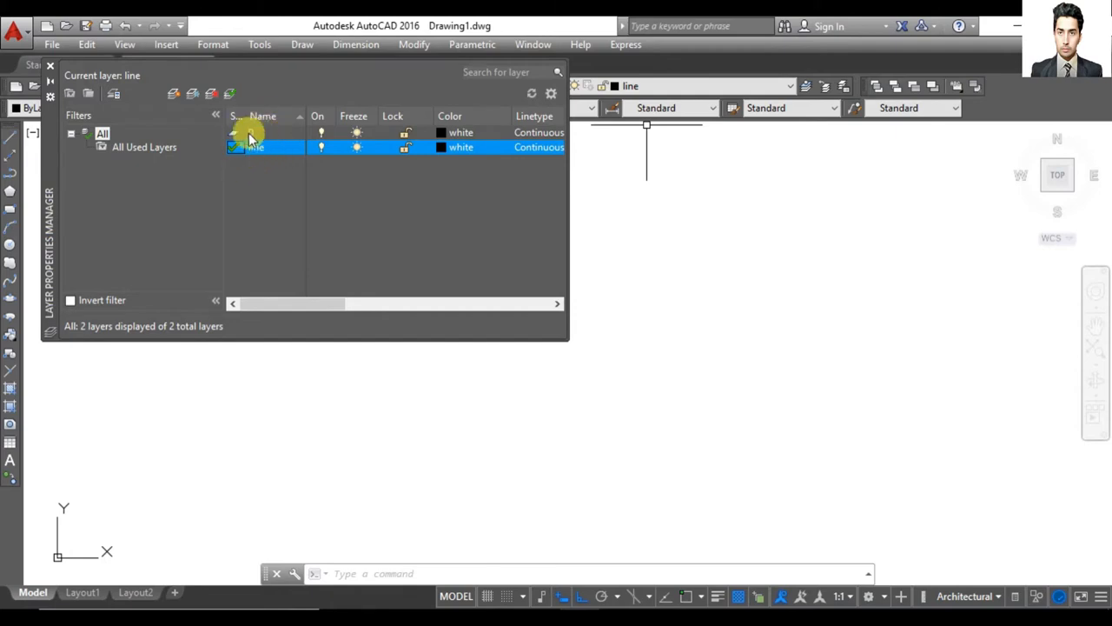
Step: Create three new layers named polygon, rec and point
left_click(250, 135)
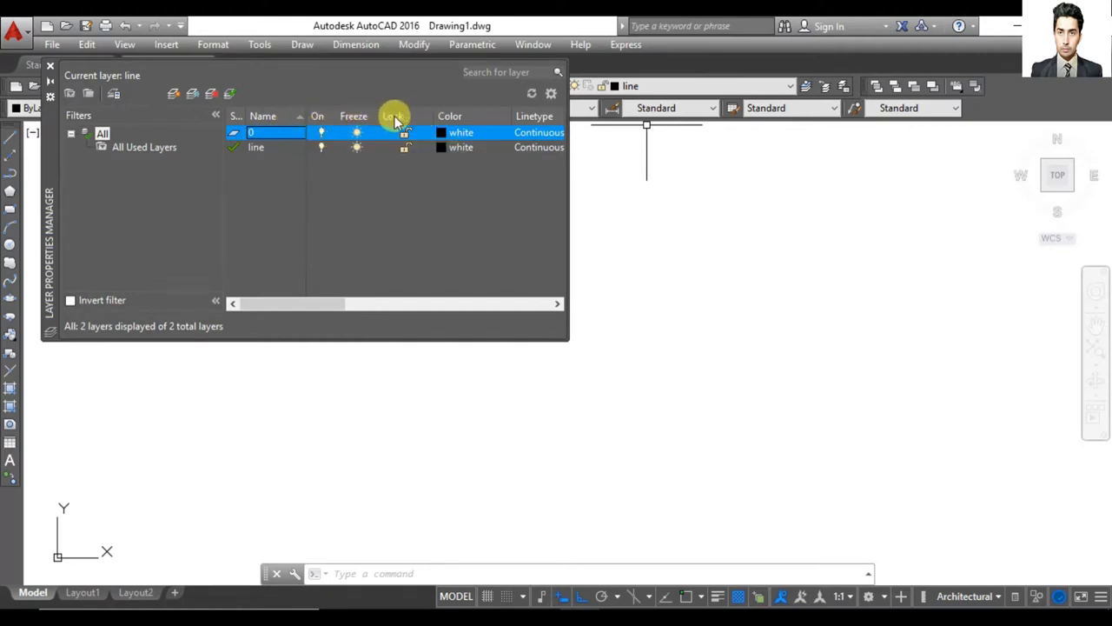
left_click(175, 96)
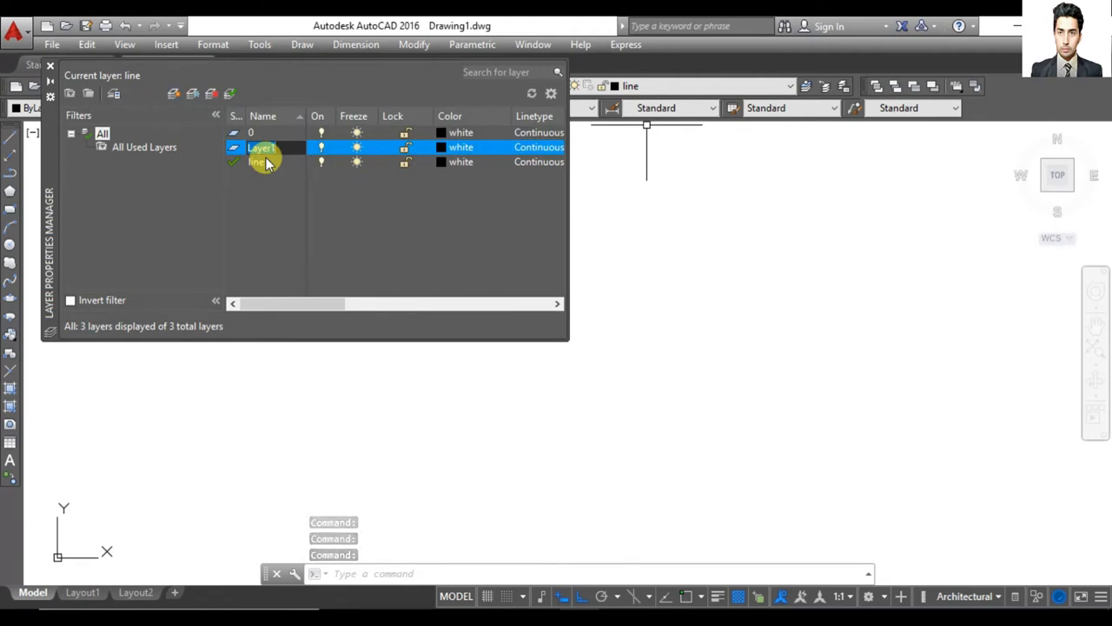
type("polygon")
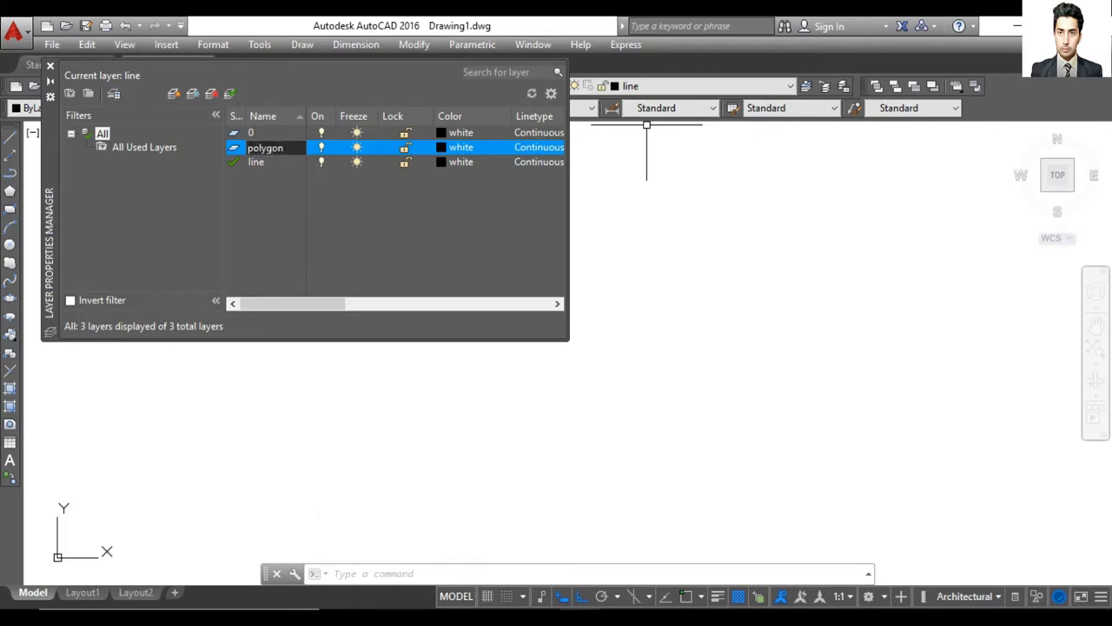
left_click(263, 149)
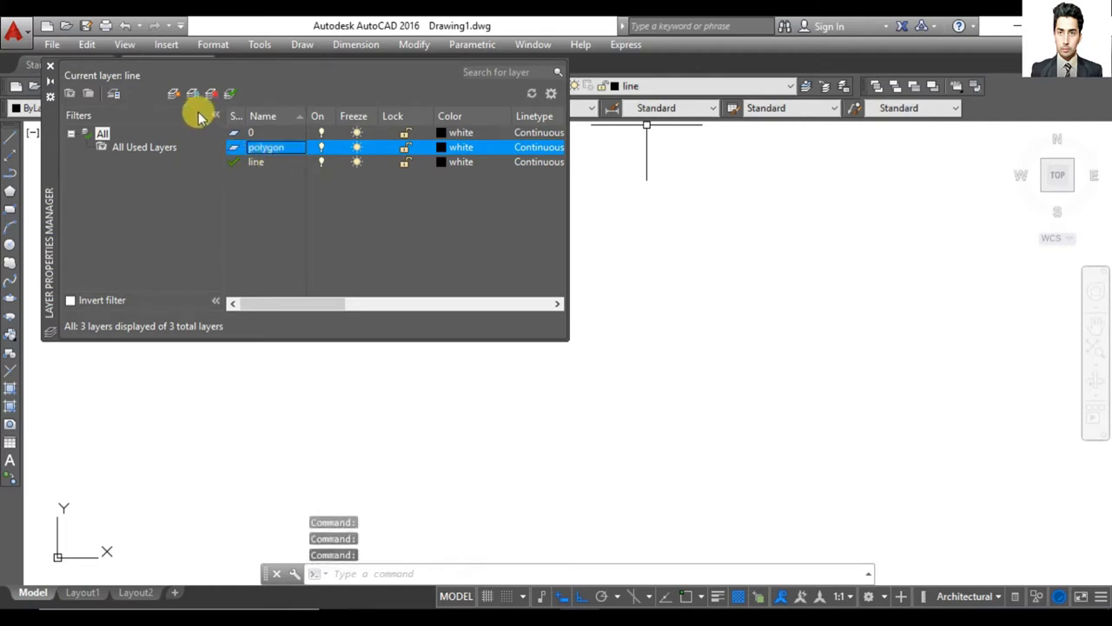
left_click(174, 93)
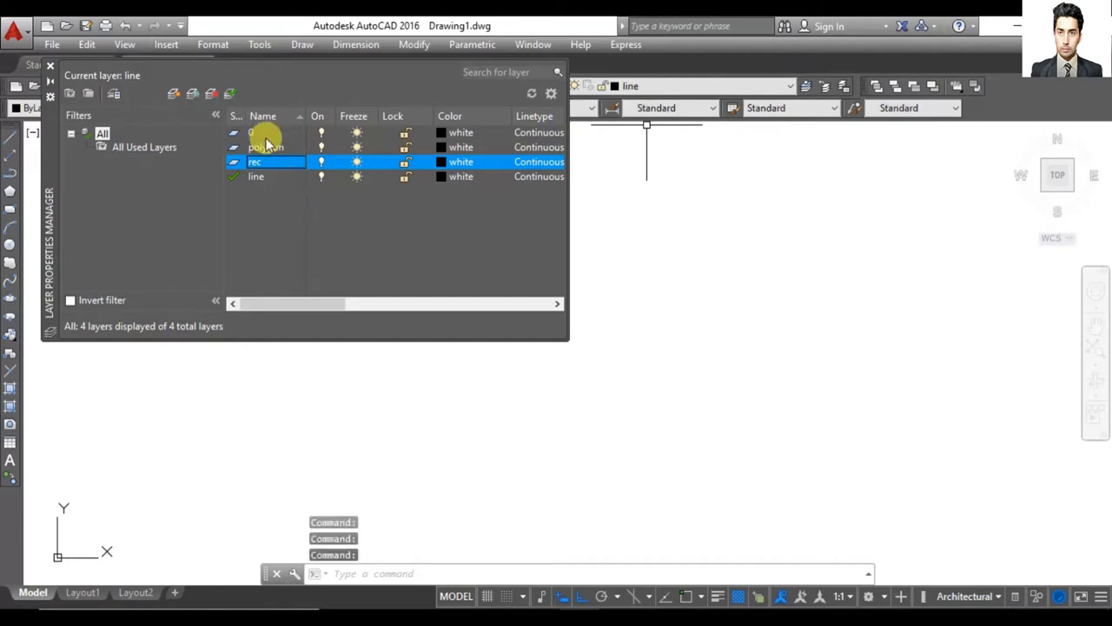
left_click(173, 93)
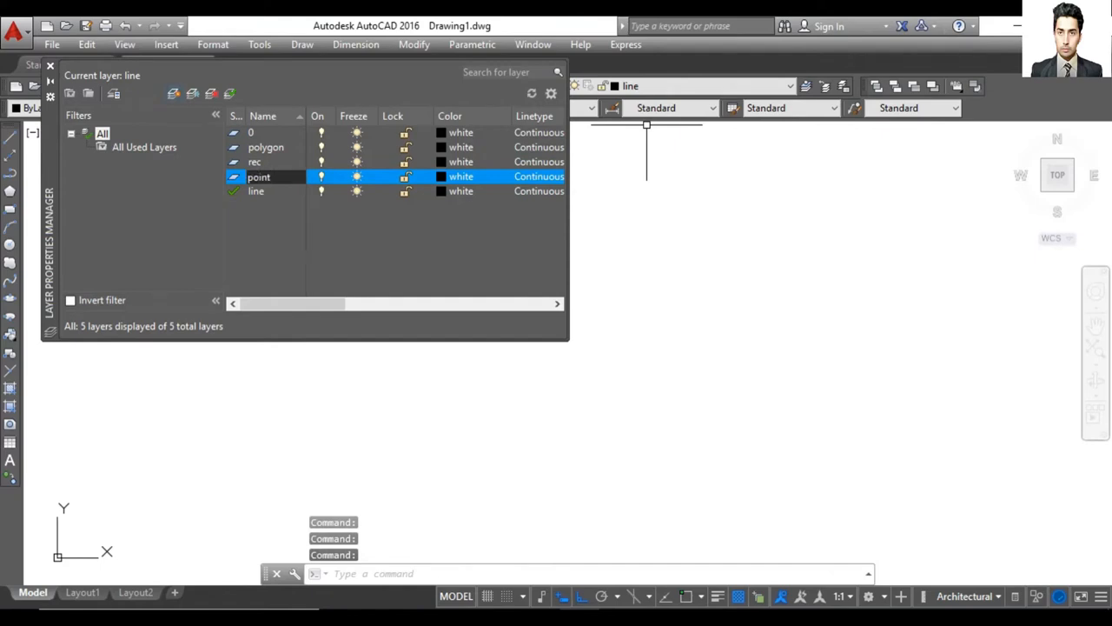
key("Return")
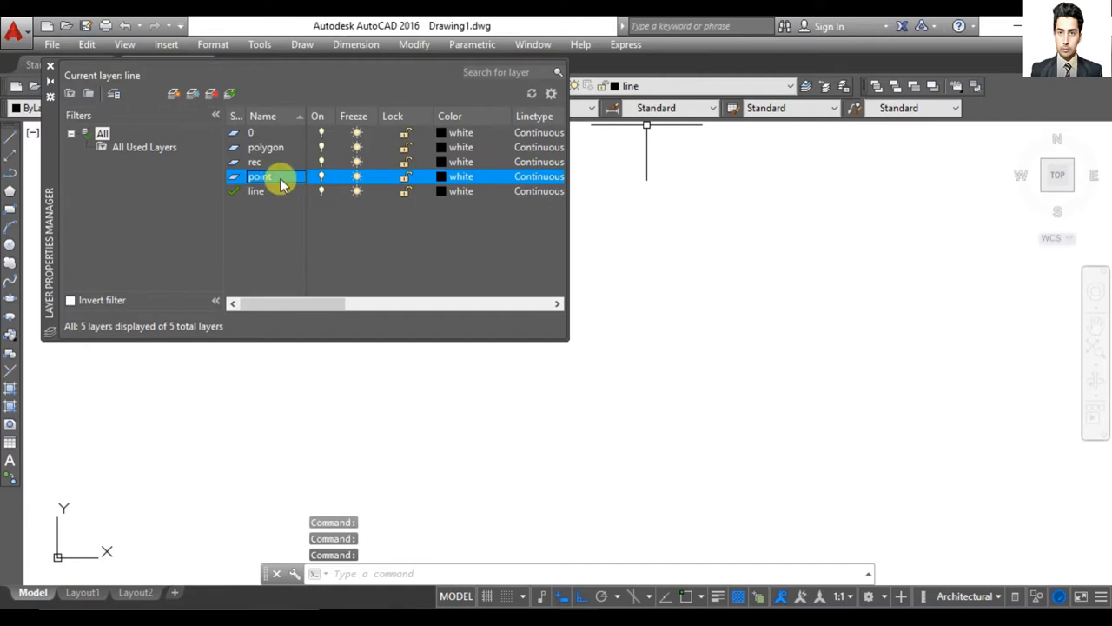
Step: Turn off layers 0, polygon and rec as well as the current layer, line
left_click(321, 133)
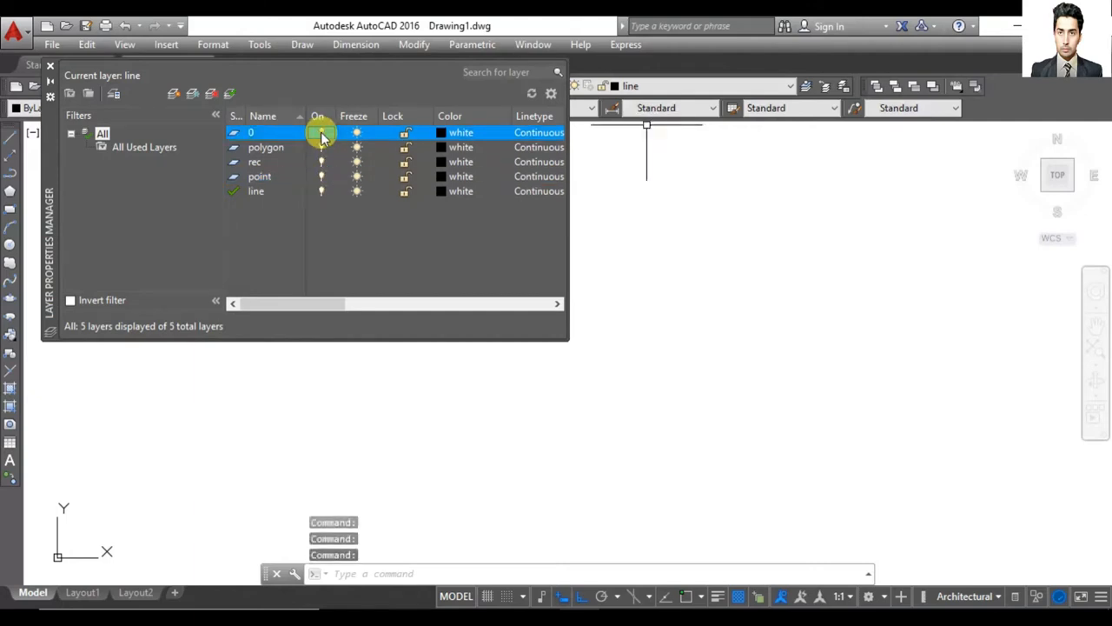
left_click(321, 134)
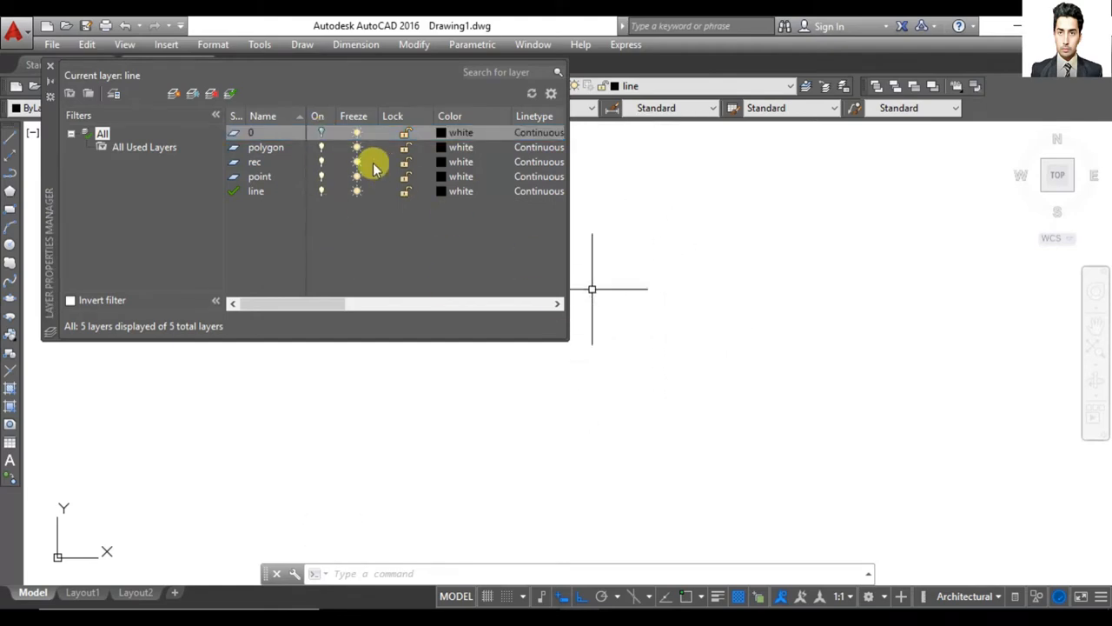
left_click(321, 147)
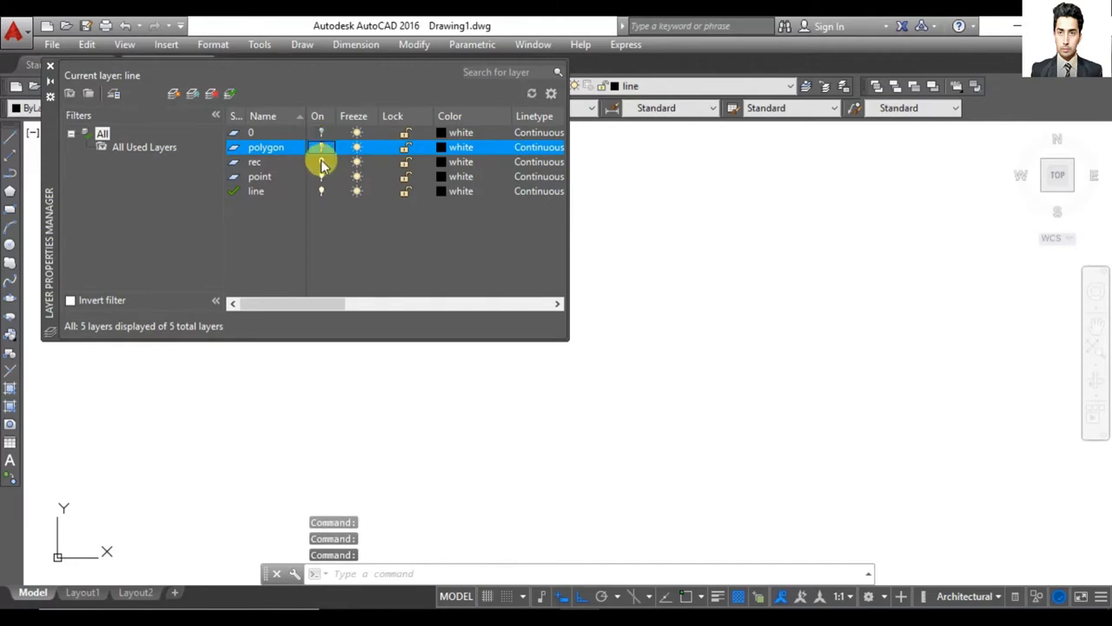
left_click(321, 163)
left_click(321, 190)
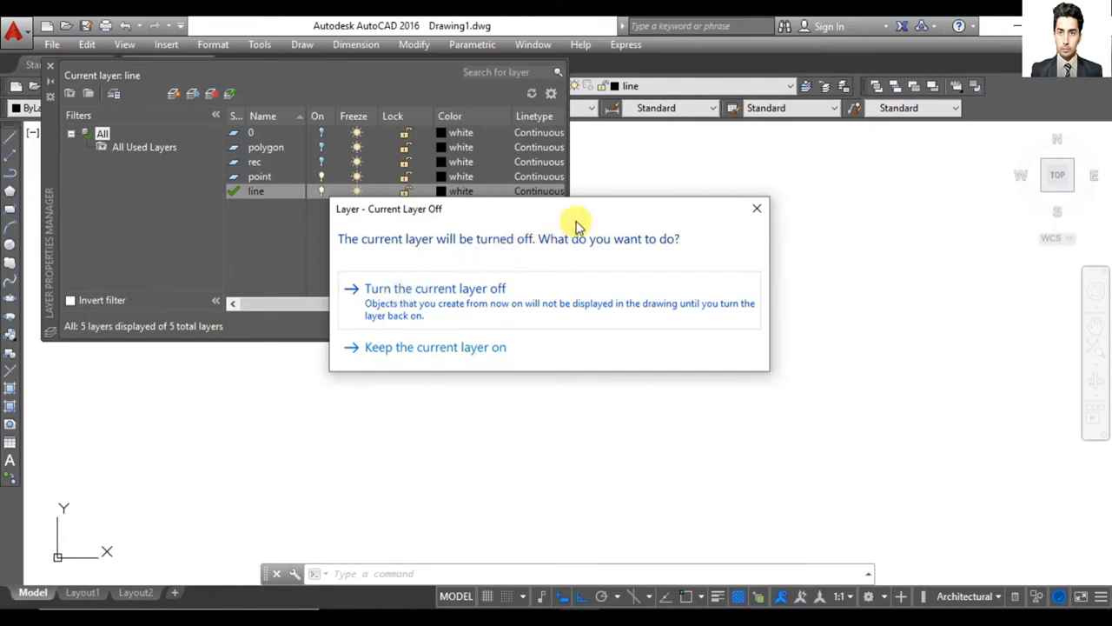
left_click(757, 212)
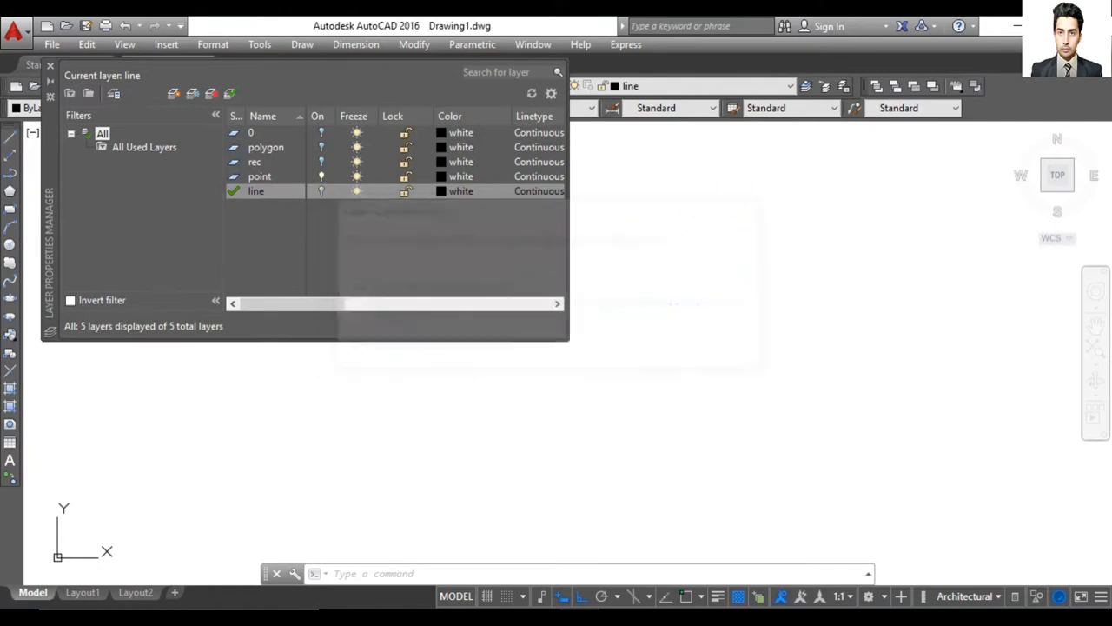
Step: Turn the line, rec, polygon and 0 layers back on
left_click(320, 191)
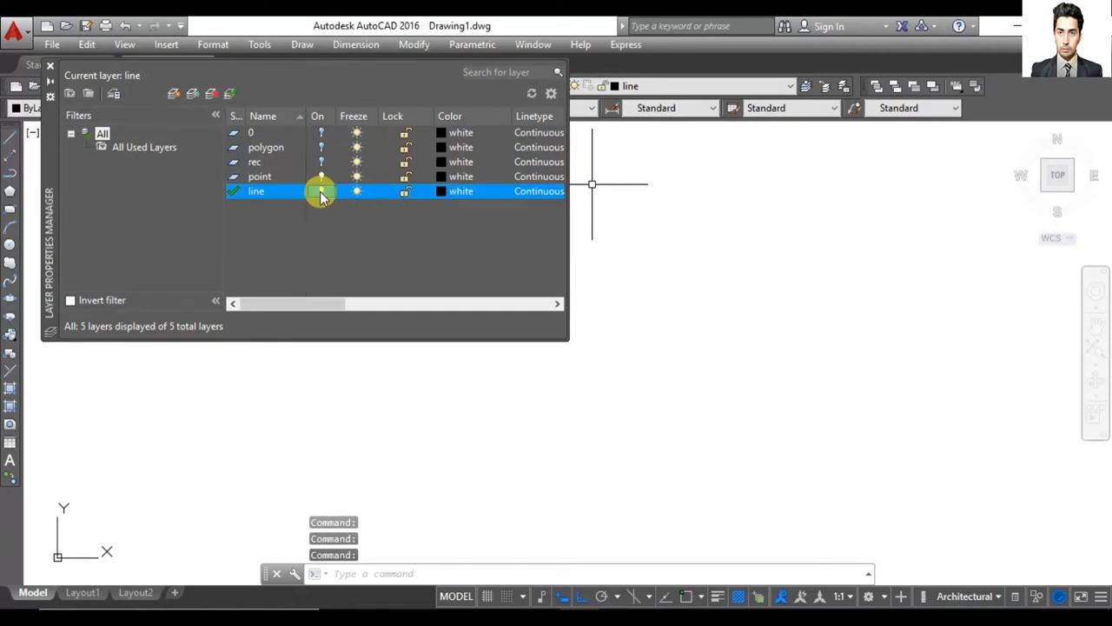
left_click(322, 162)
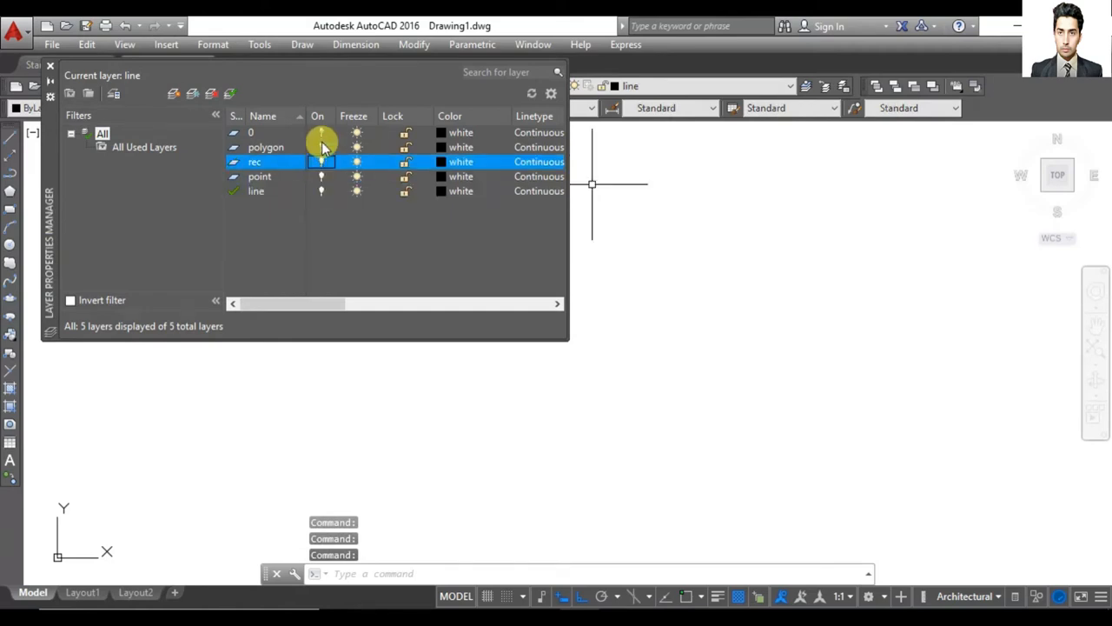
left_click(322, 147)
left_click(321, 132)
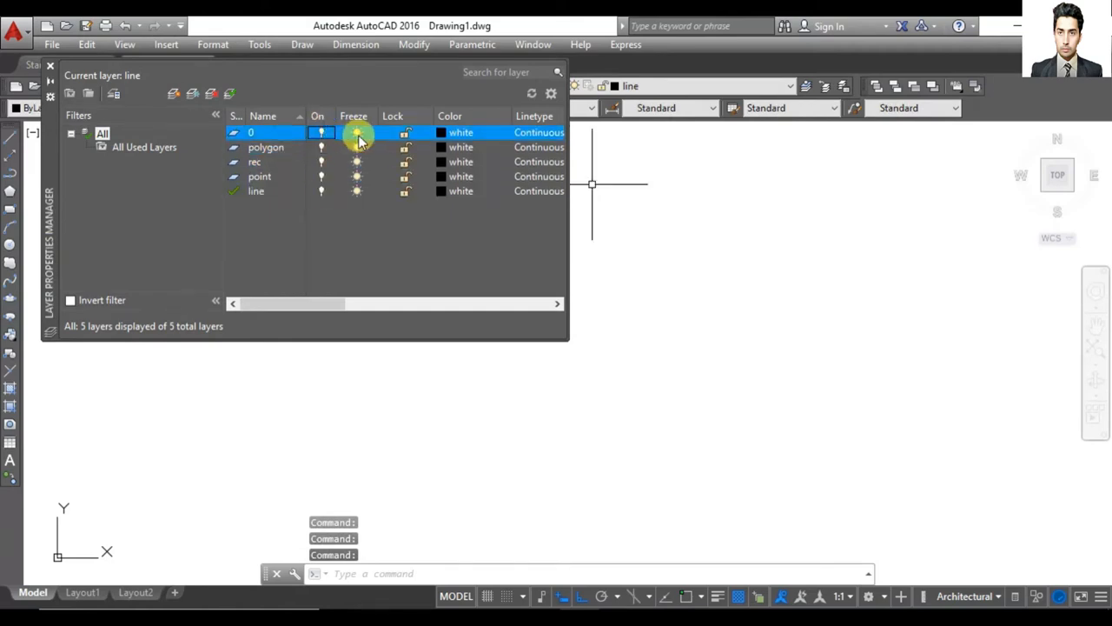
Step: Lock layers 0, polygon and rec
left_click(405, 135)
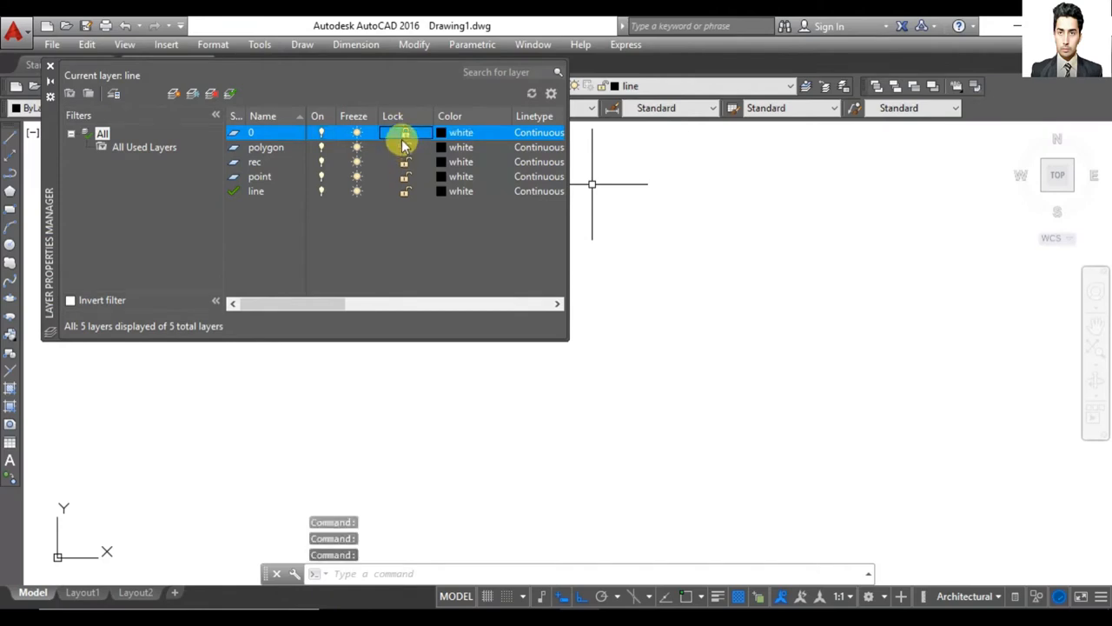
left_click(403, 149)
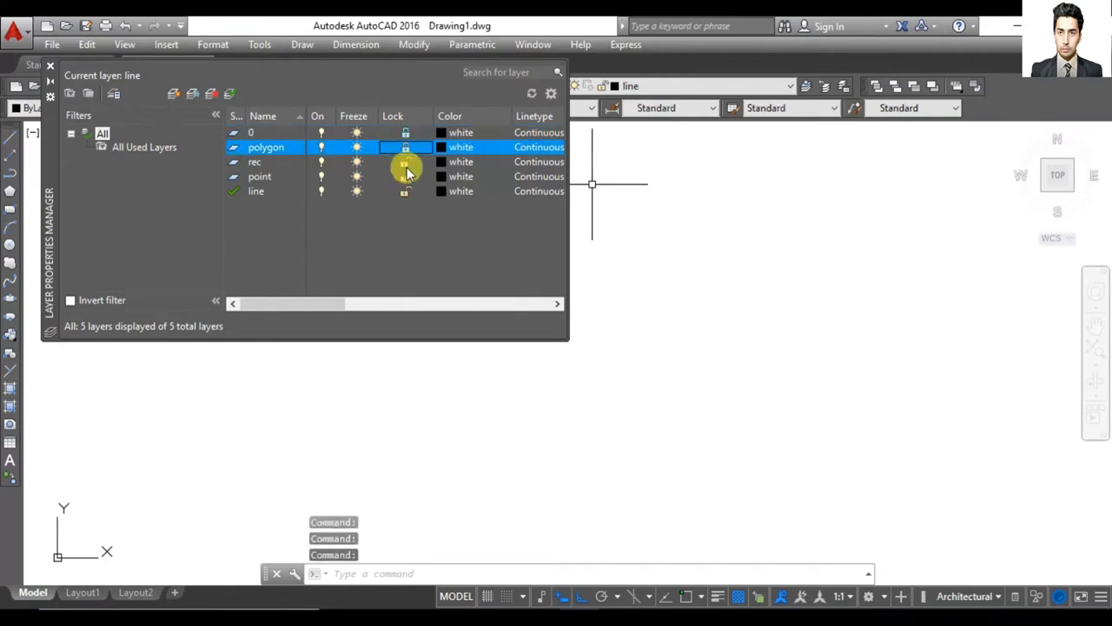
left_click(405, 164)
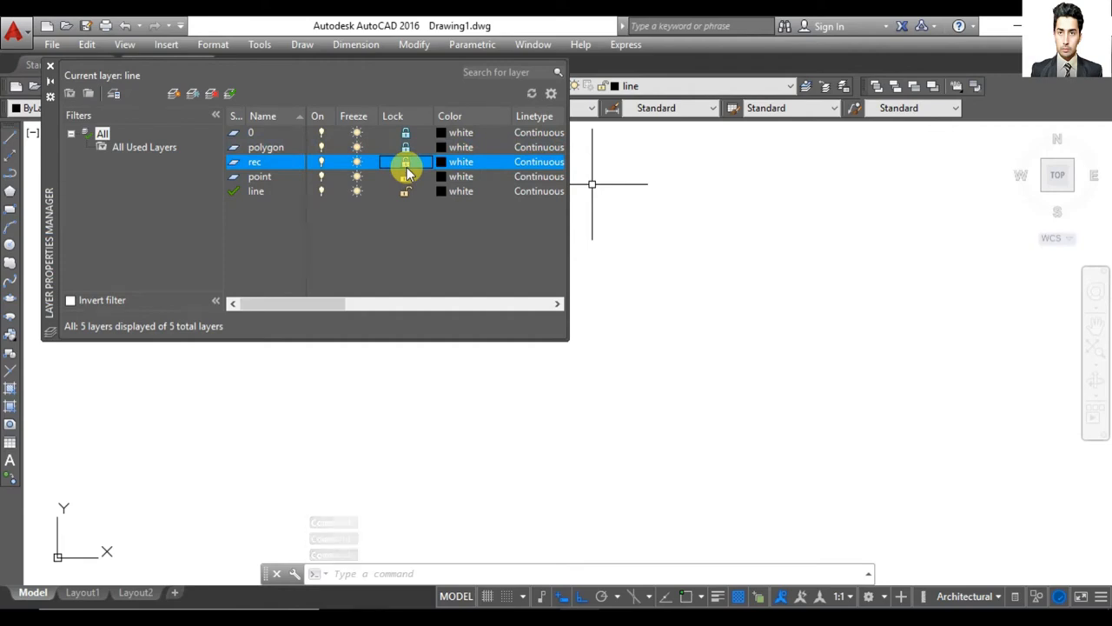
Step: Unlock the polygon, 0 and rec layers so that every layer is editable
left_click(406, 149)
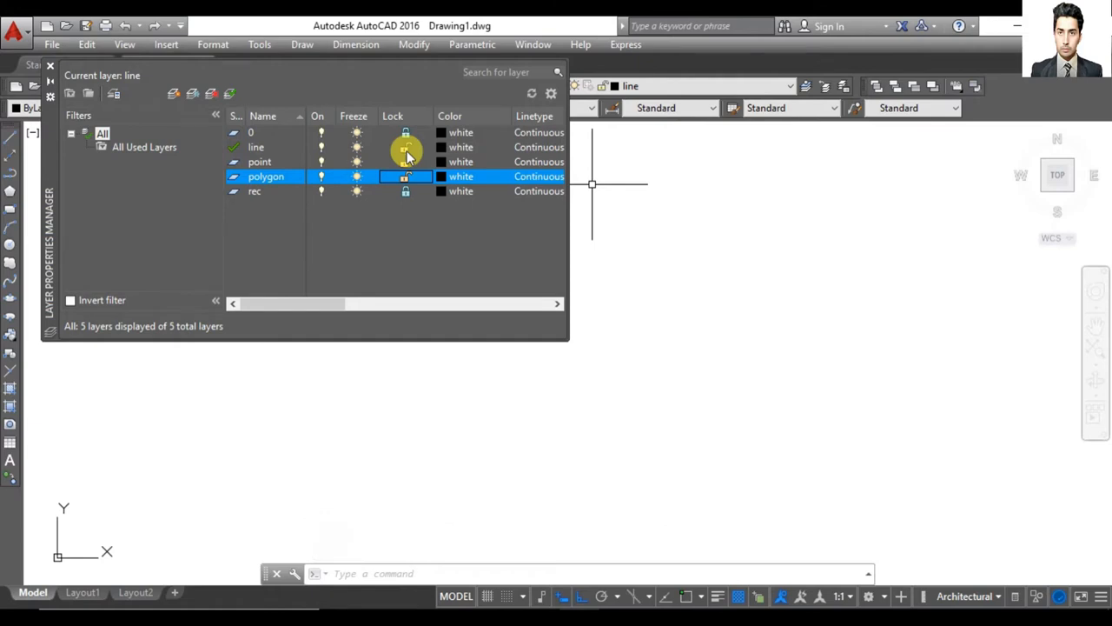
left_click(405, 151)
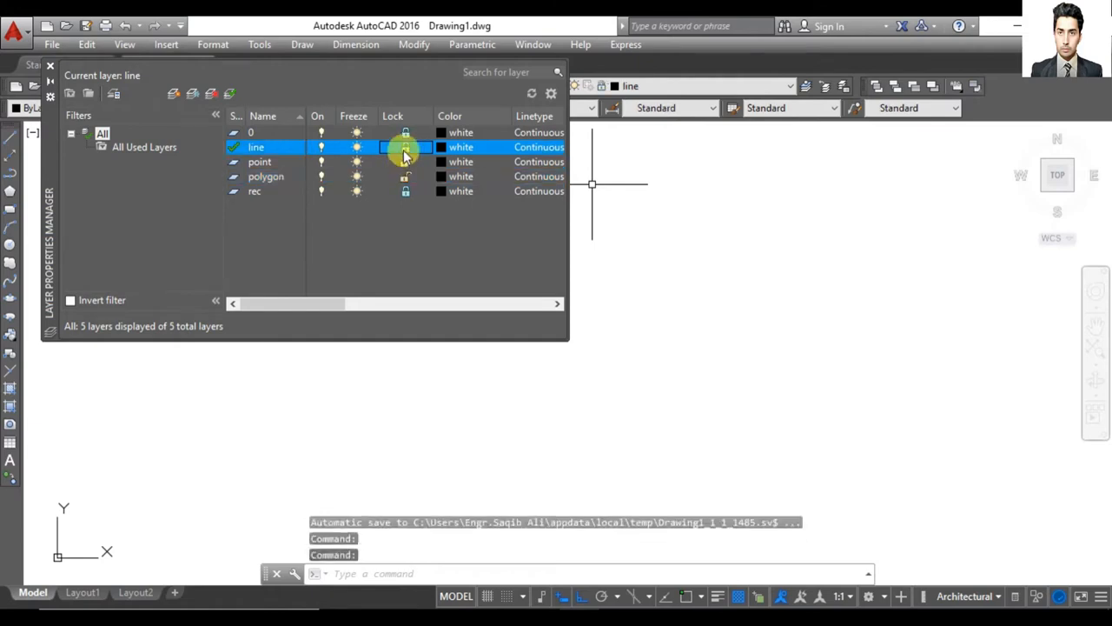
left_click(404, 132)
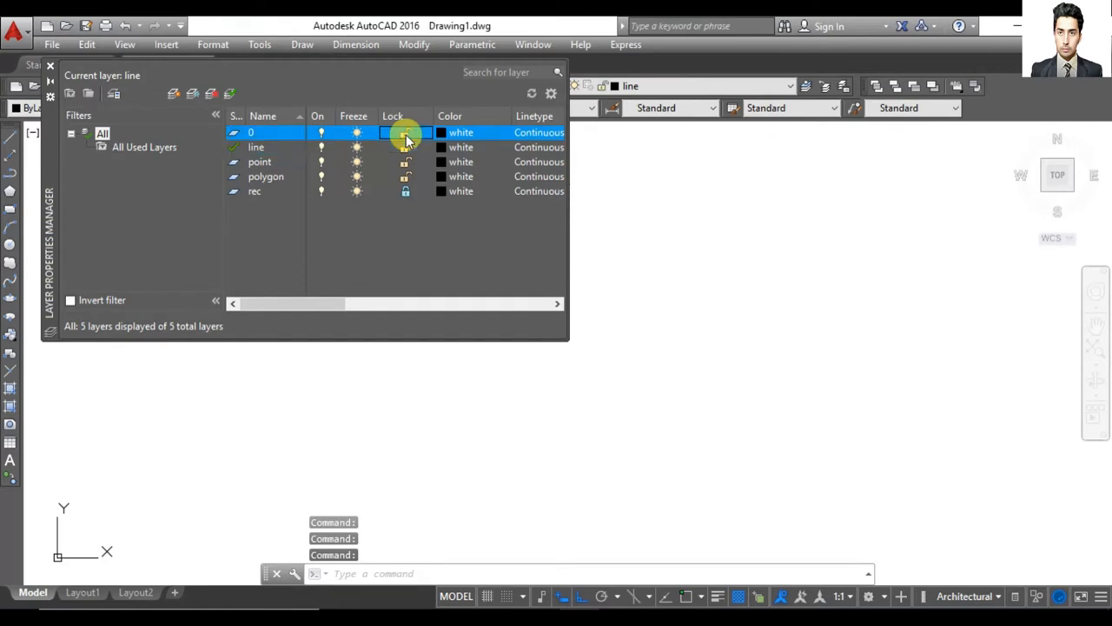
left_click(403, 192)
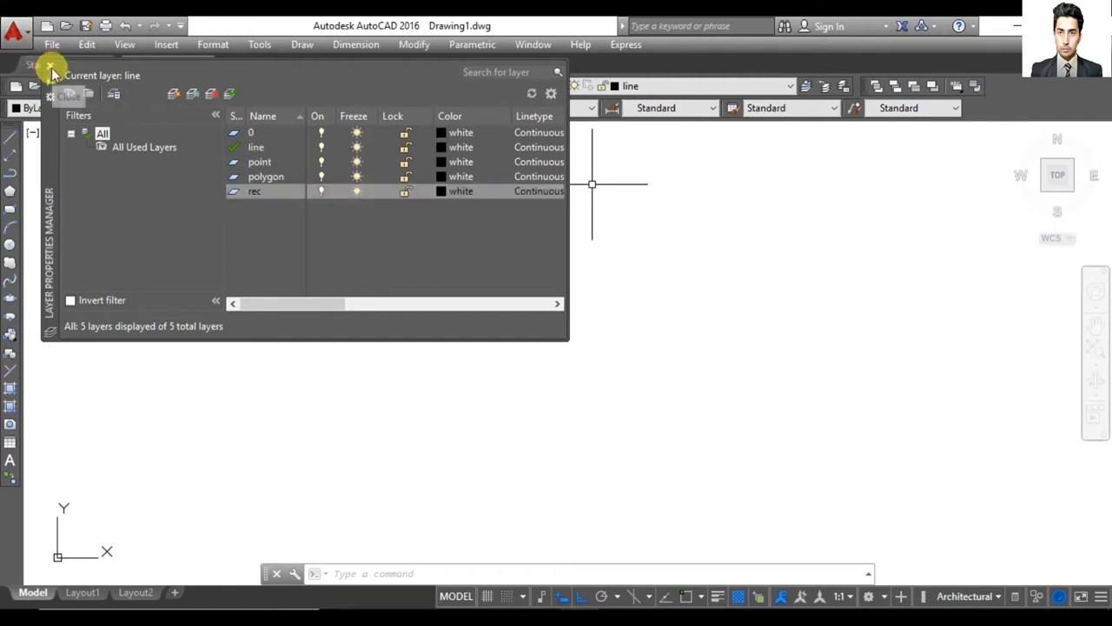
Step: Close the layer manager and draw a single horizontal line in the drawing area on the line layer
left_click(50, 68)
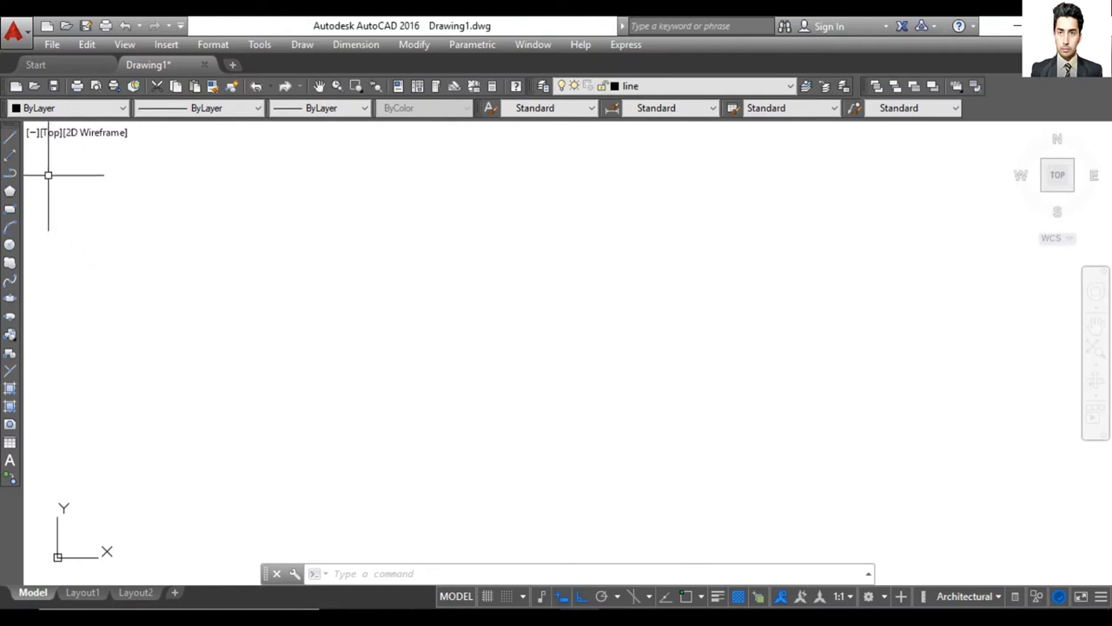
type("l")
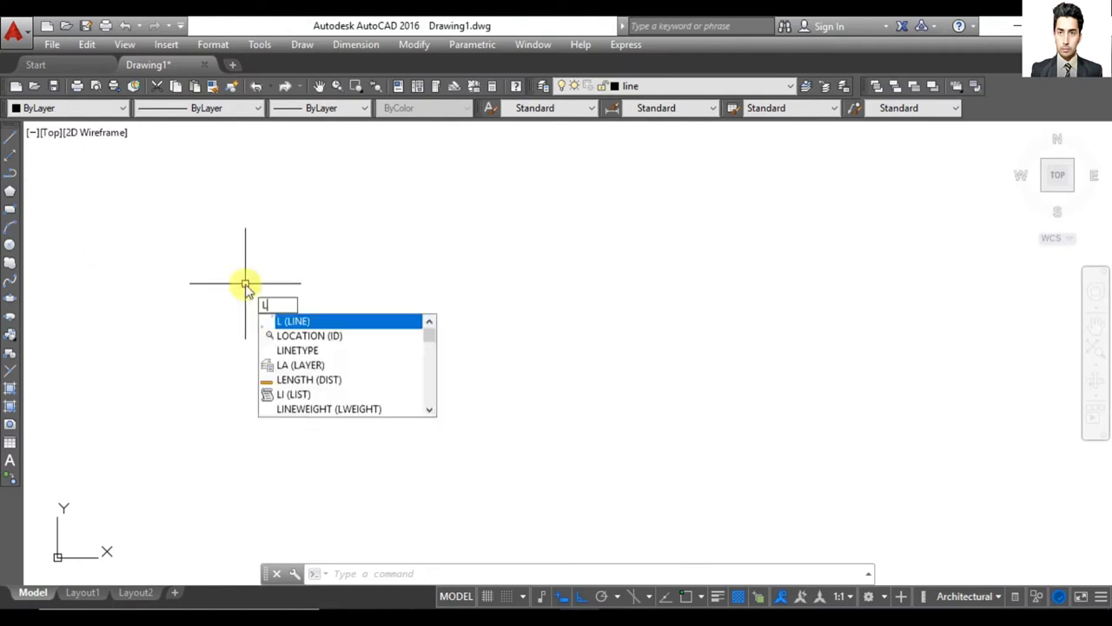
left_click(308, 324)
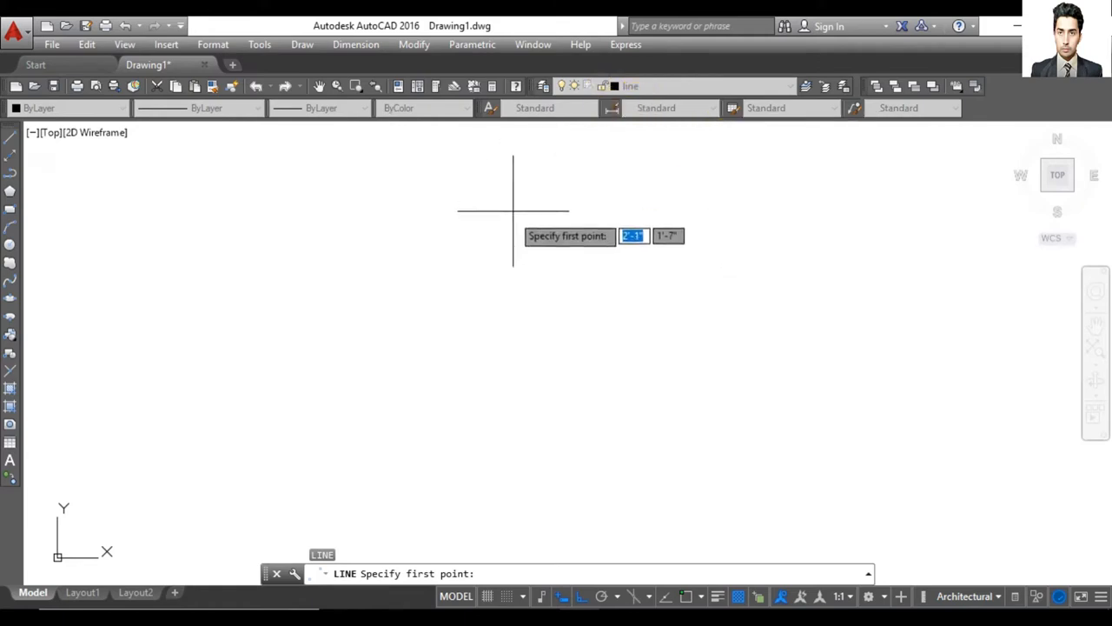
left_click(223, 293)
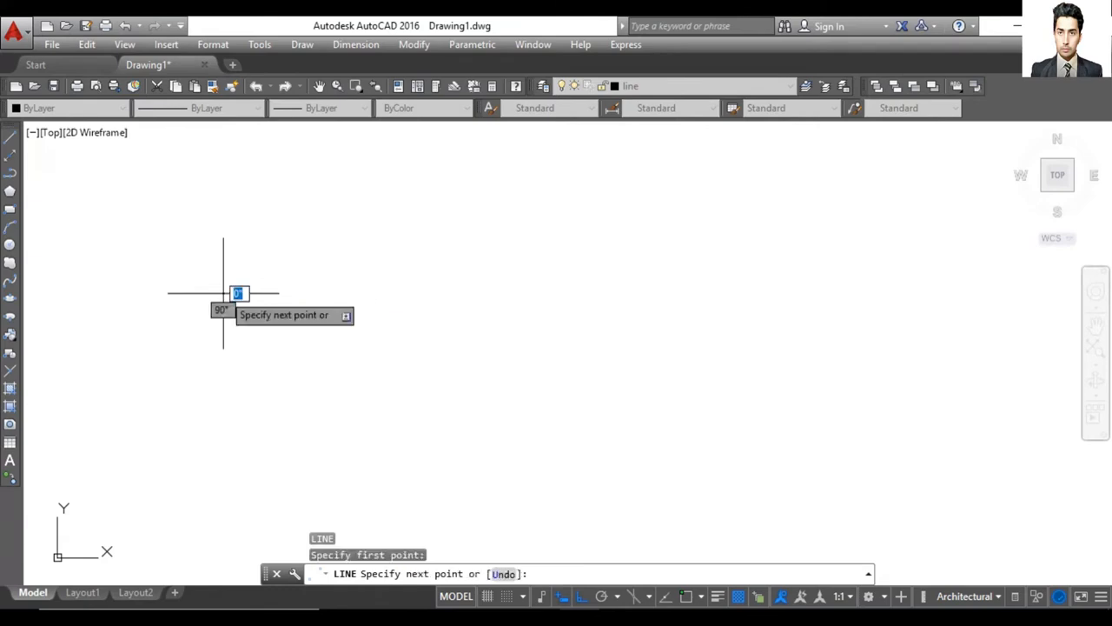
left_click(491, 287)
key("Return")
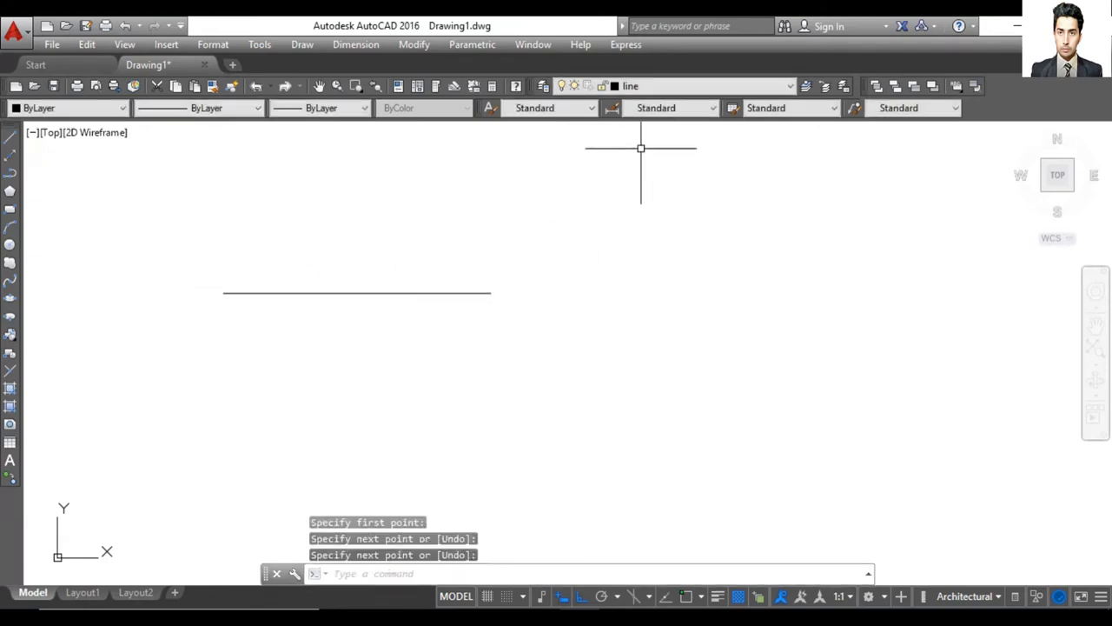
Step: Open the layer manager and set the line layer's color to 240 and the point layer's color to 90
left_click(617, 86)
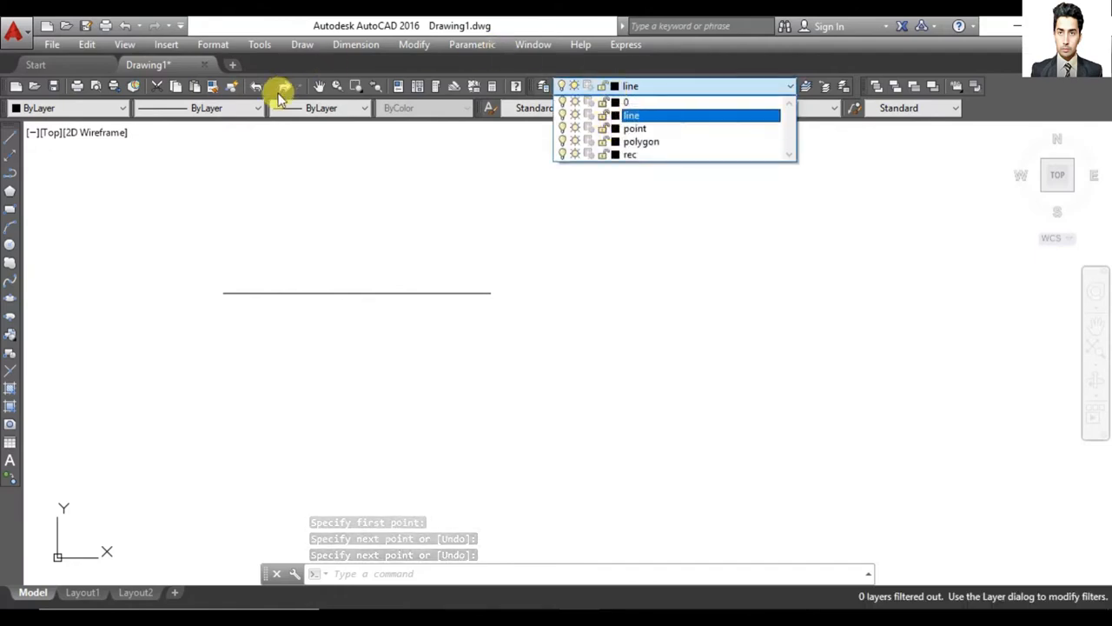
left_click(547, 90)
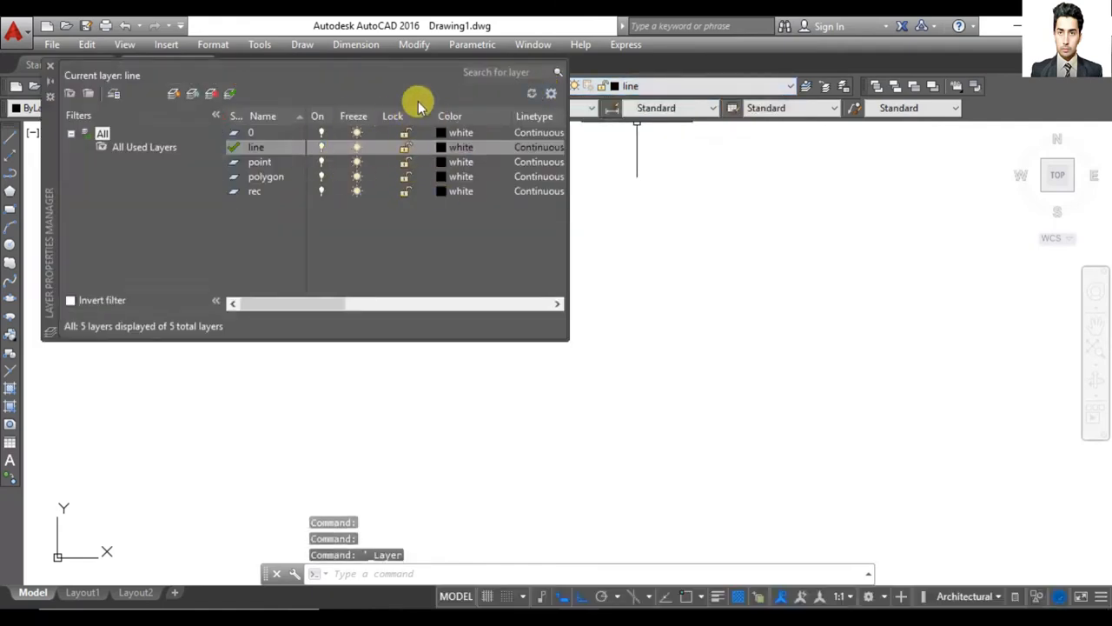
left_click(438, 145)
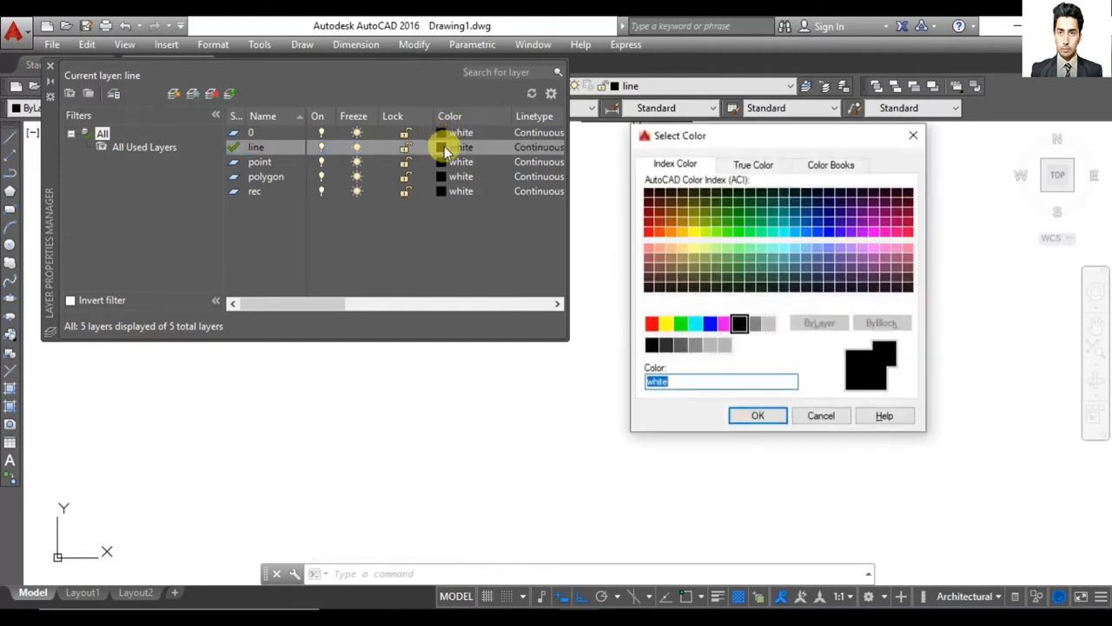
left_click(908, 232)
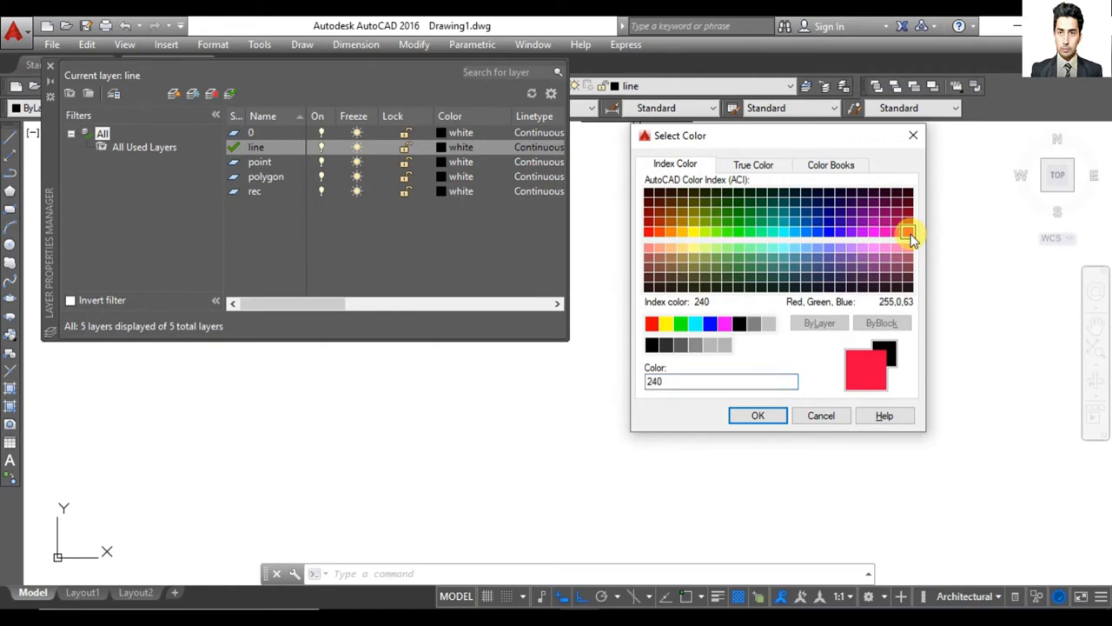
left_click(772, 417)
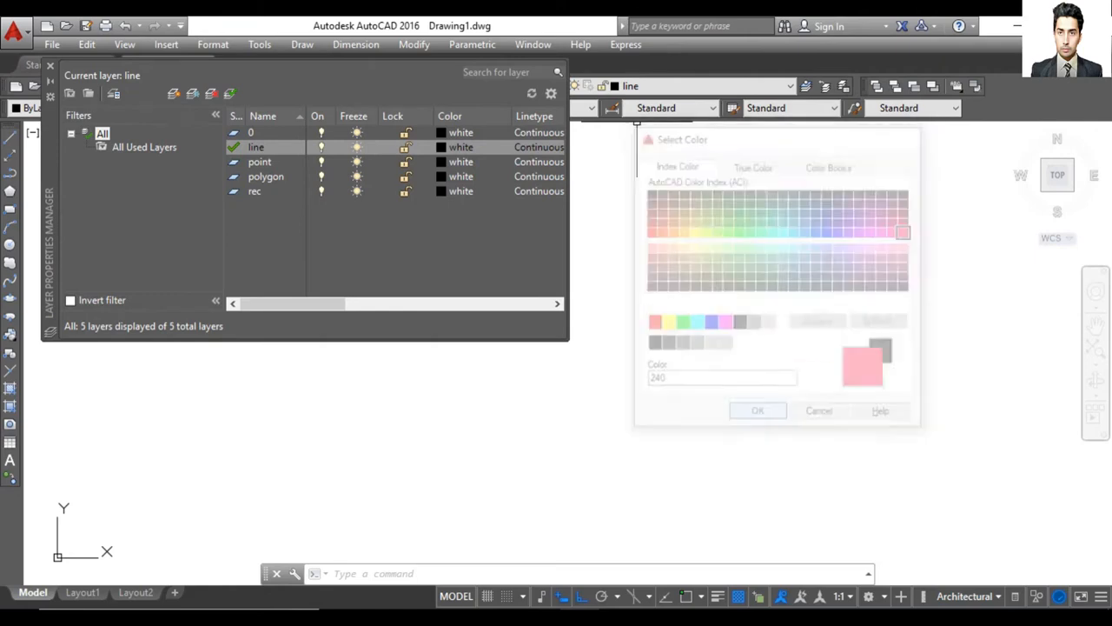
left_click(453, 162)
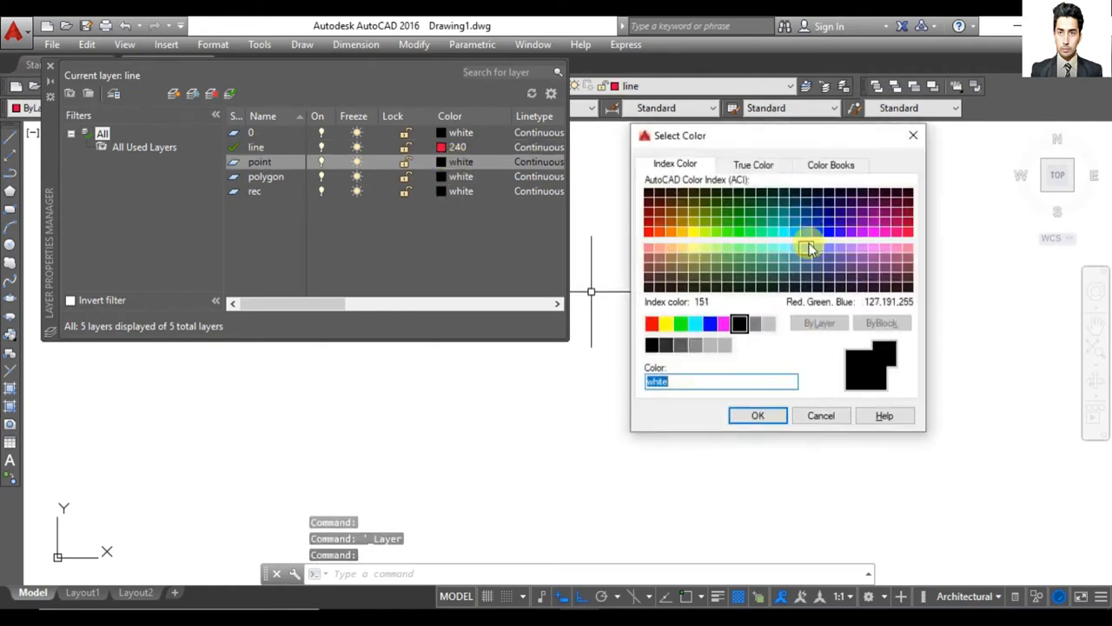
left_click(738, 231)
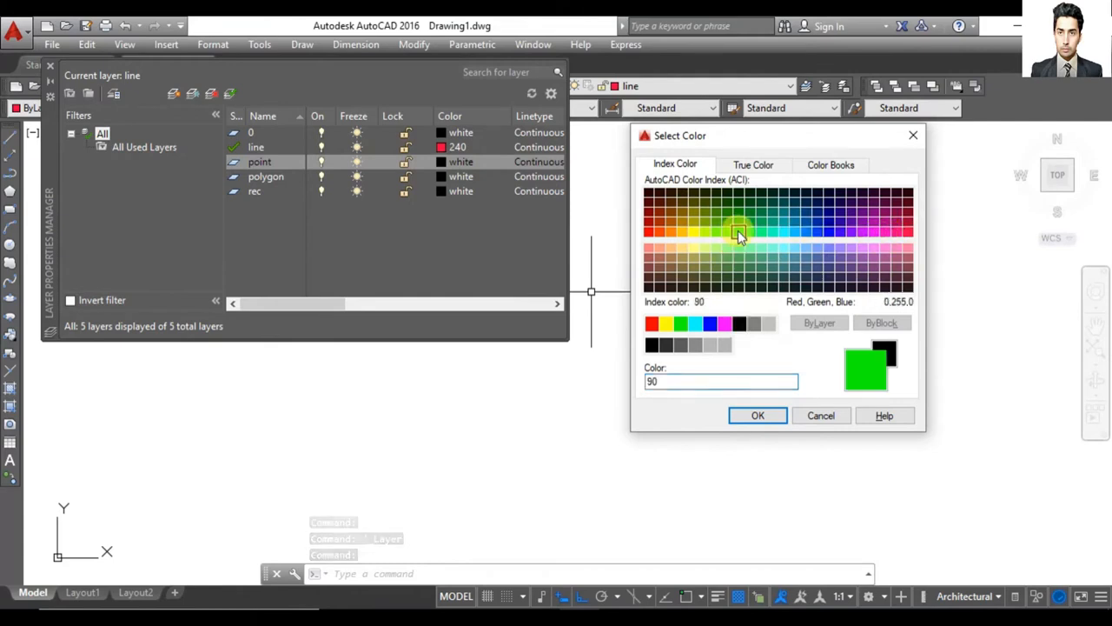
left_click(758, 415)
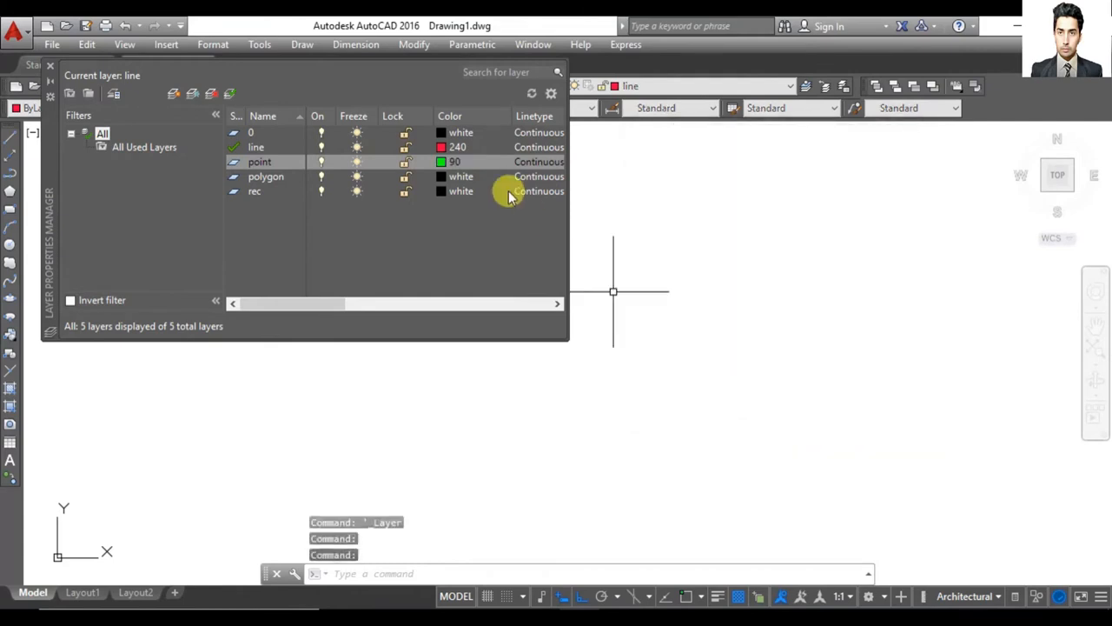
Step: Set the polygon layer's color to 50 and the rec layer's color to blue
left_click(458, 179)
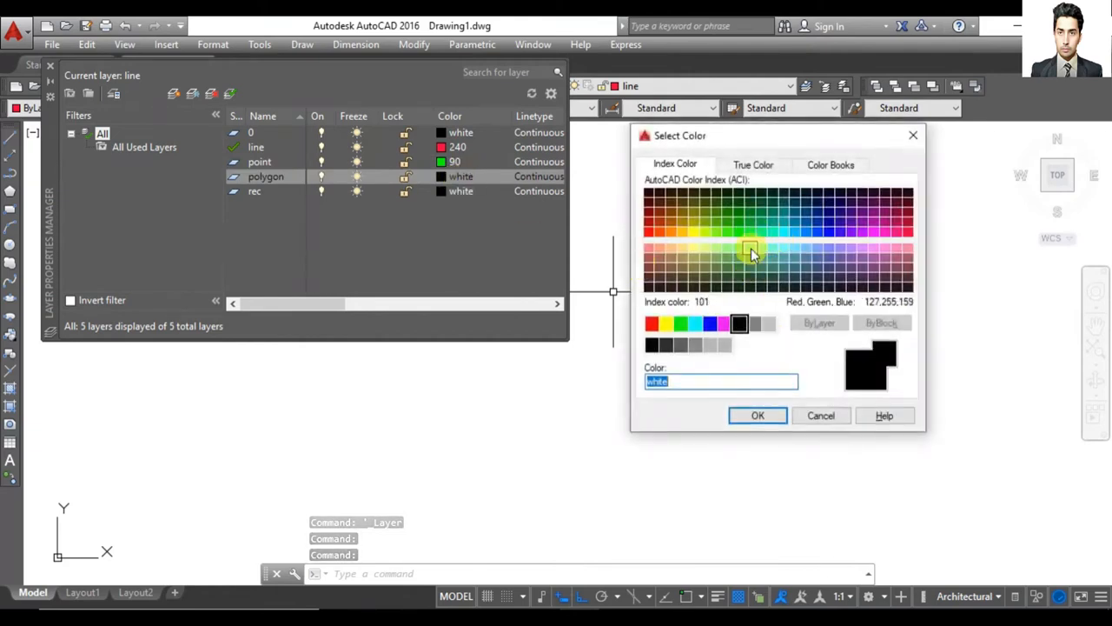
left_click(693, 231)
left_click(756, 417)
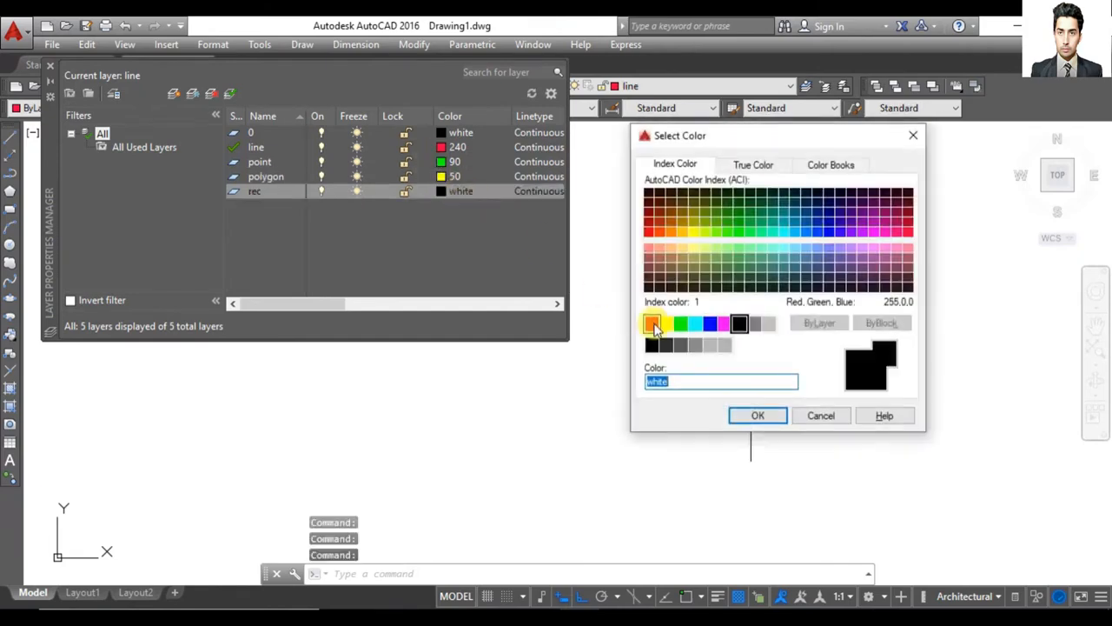
left_click(710, 324)
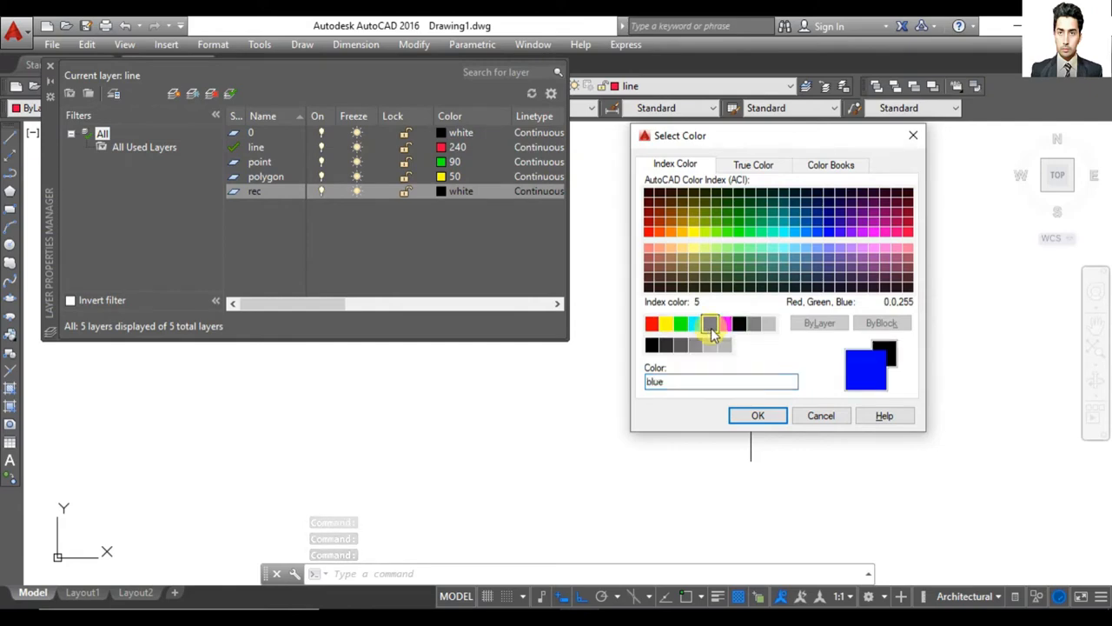
left_click(757, 415)
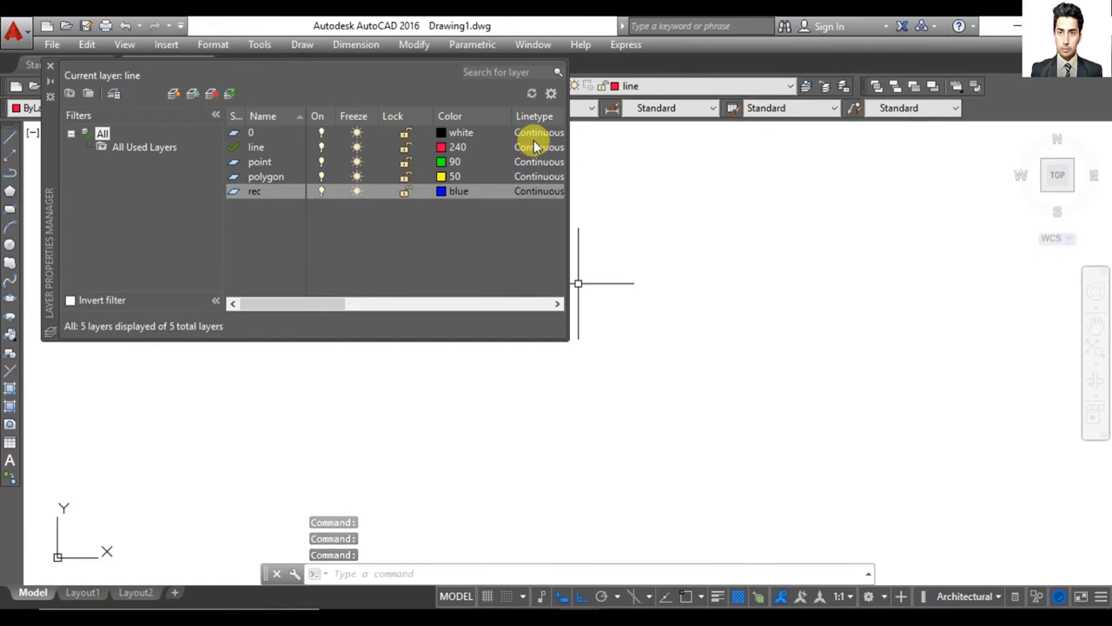
Step: Examine the linetypes available to load for layer 0, leaving its linetype selection without applying anything
left_click_drag(333, 304, 407, 295)
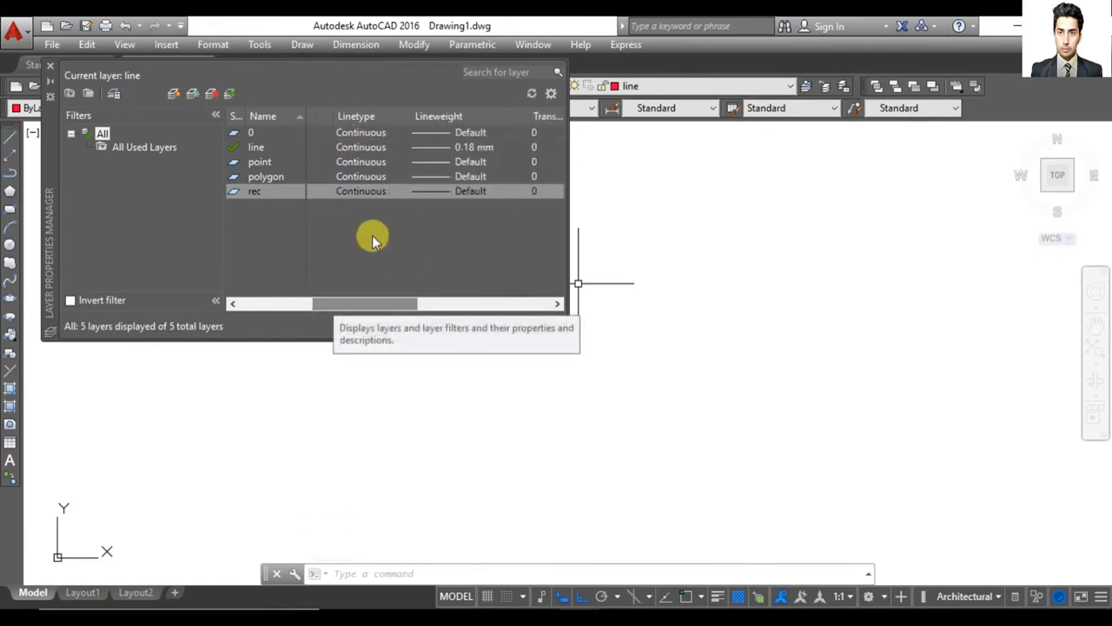
left_click(365, 133)
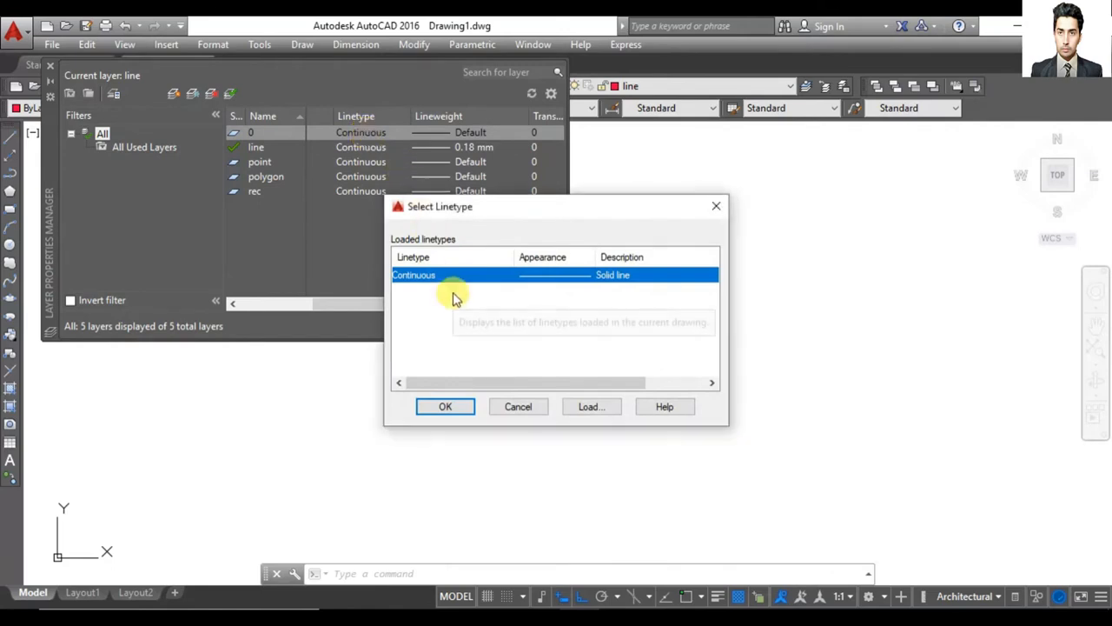
left_click(594, 407)
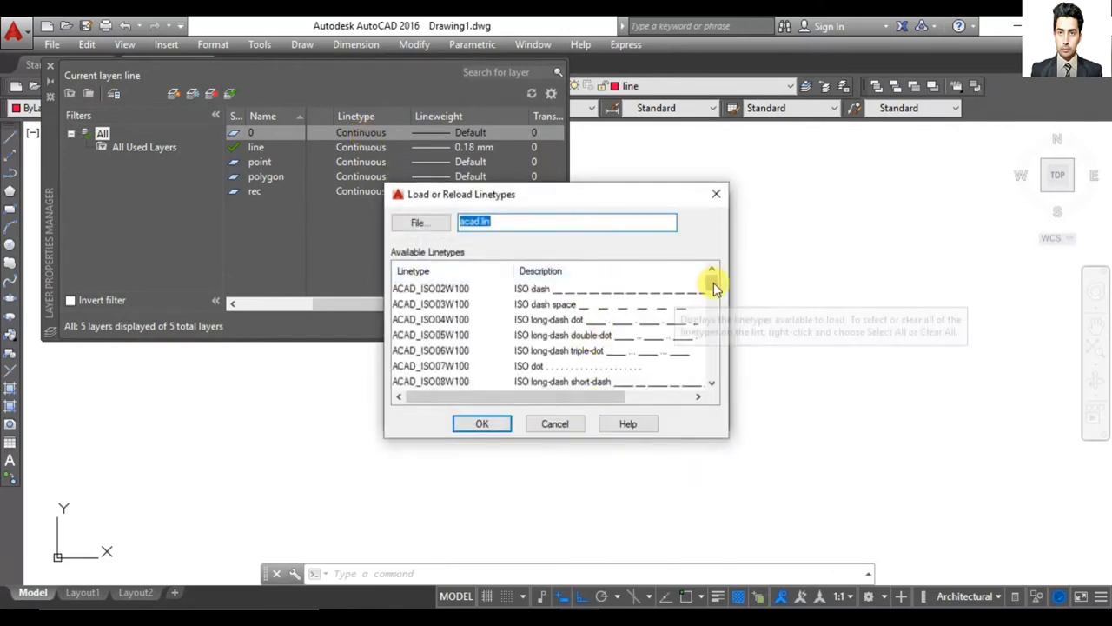
mouse_move(710, 282)
left_mouse_down()
mouse_move(710, 368)
mouse_move(713, 276)
left_mouse_up()
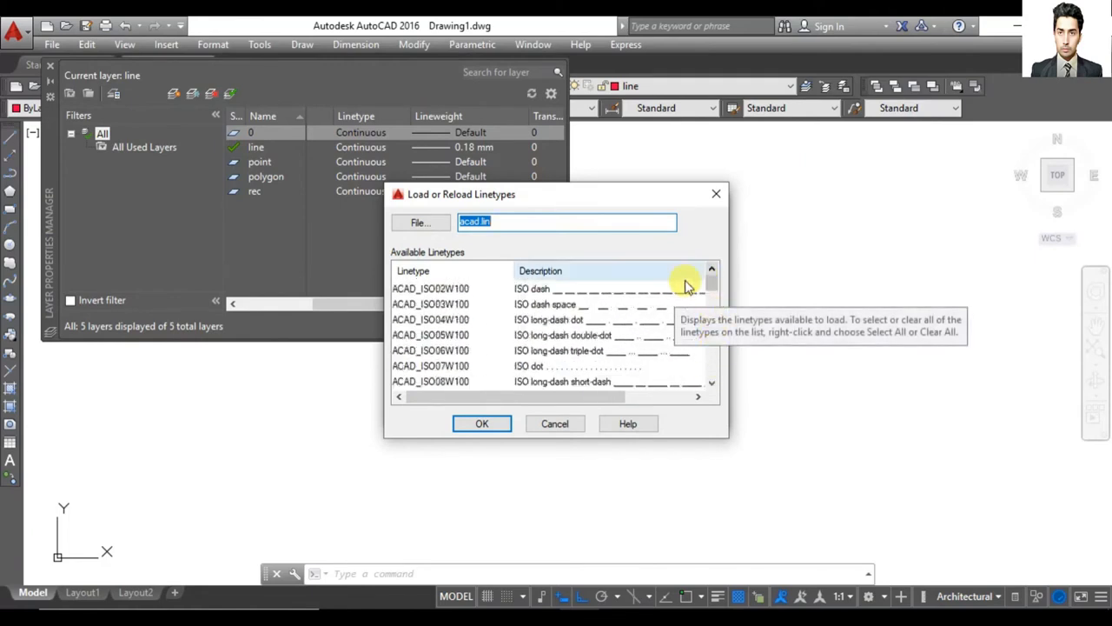
left_click(552, 425)
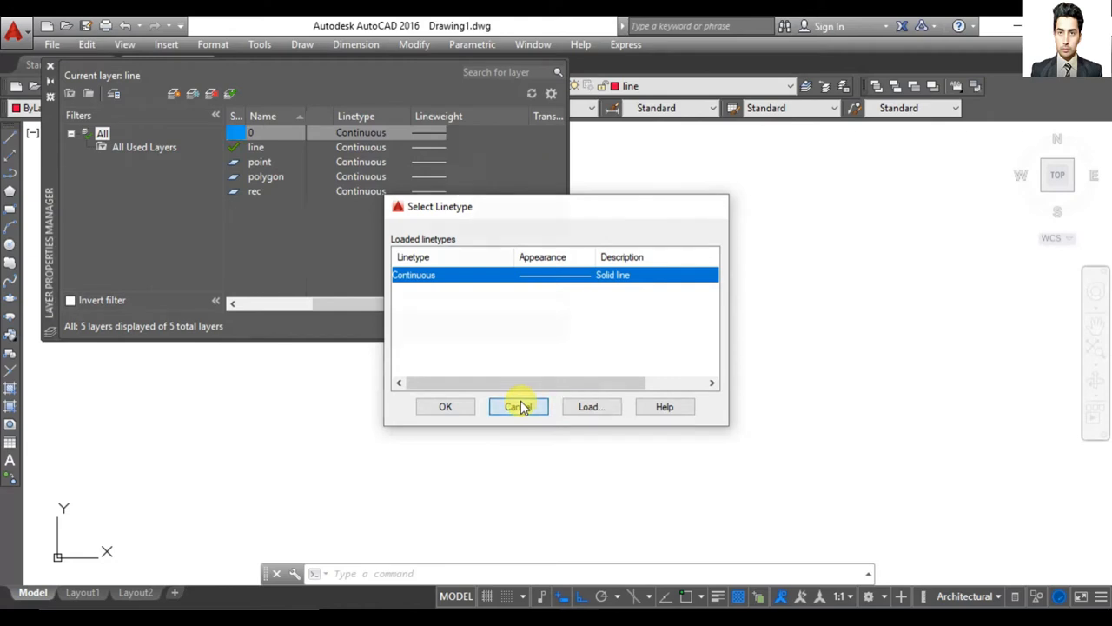
left_click(519, 407)
Step: Sort the layers by lineweight, set the rec layer's lineweight to 0.18 mm, and close the layer manager
left_click(446, 115)
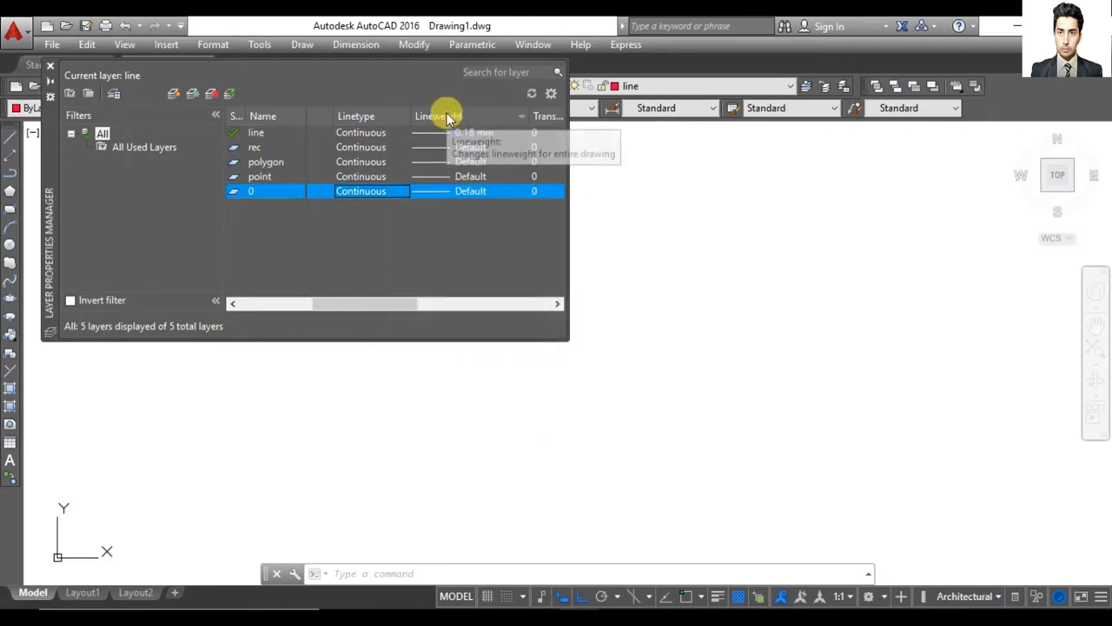
left_click(439, 147)
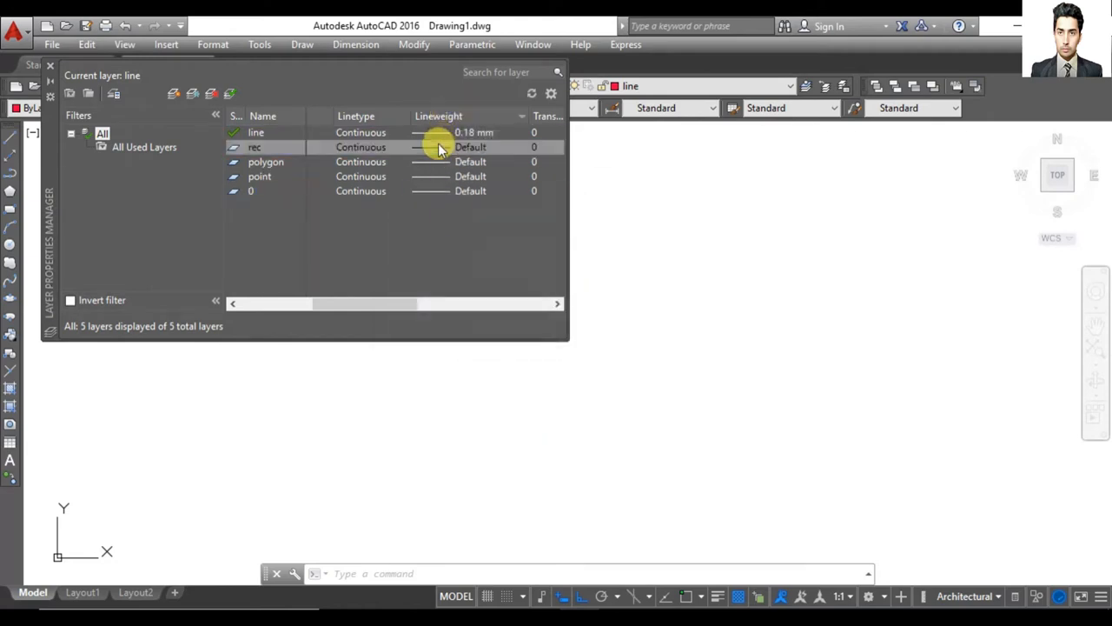
mouse_move(646, 251)
left_mouse_down()
mouse_move(645, 318)
mouse_move(643, 265)
left_mouse_up()
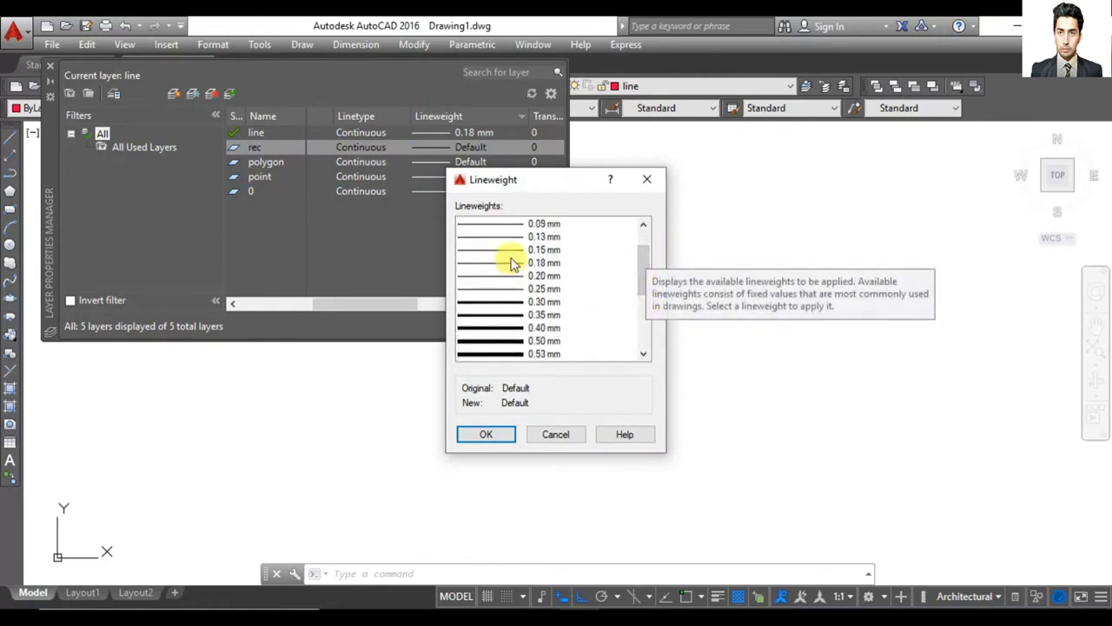
left_click(513, 262)
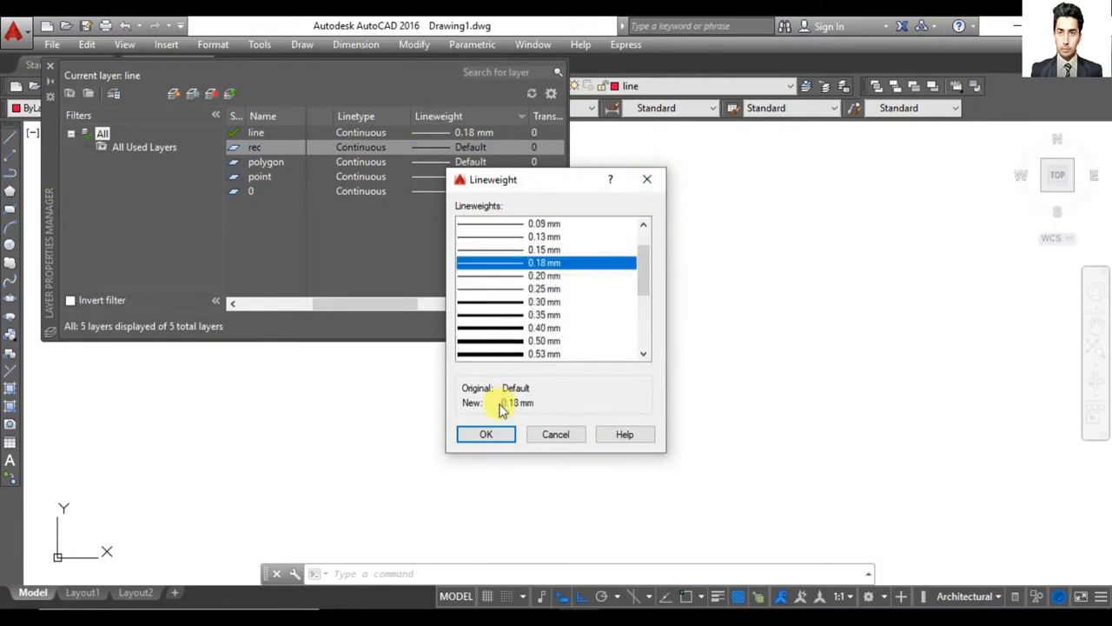
left_click(487, 435)
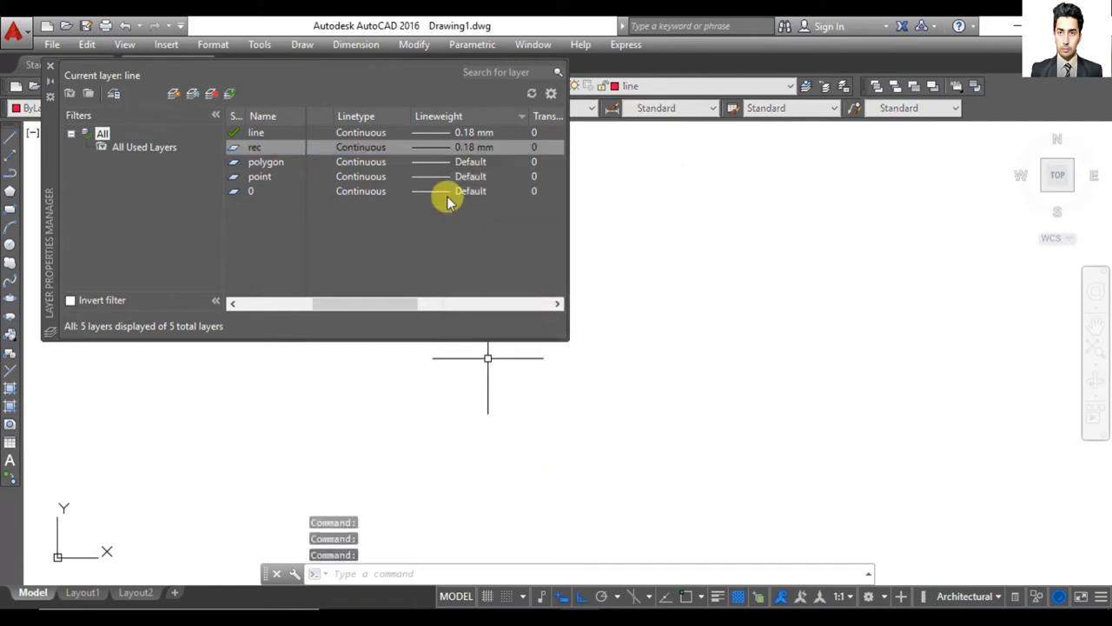
left_click(50, 67)
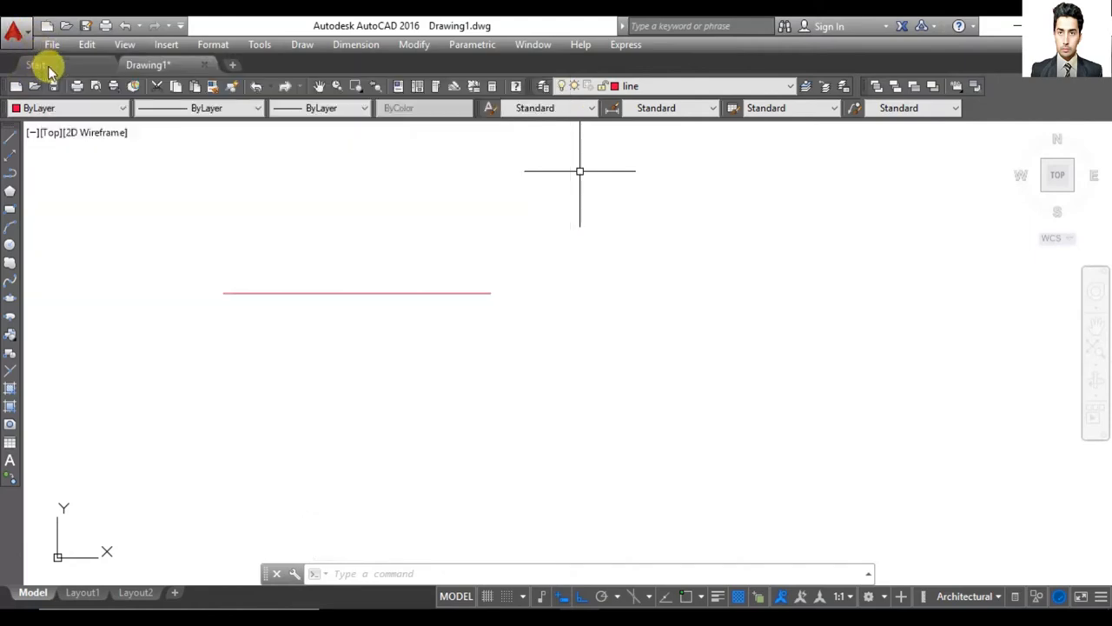
Step: Draw a second horizontal line above the existing one on the line layer
left_click(706, 87)
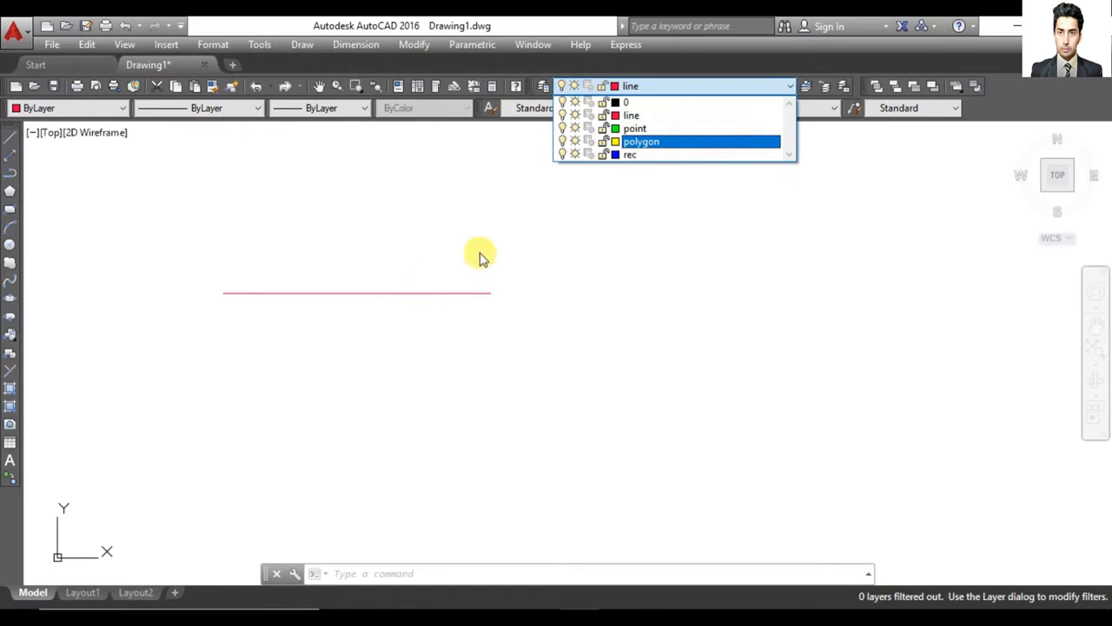
left_click(491, 218)
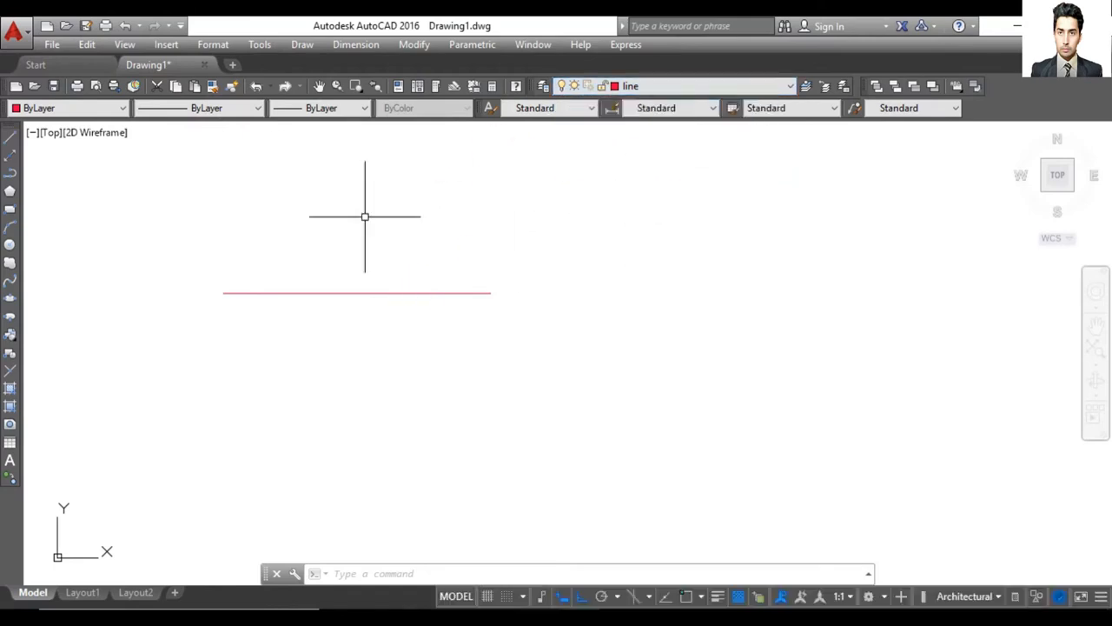
left_click(12, 137)
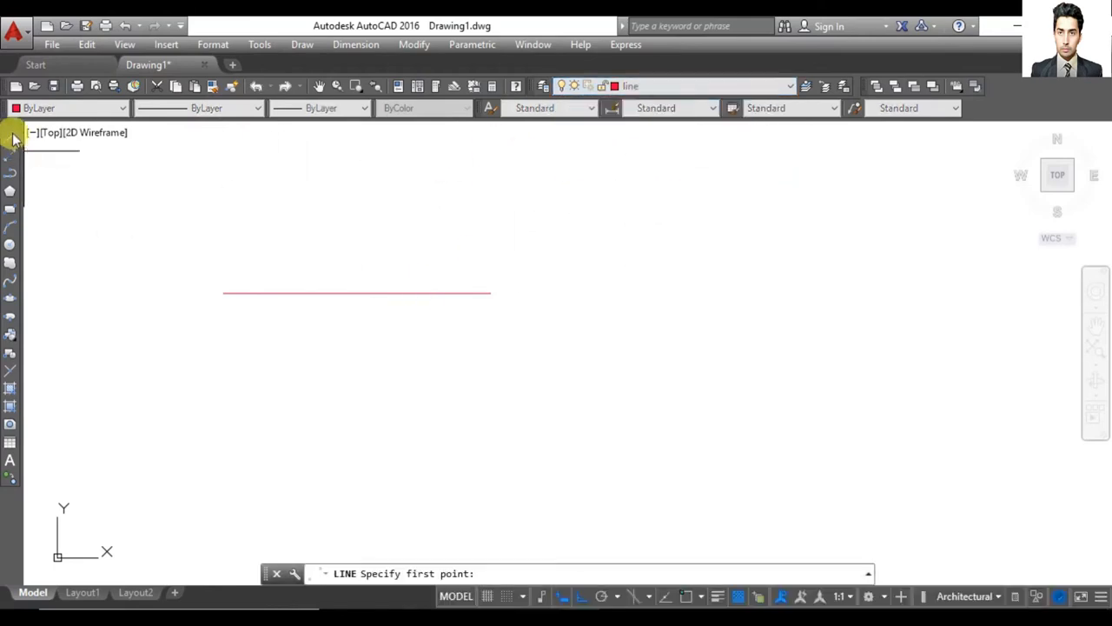
left_click(270, 212)
left_click(506, 228)
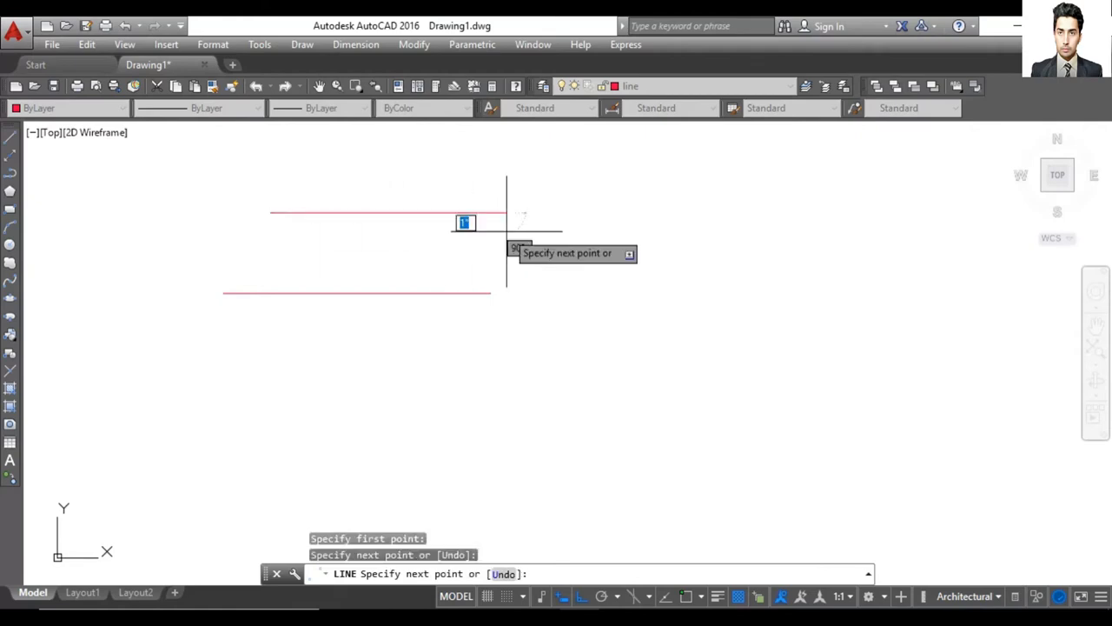
key("Return")
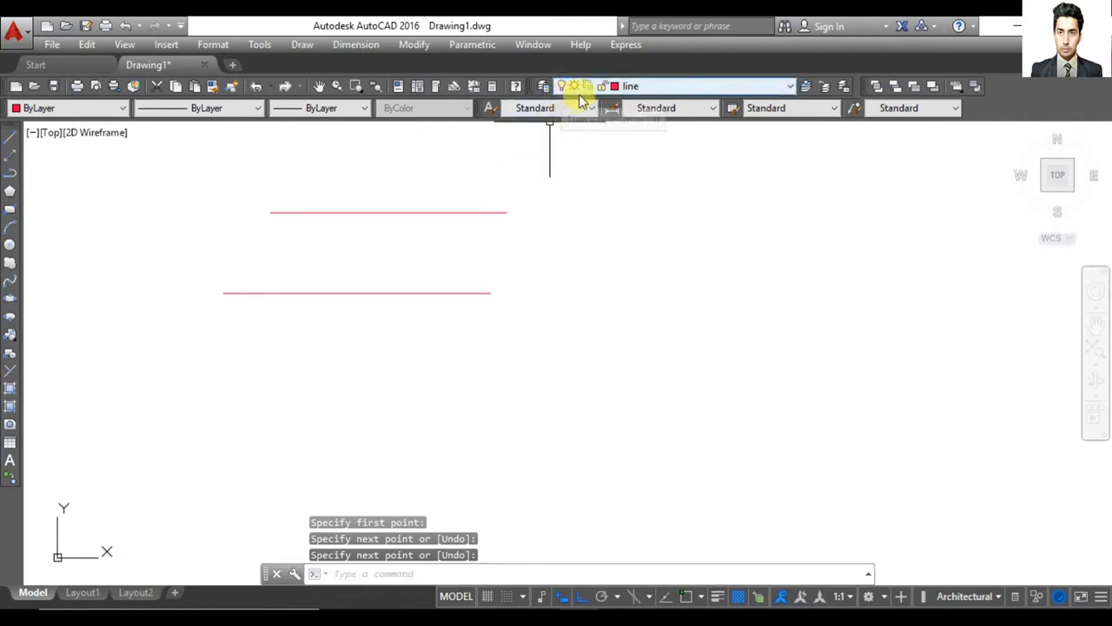
Step: Make the point layer current and place several scattered points around the drawing area with the Multiple Point command
left_click(630, 86)
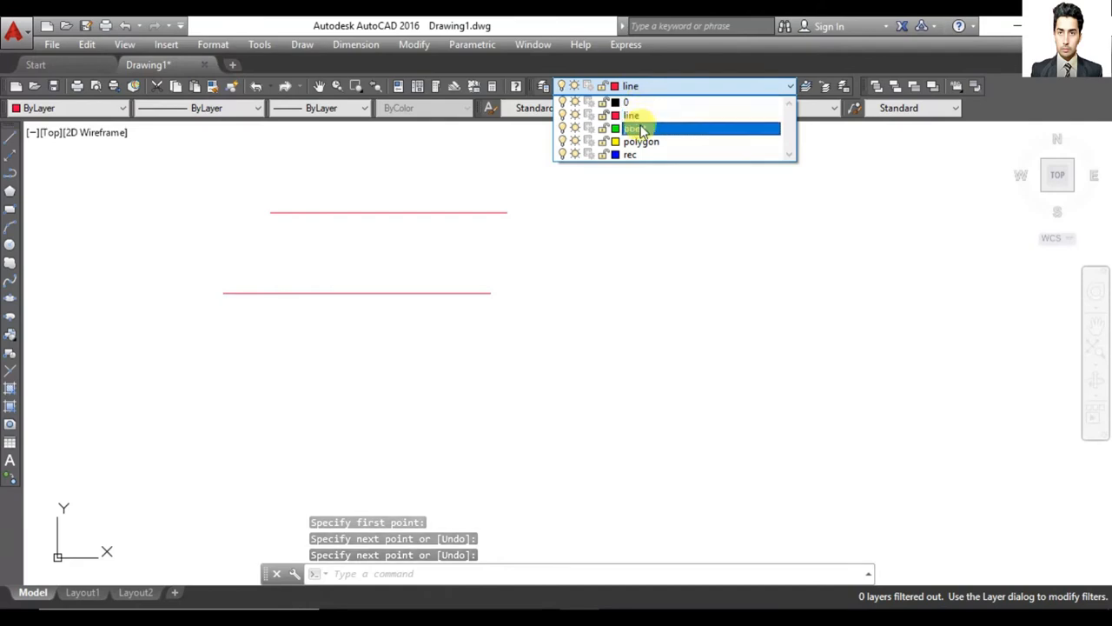
left_click(634, 128)
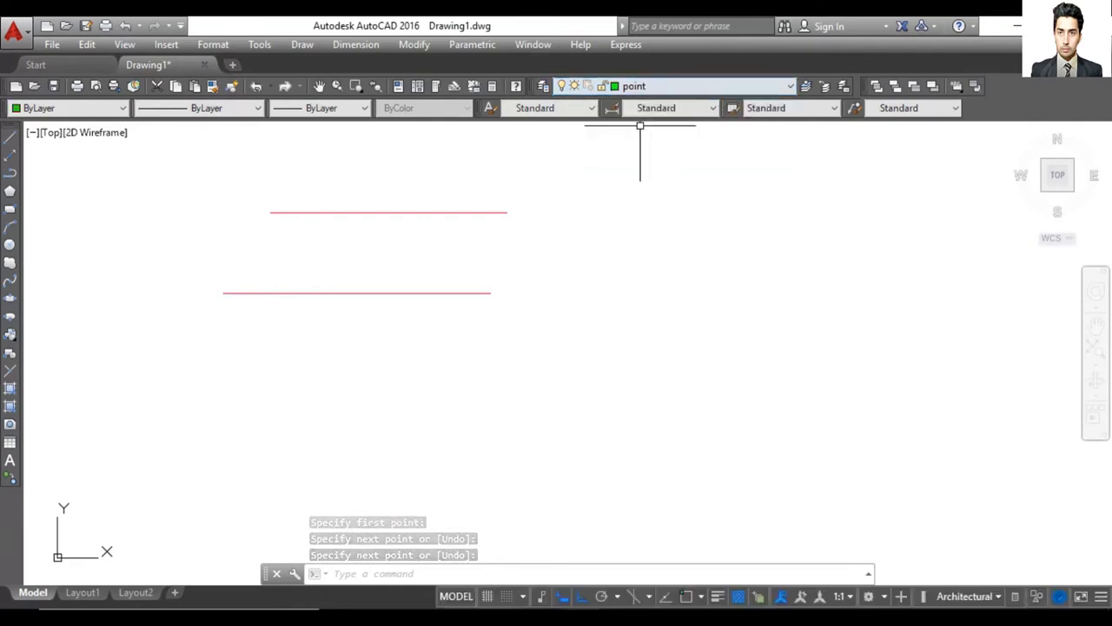
left_click(302, 45)
mouse_move(349, 359)
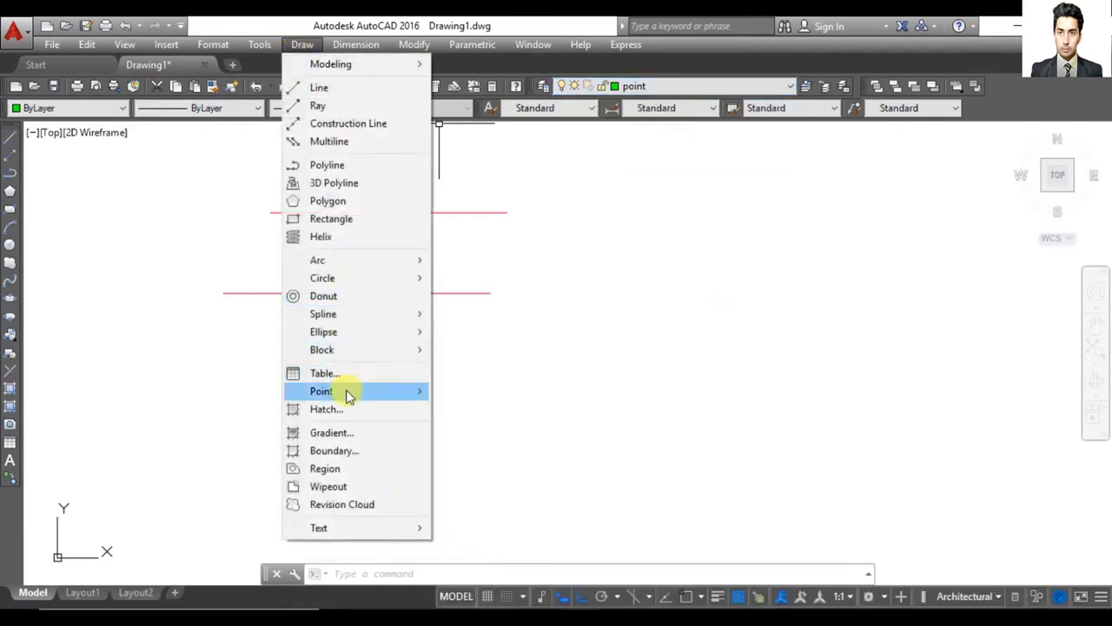
mouse_move(360, 391)
left_click(504, 410)
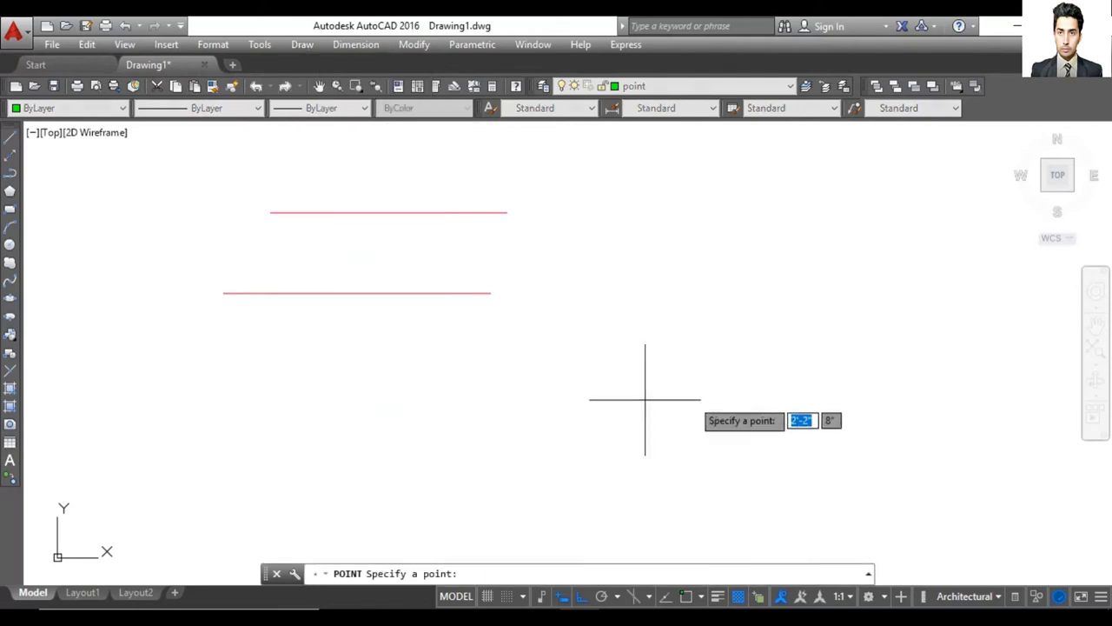
left_click(722, 229)
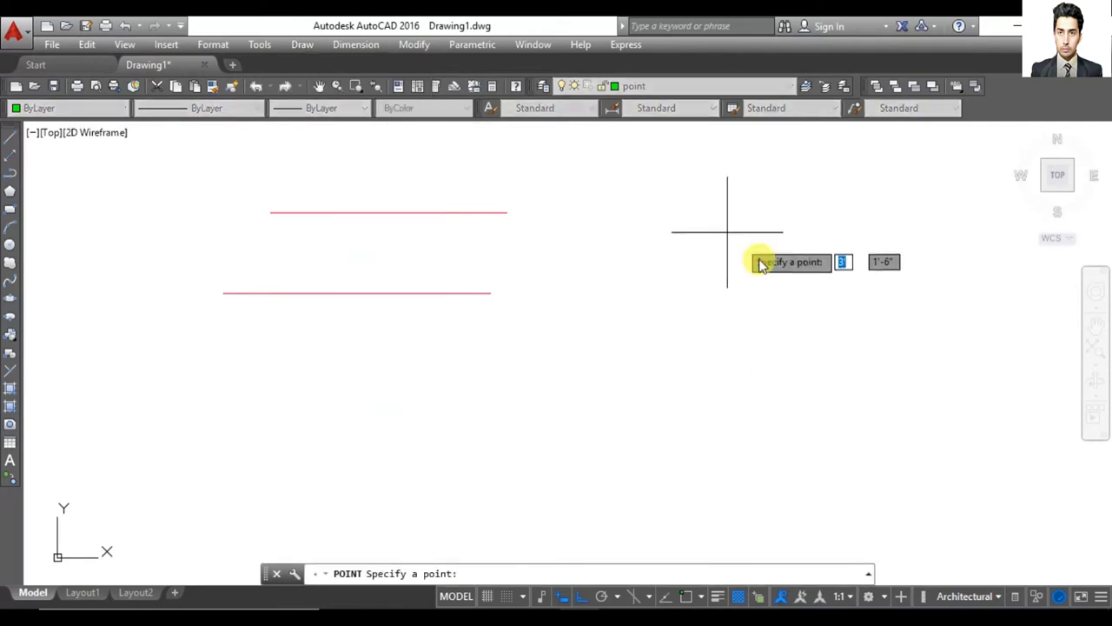
left_click(745, 303)
left_click(697, 284)
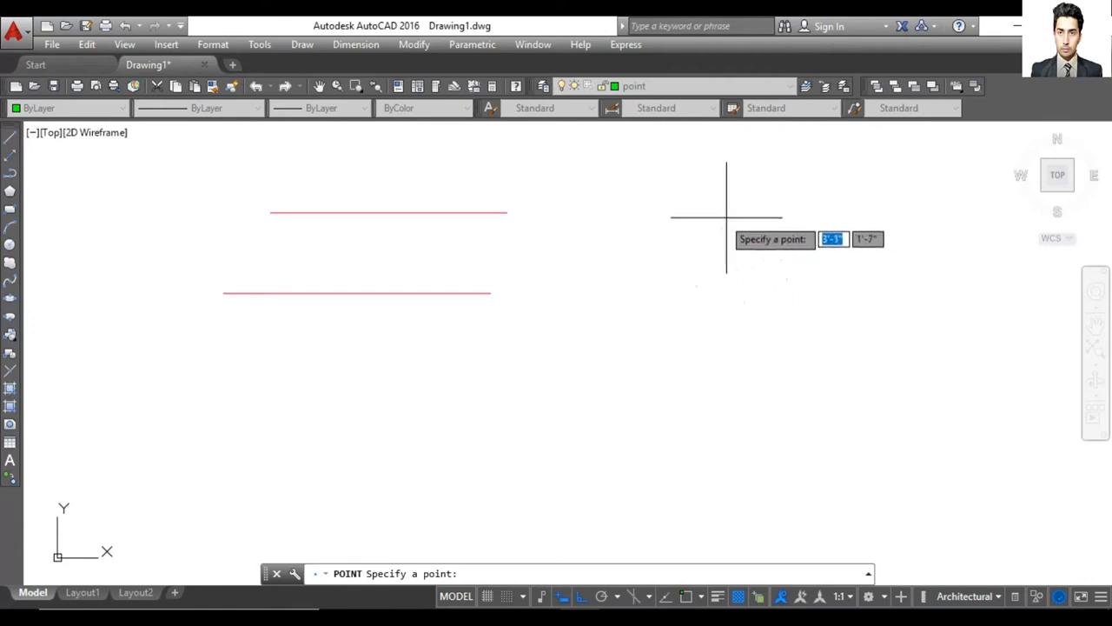
left_click(310, 52)
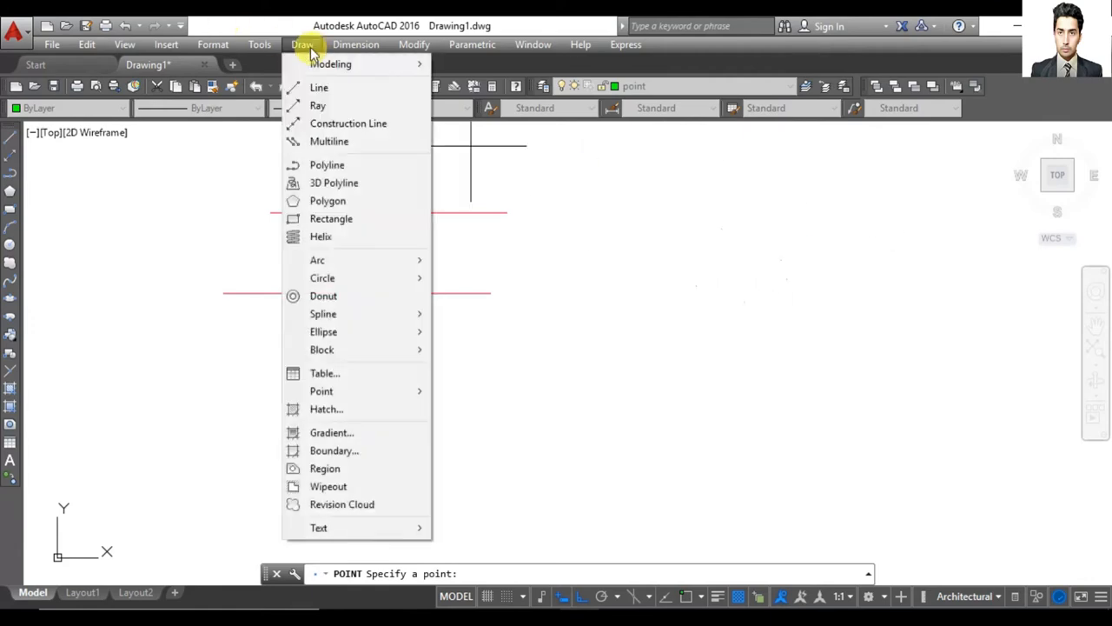
key("Escape")
left_click(537, 372)
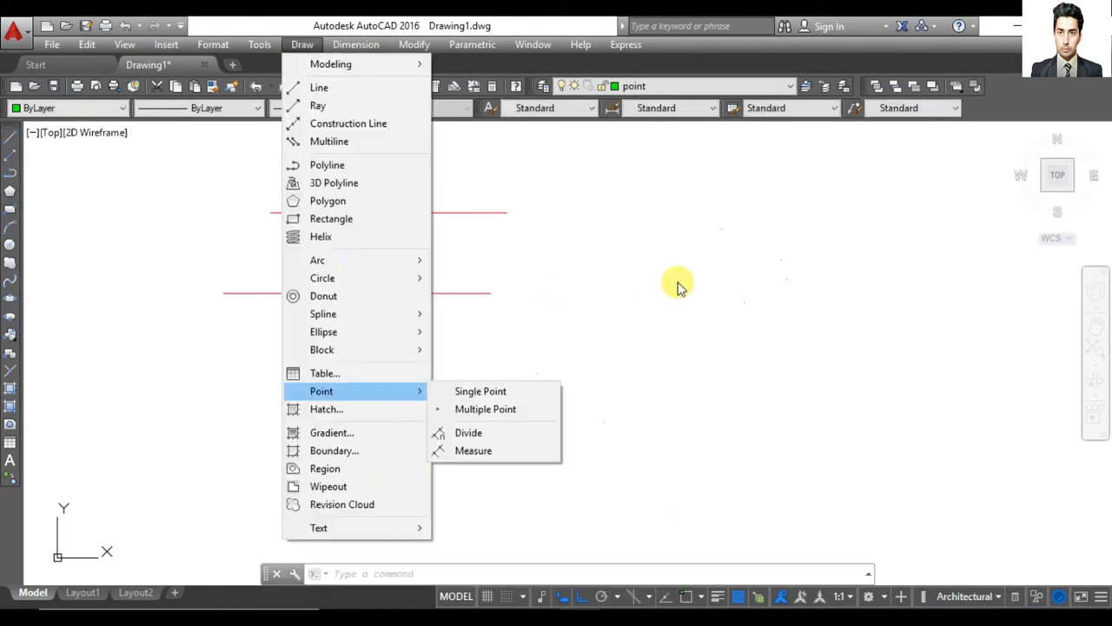
left_click(678, 281)
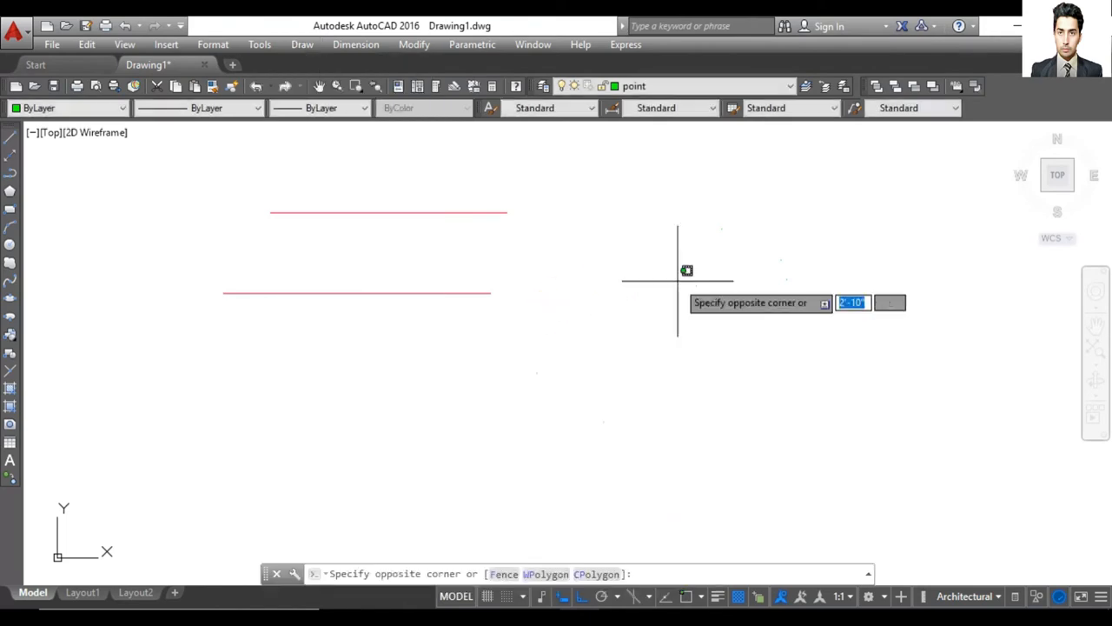
key("Escape")
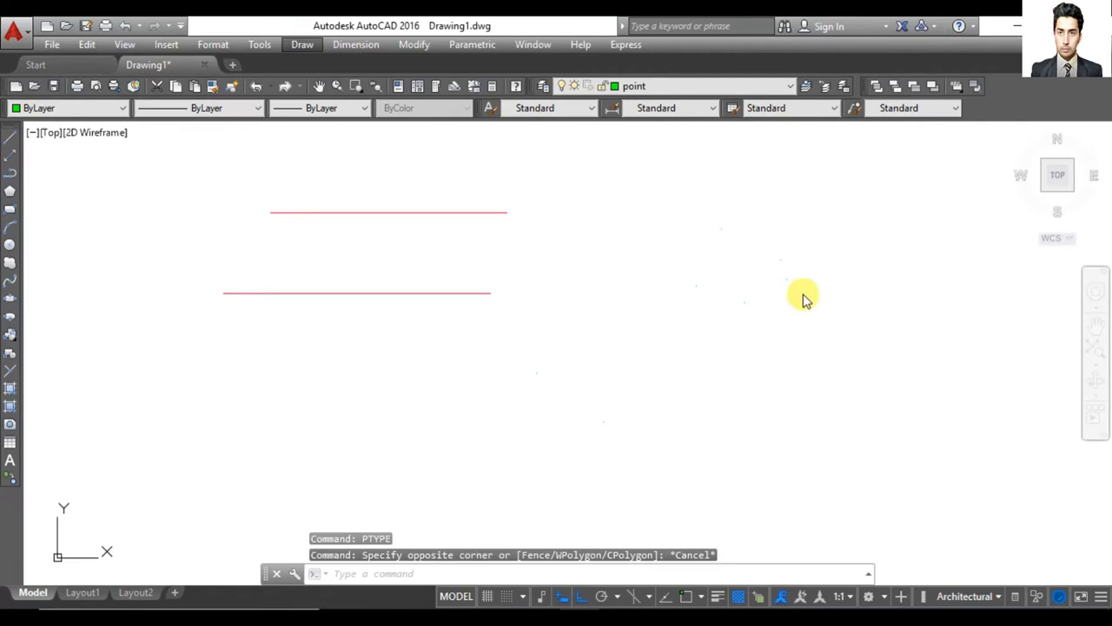
left_click(770, 289)
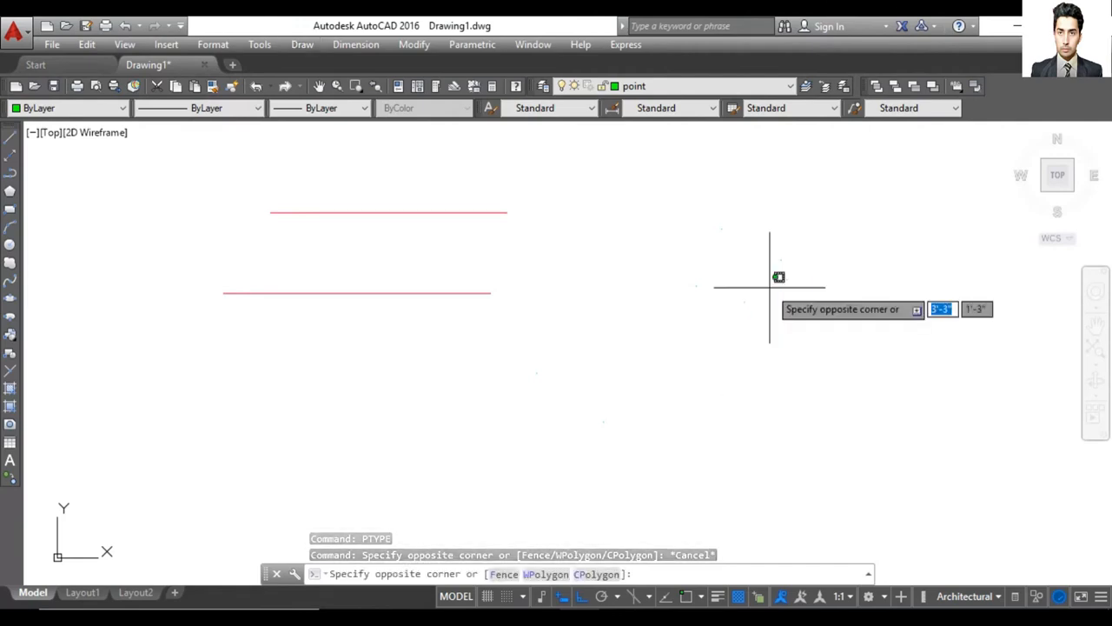
key("Escape")
Step: Open the point style settings with the PTYPE command and set the point display to the plain X style
type("P")
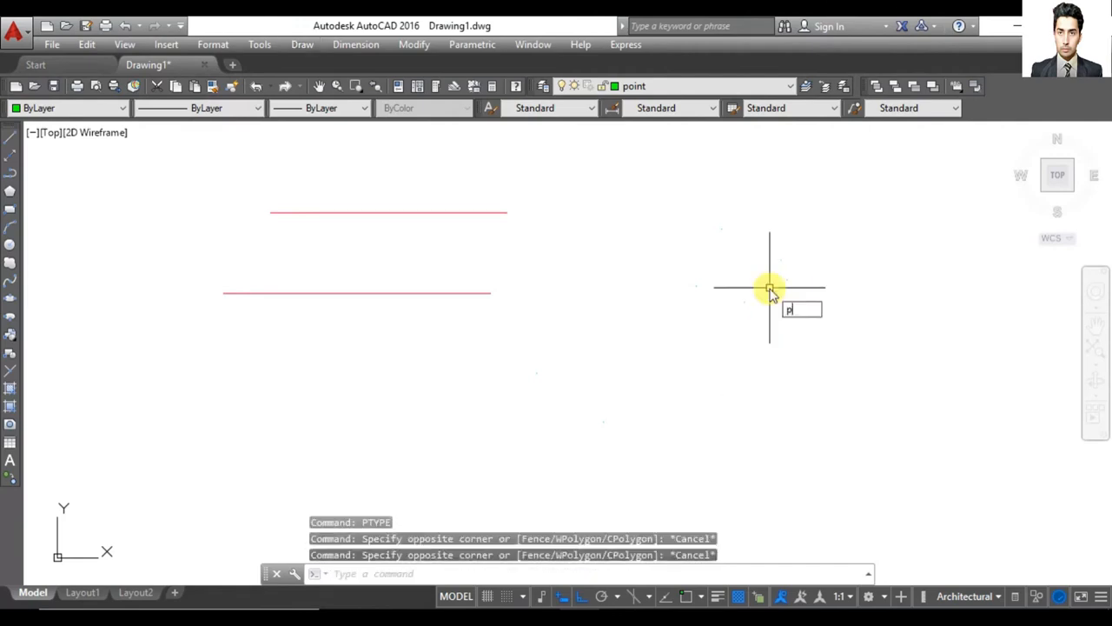
type("TYPE")
left_click(822, 327)
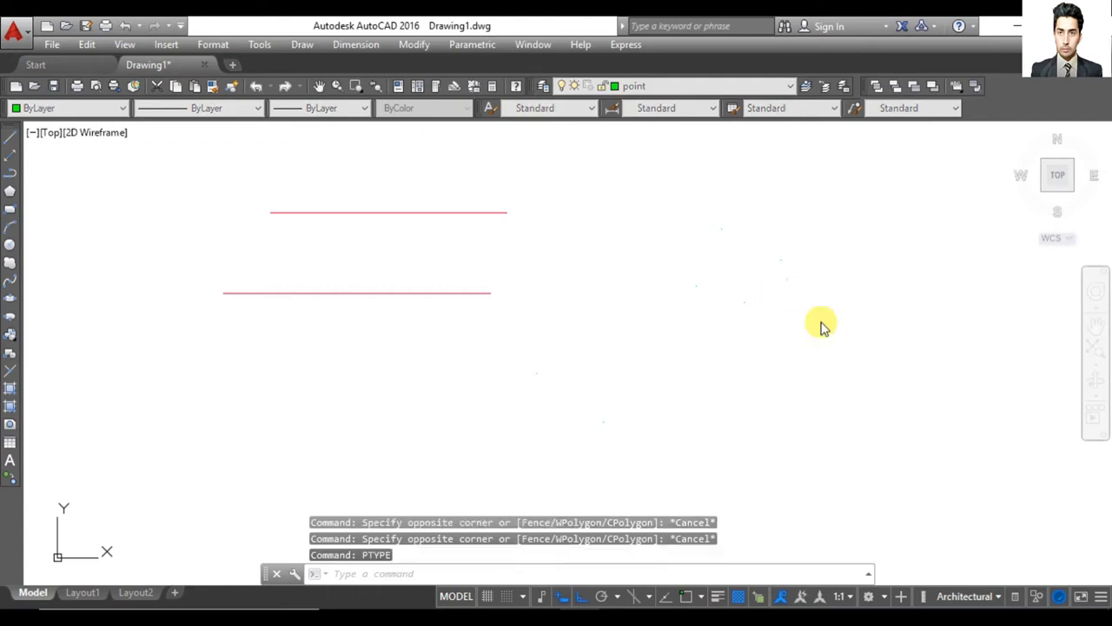
left_click(453, 301)
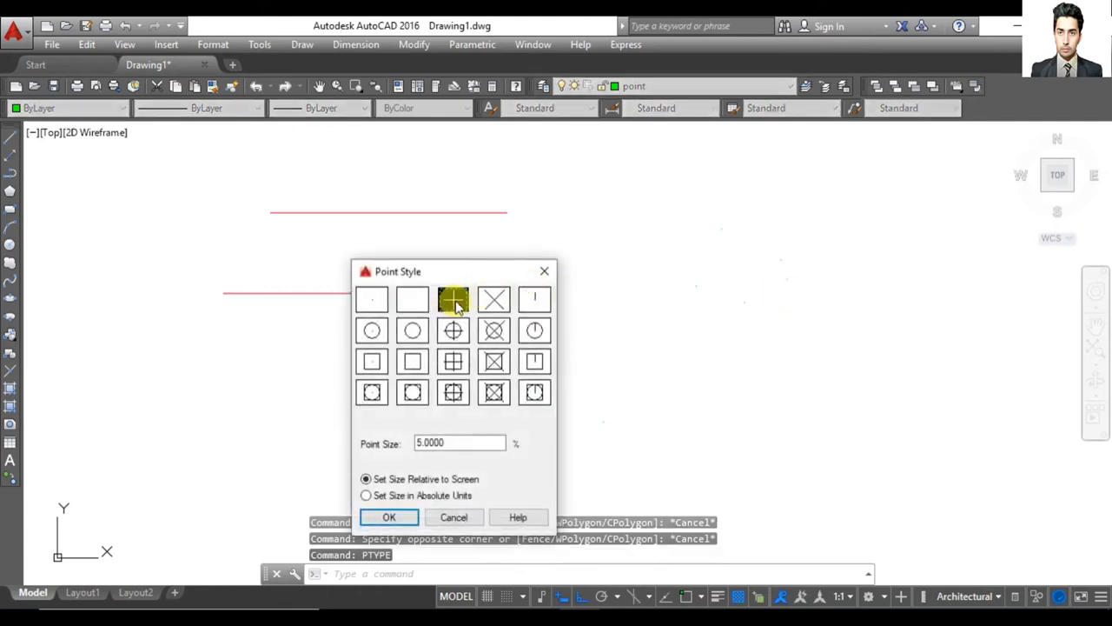
left_click(497, 303)
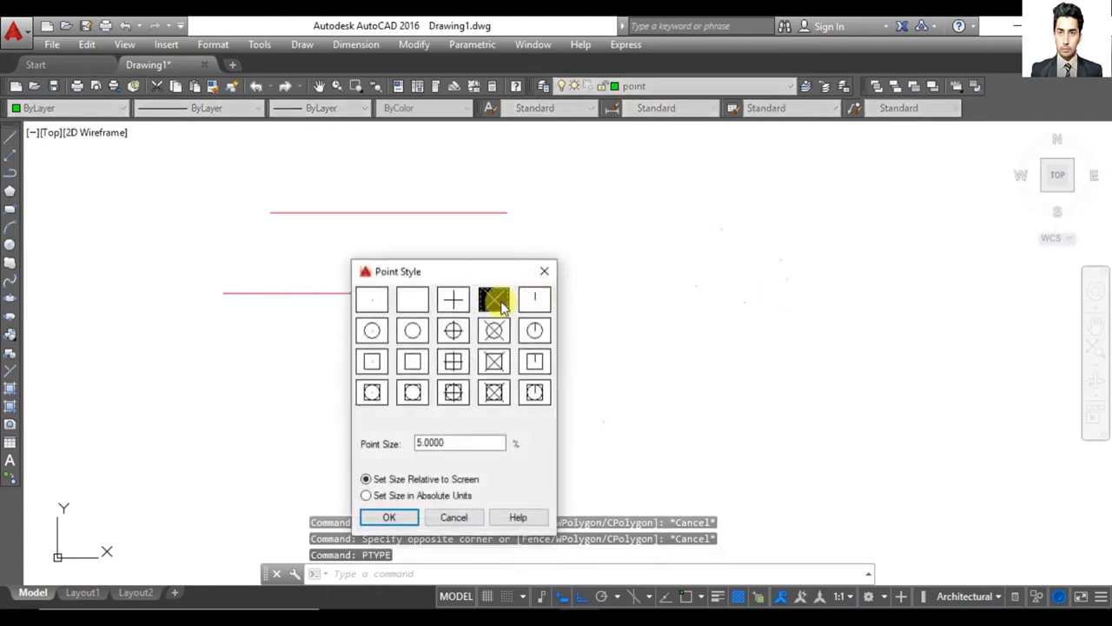
left_click(399, 519)
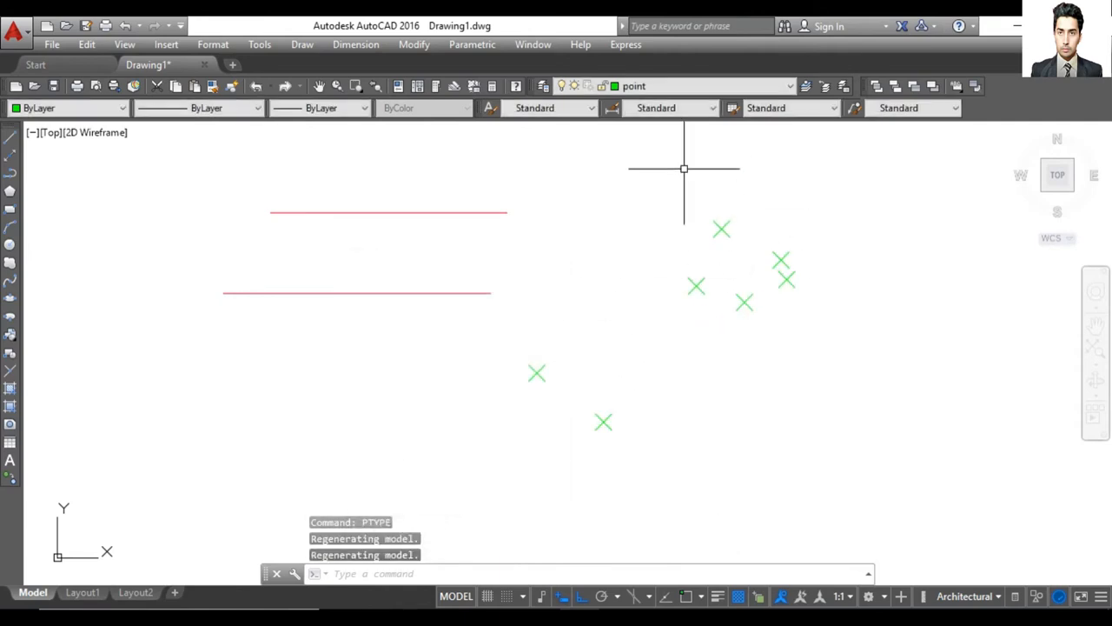
Step: Make the polygon layer current and draw a 5-sided polygon, inscribed in a circle, below and to the left of the lines
left_click(630, 86)
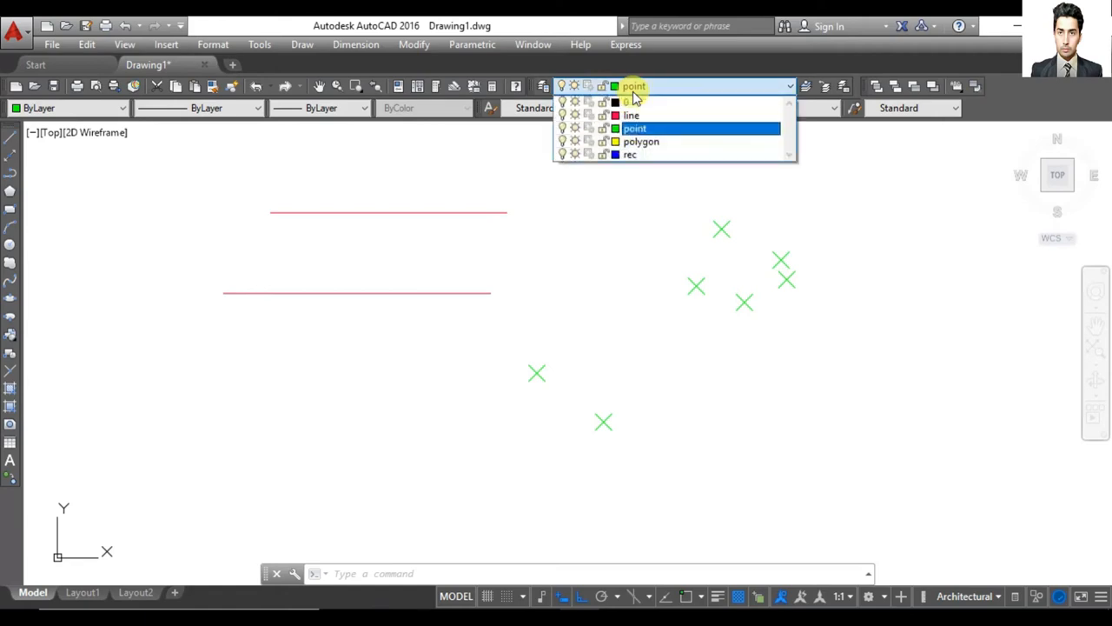
left_click(643, 141)
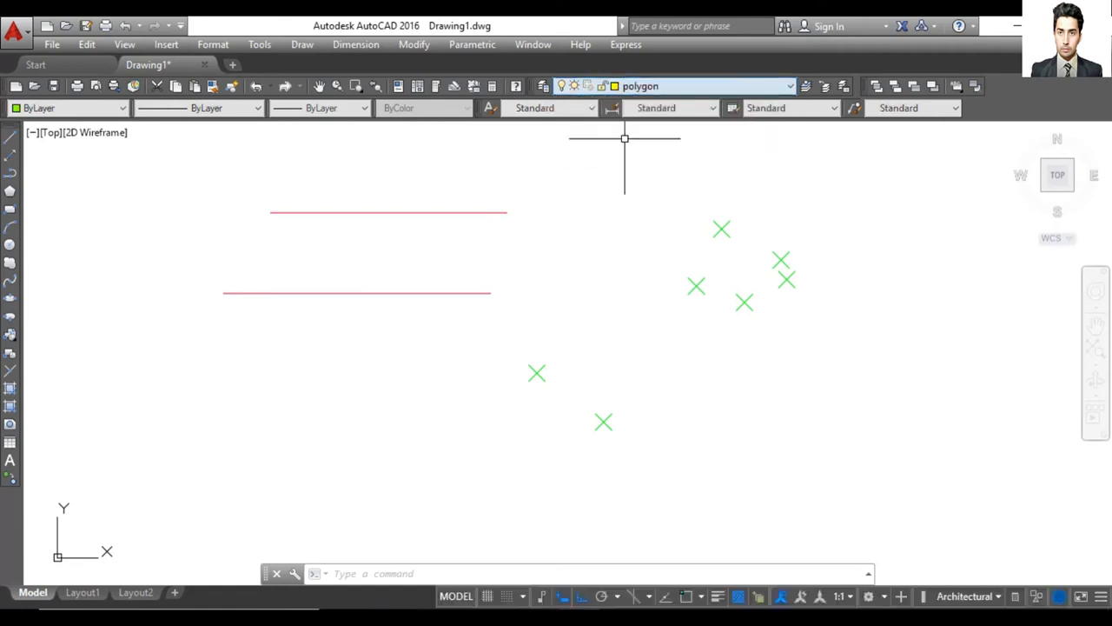
left_click(11, 192)
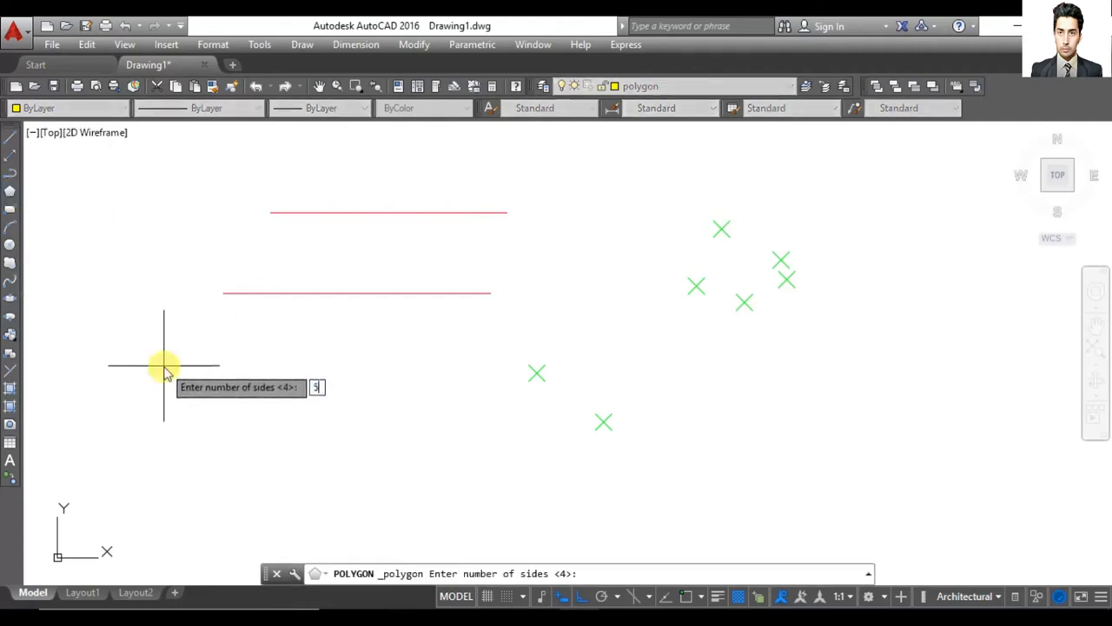
key("Return")
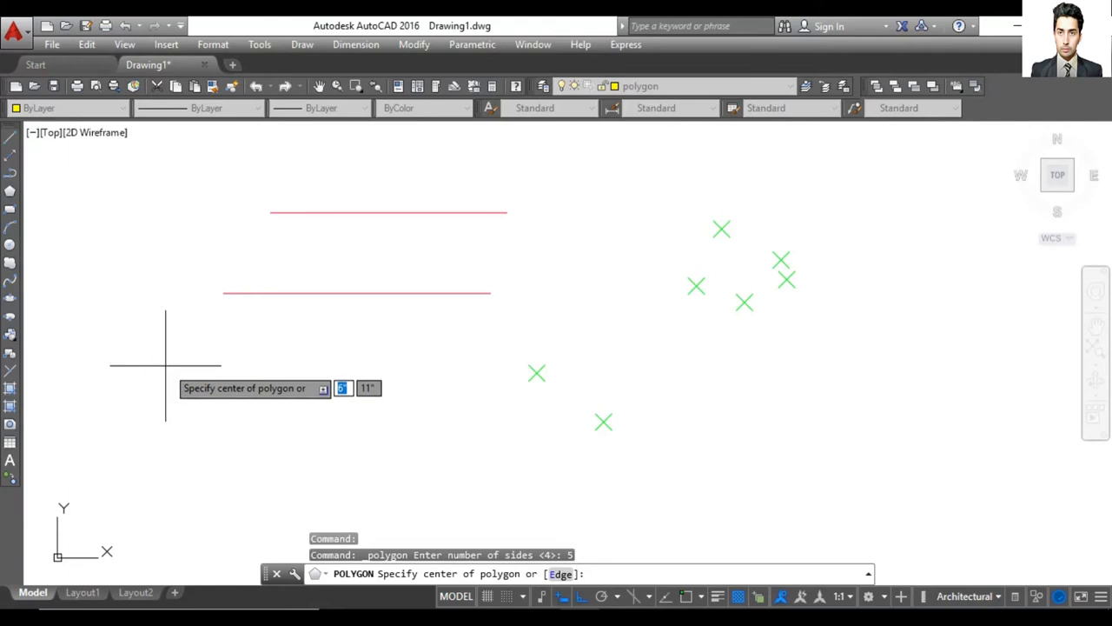
left_click(104, 437)
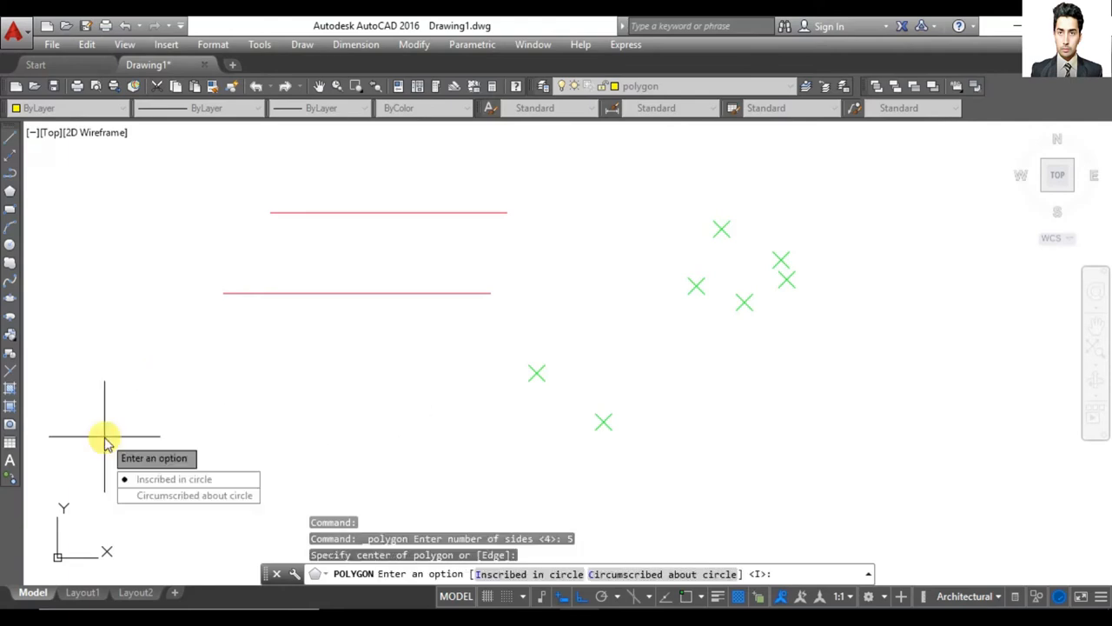
left_click(178, 479)
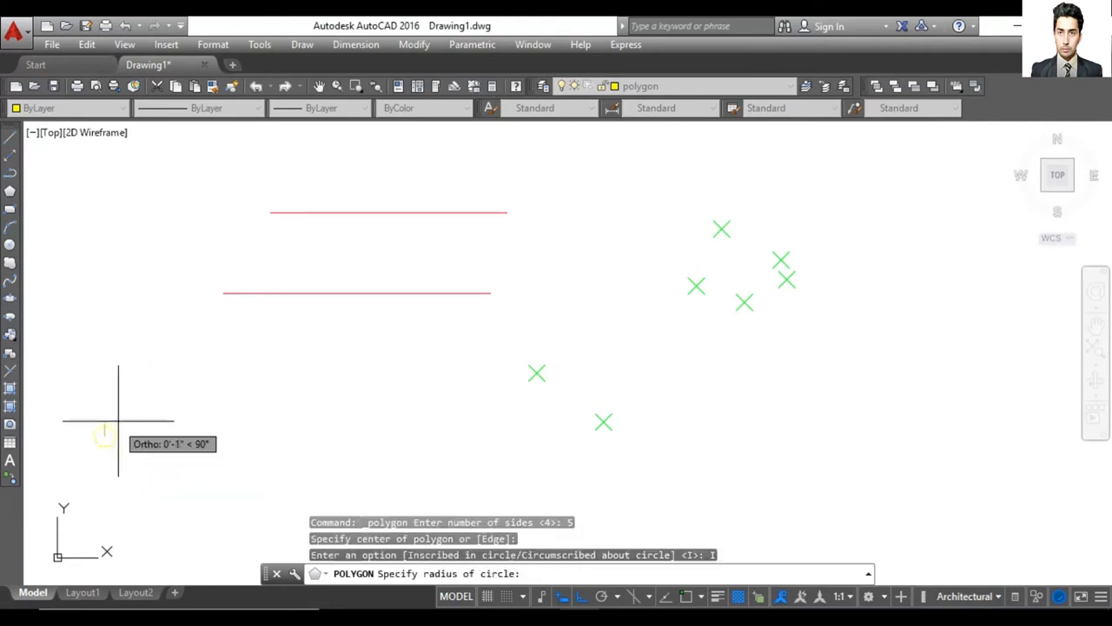
left_click(177, 381)
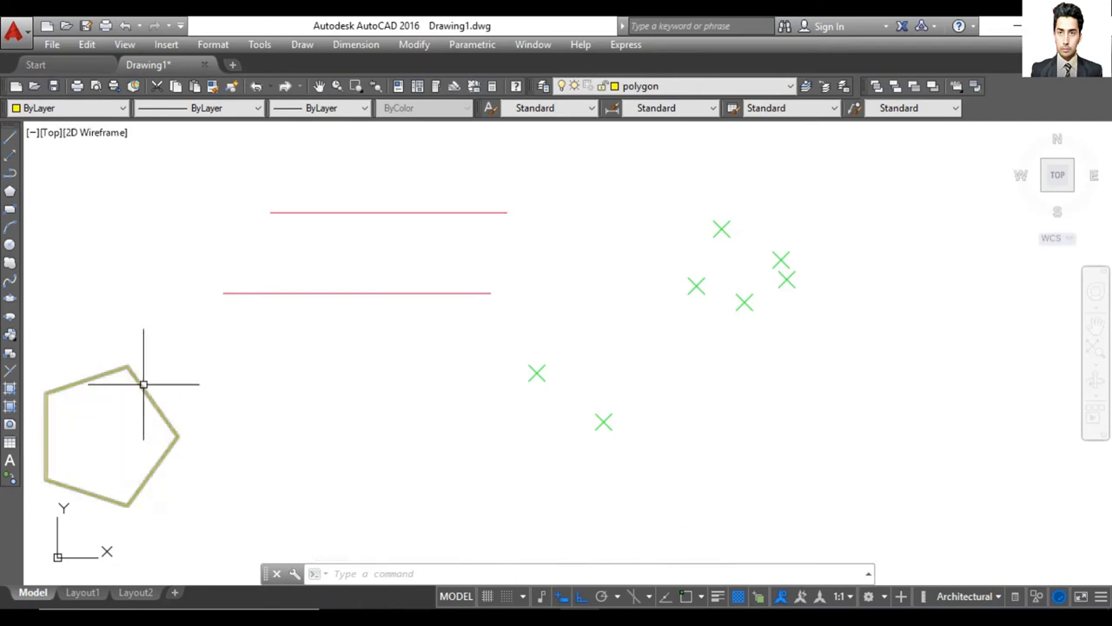
Step: Set the polygon layer's color to index color 107 in the layer manager
left_click(616, 87)
left_click(615, 143)
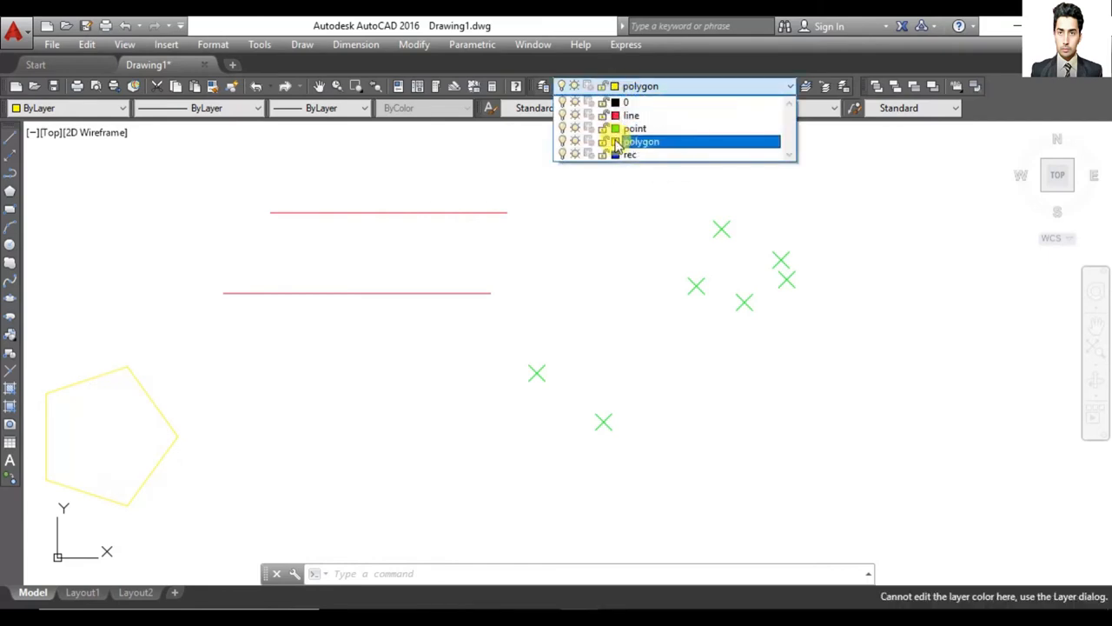
left_click(547, 90)
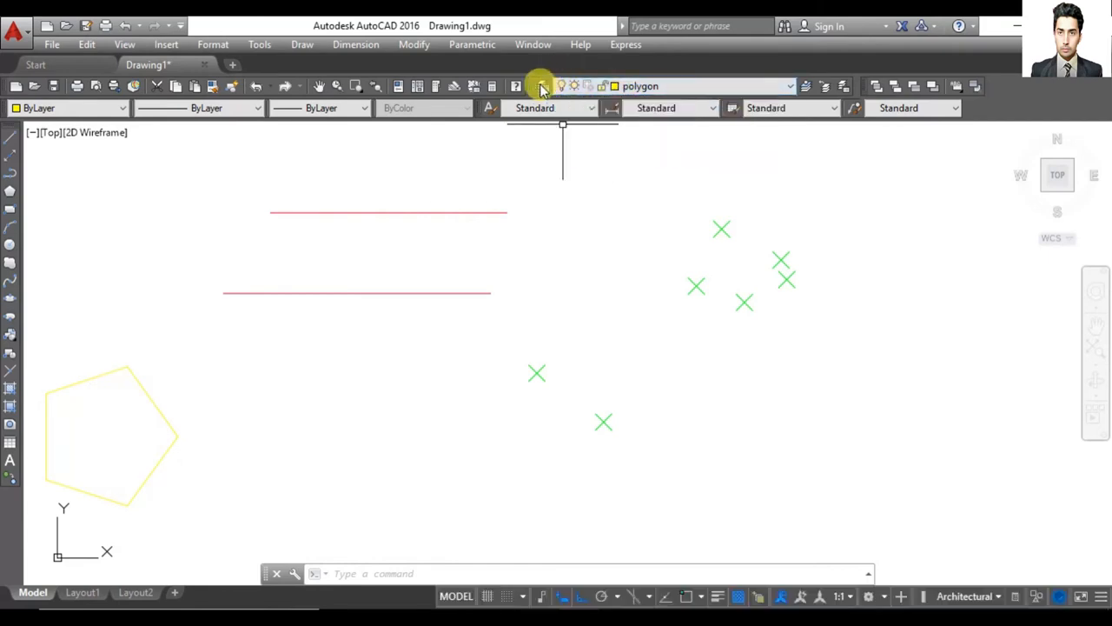
left_click(542, 86)
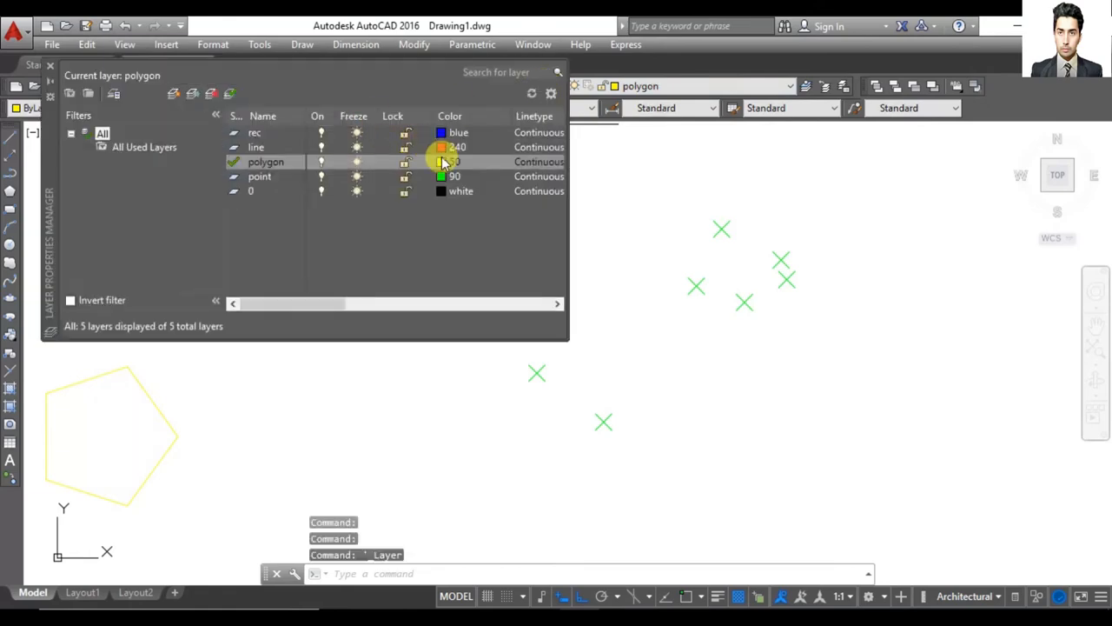
left_click(444, 163)
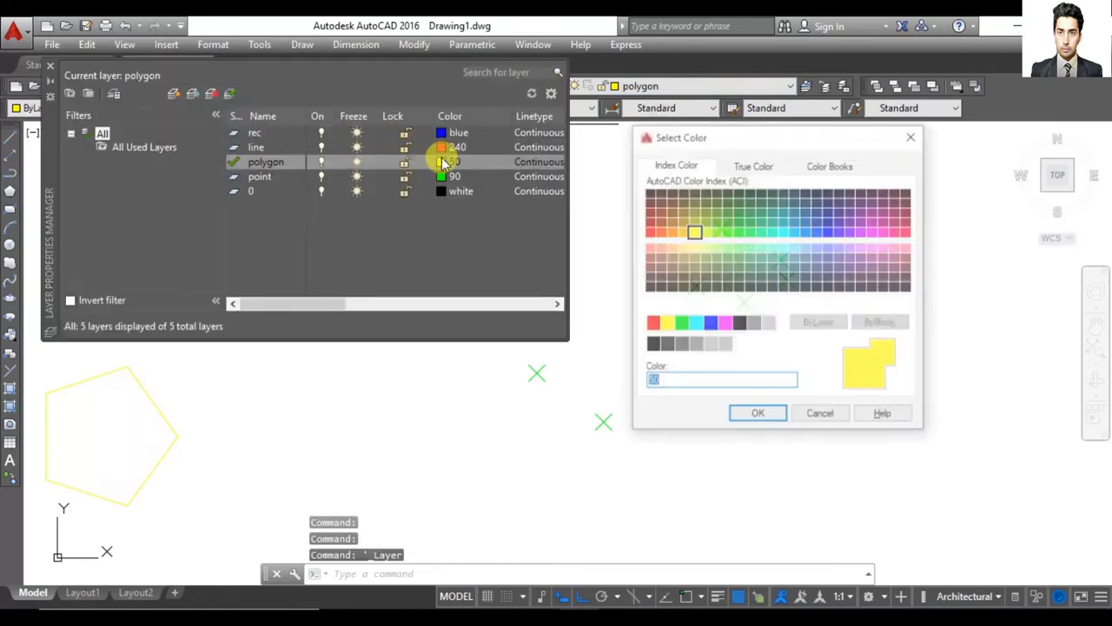
left_click(735, 233)
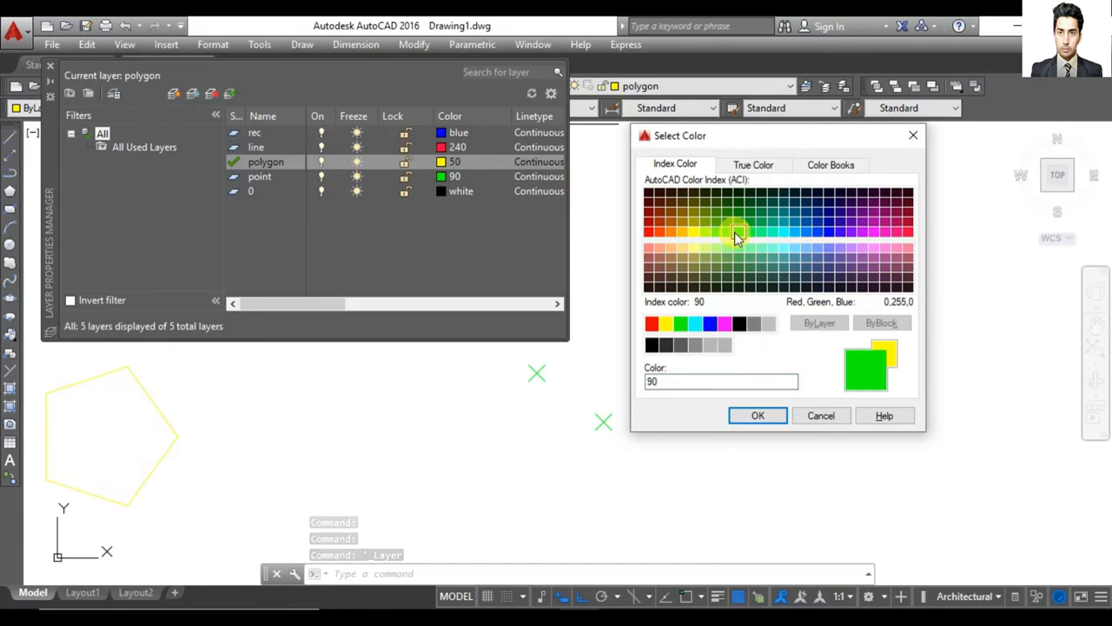
left_click(851, 233)
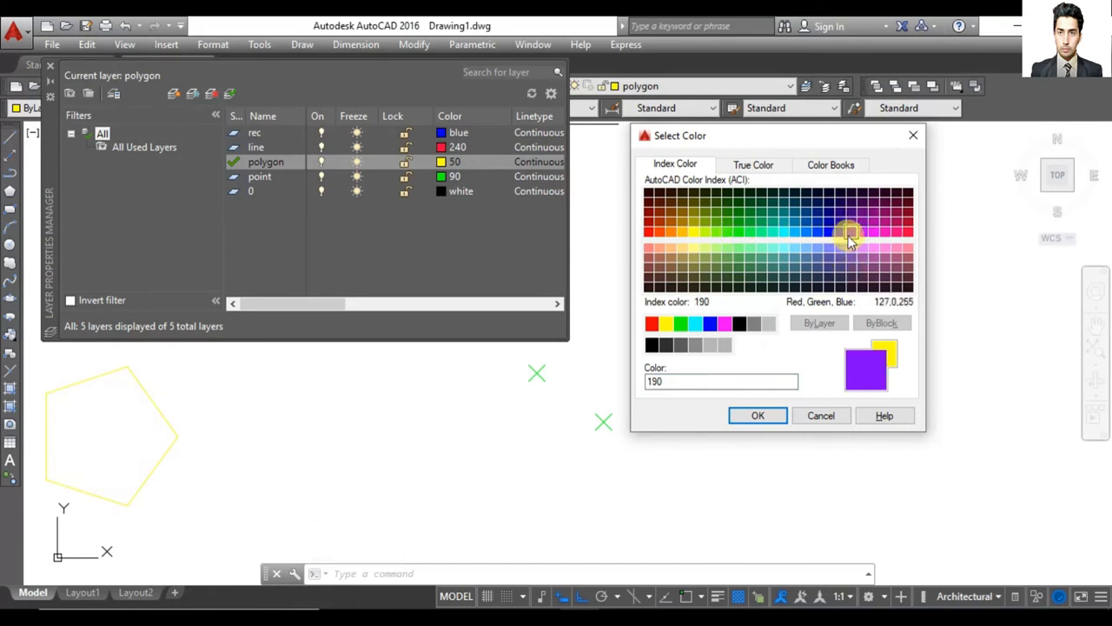
left_click(900, 233)
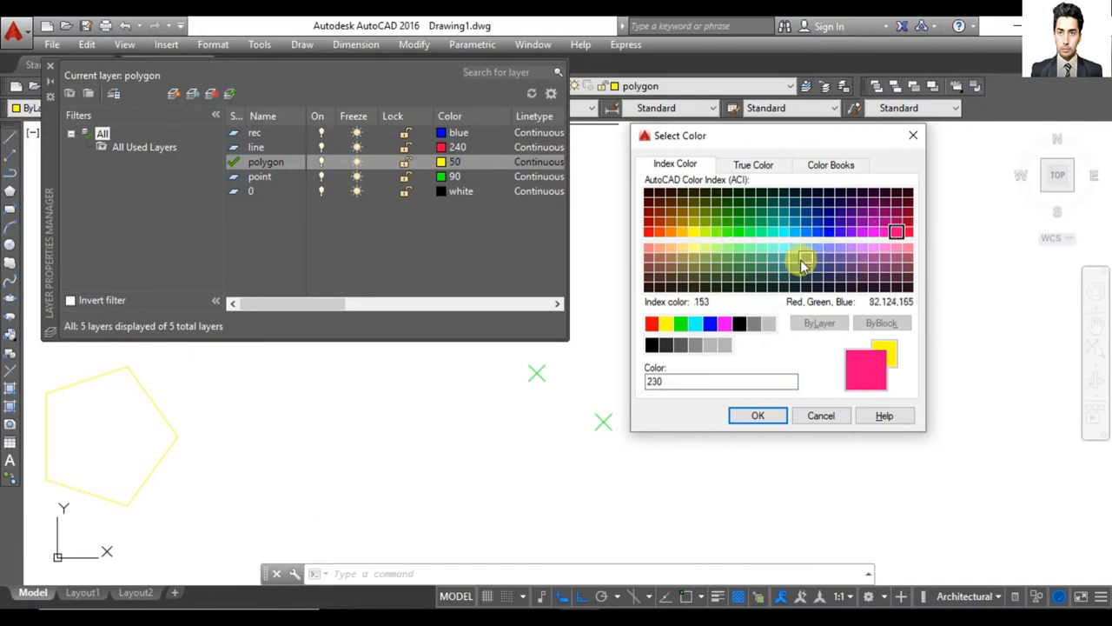
left_click(750, 277)
left_click(761, 415)
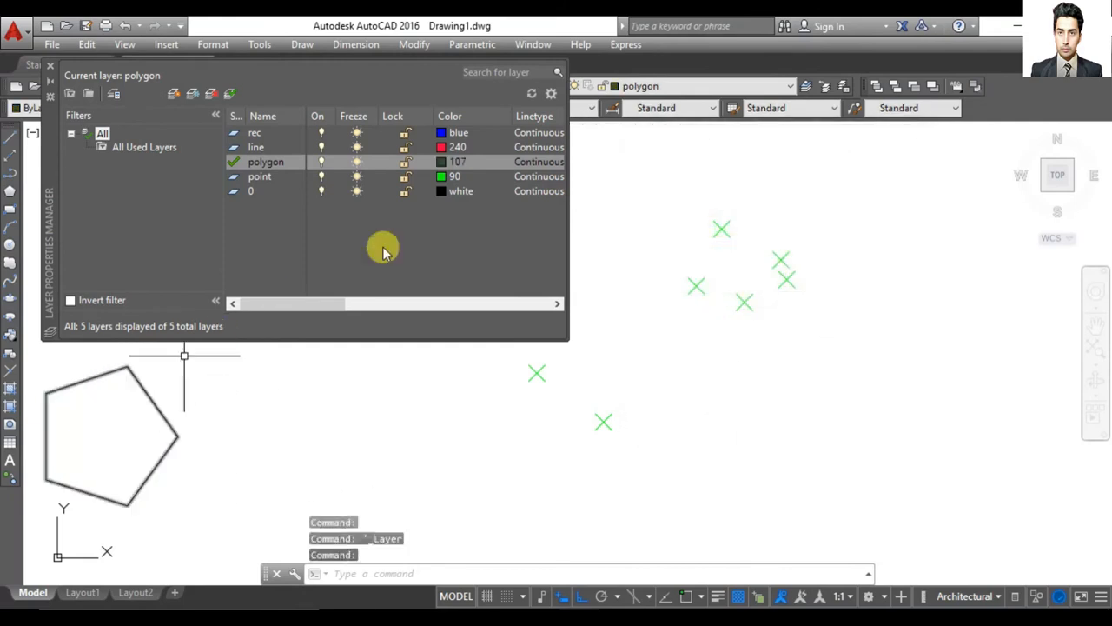
Step: Create a new layer named gradiant and set its color to 210
left_click(173, 95)
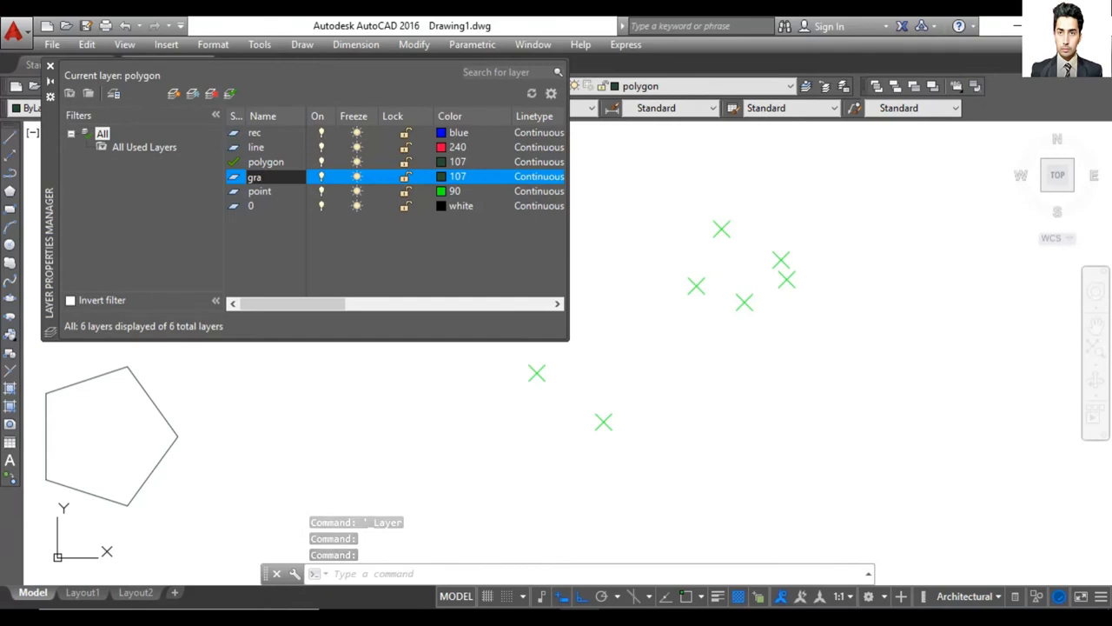
type("gradiant")
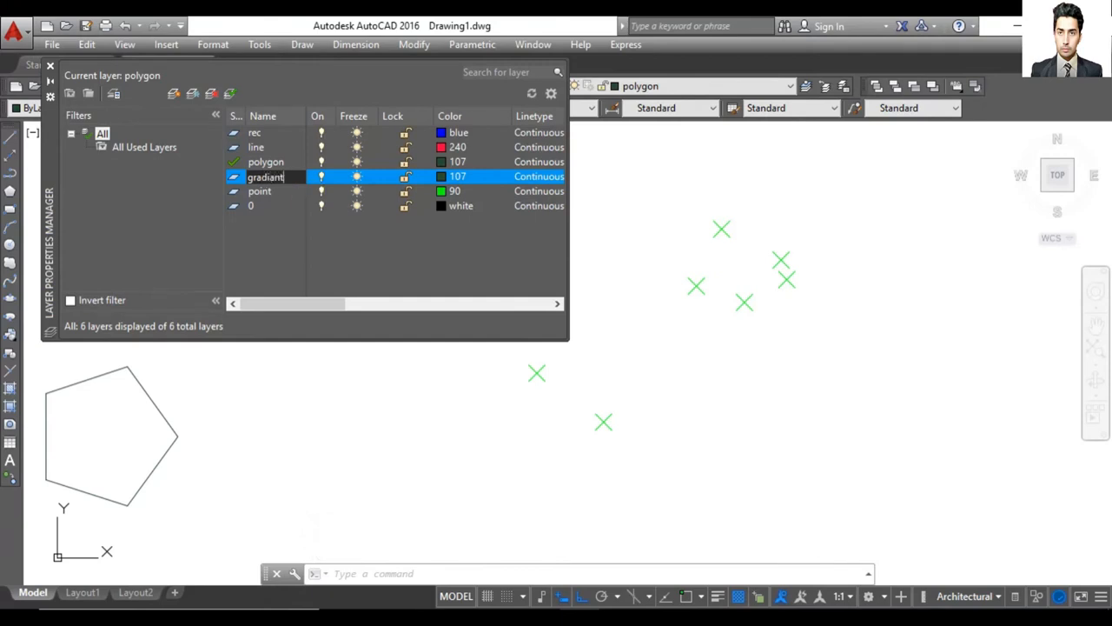
key("Return")
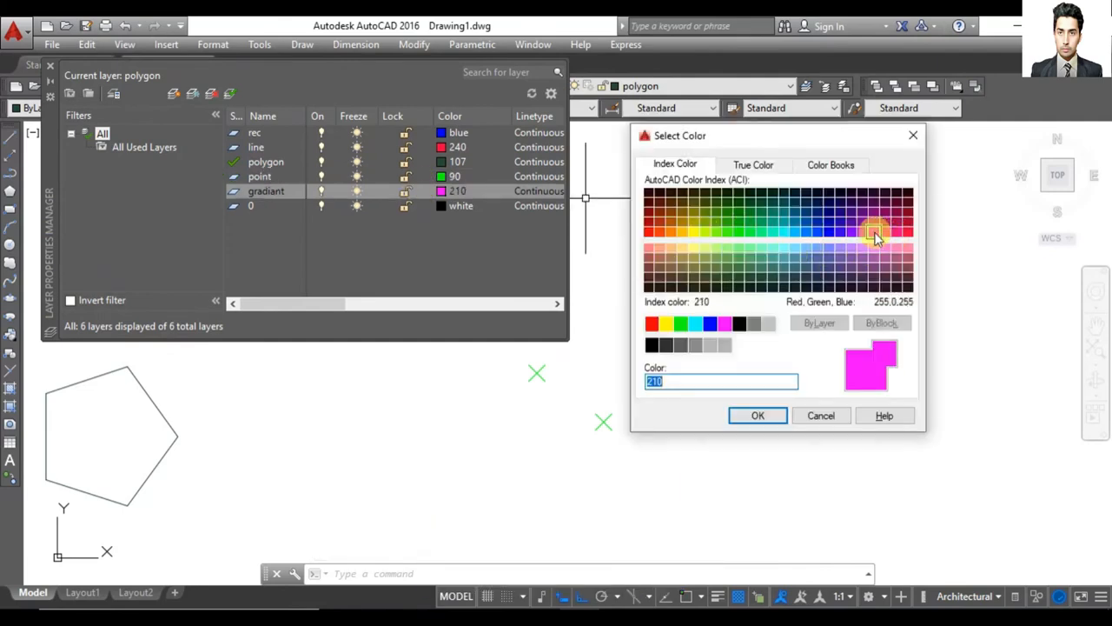
left_click(758, 417)
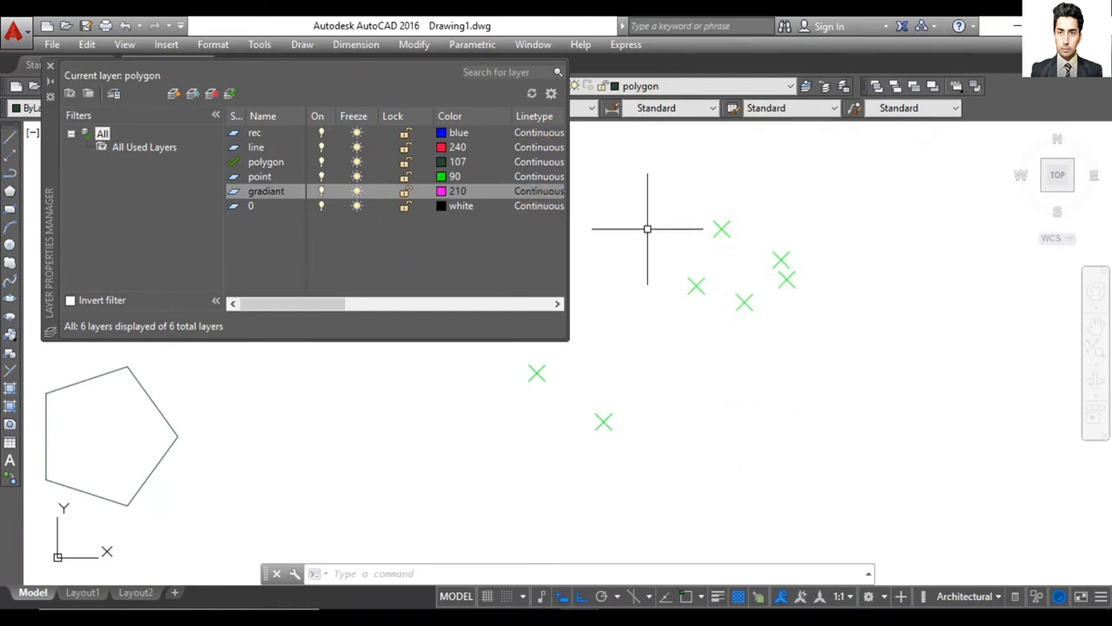
Step: Close the layer manager and make the gradiant layer current
key("Escape")
key("Escape")
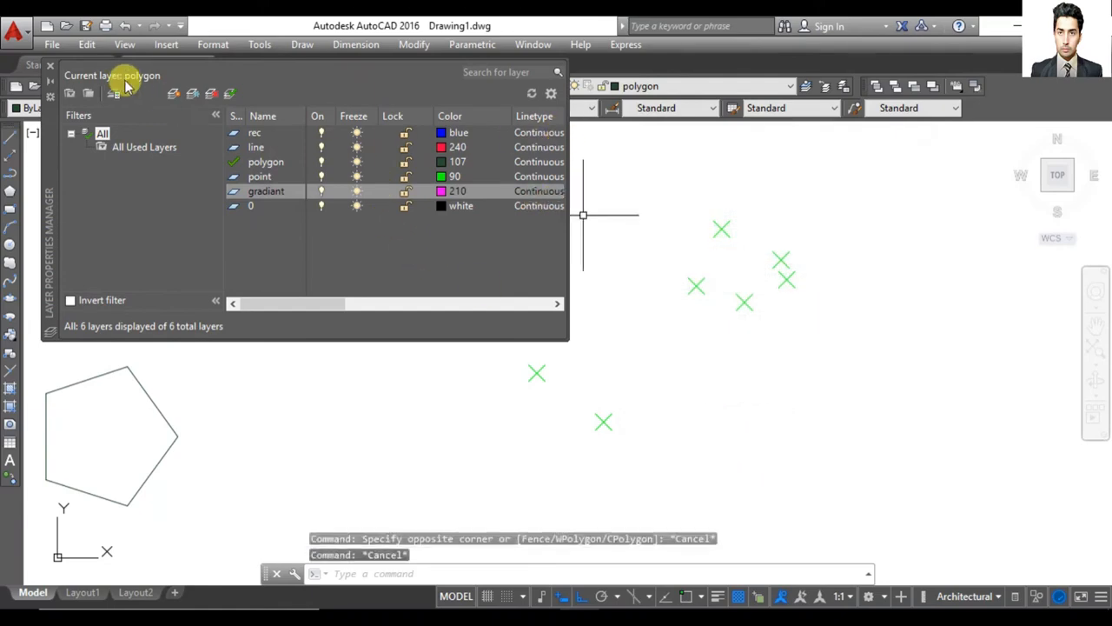
left_click(54, 68)
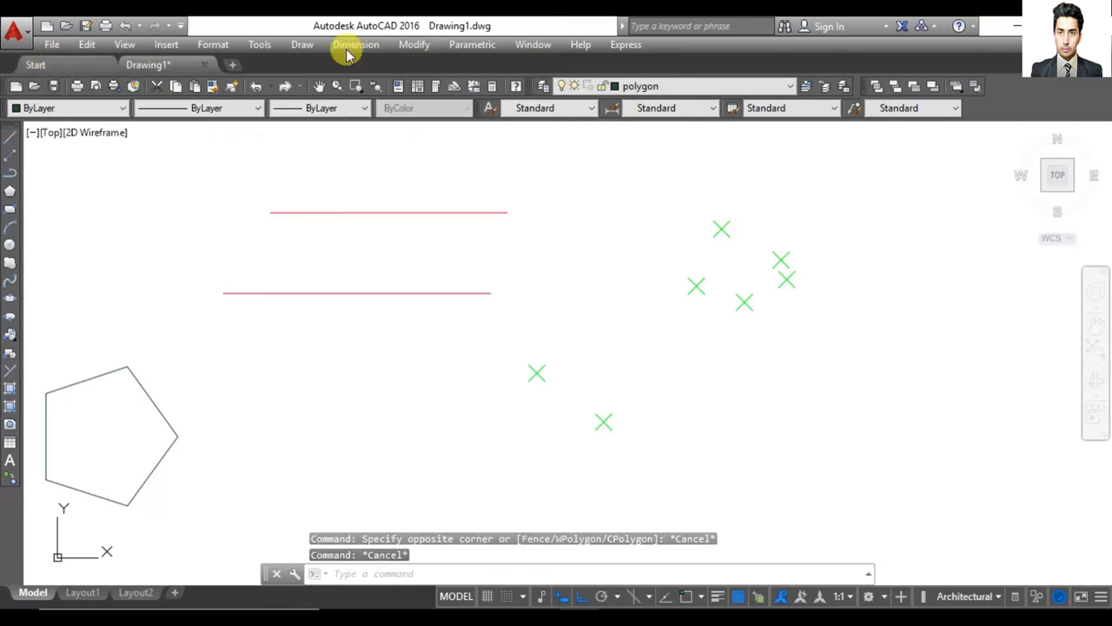
left_click(655, 88)
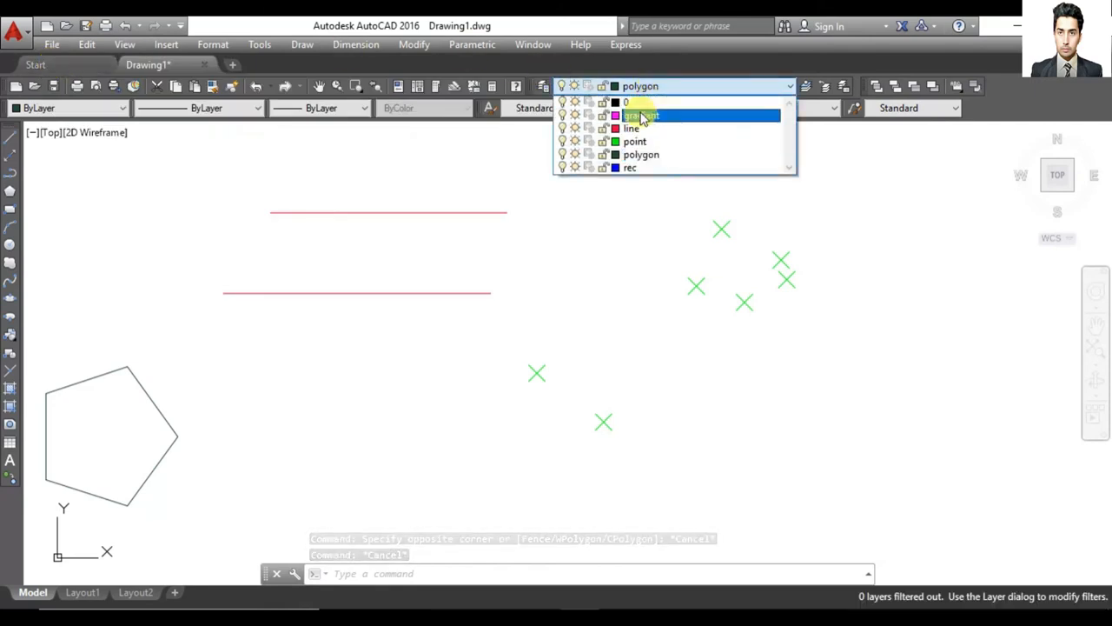
left_click(640, 117)
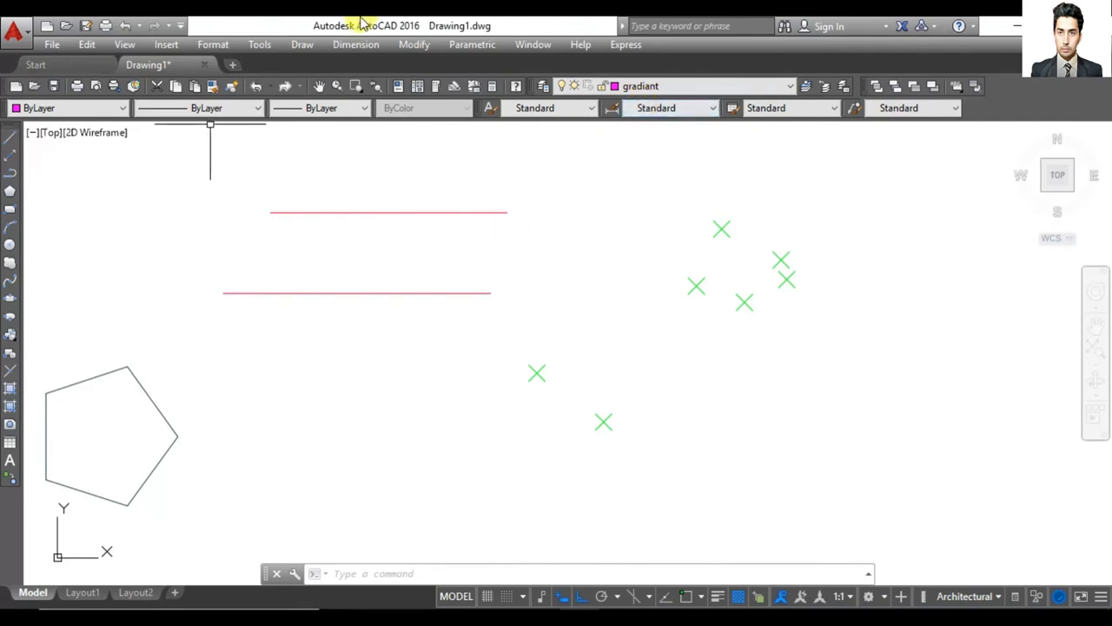
Step: Fill the pentagon with a two-color blue-to-yellow linear gradient, selecting its outline as the boundary
left_click(300, 45)
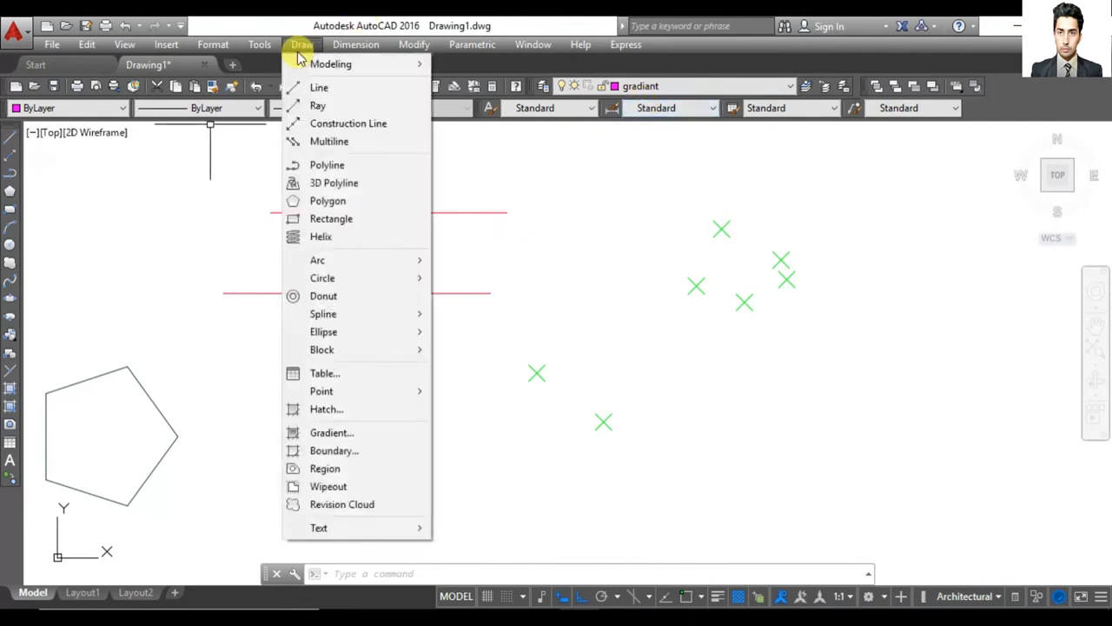
left_click(335, 431)
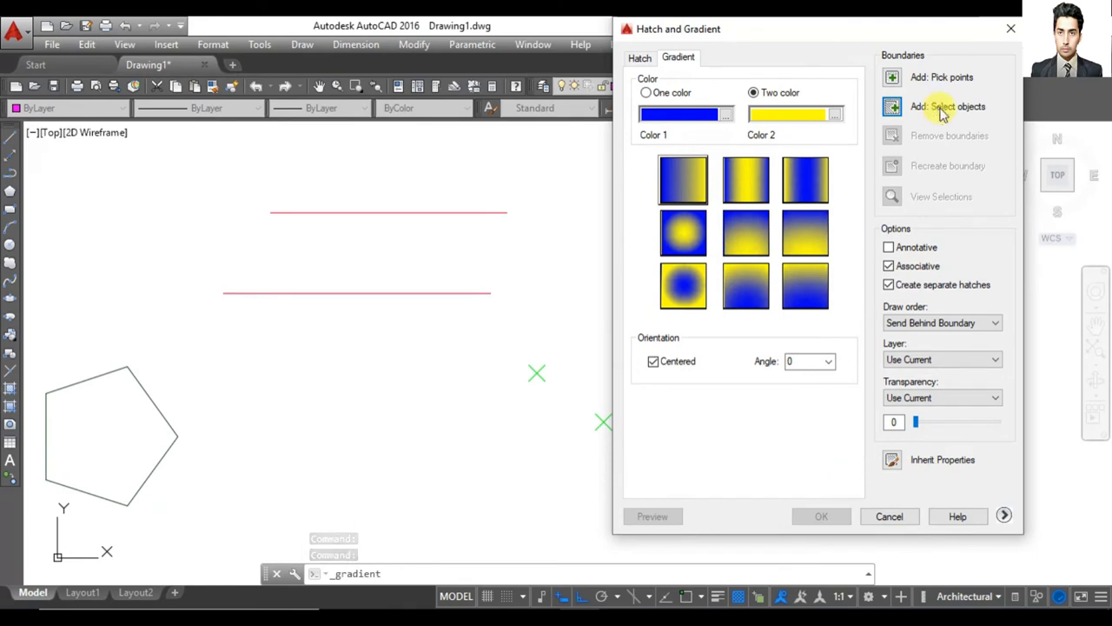
left_click(897, 106)
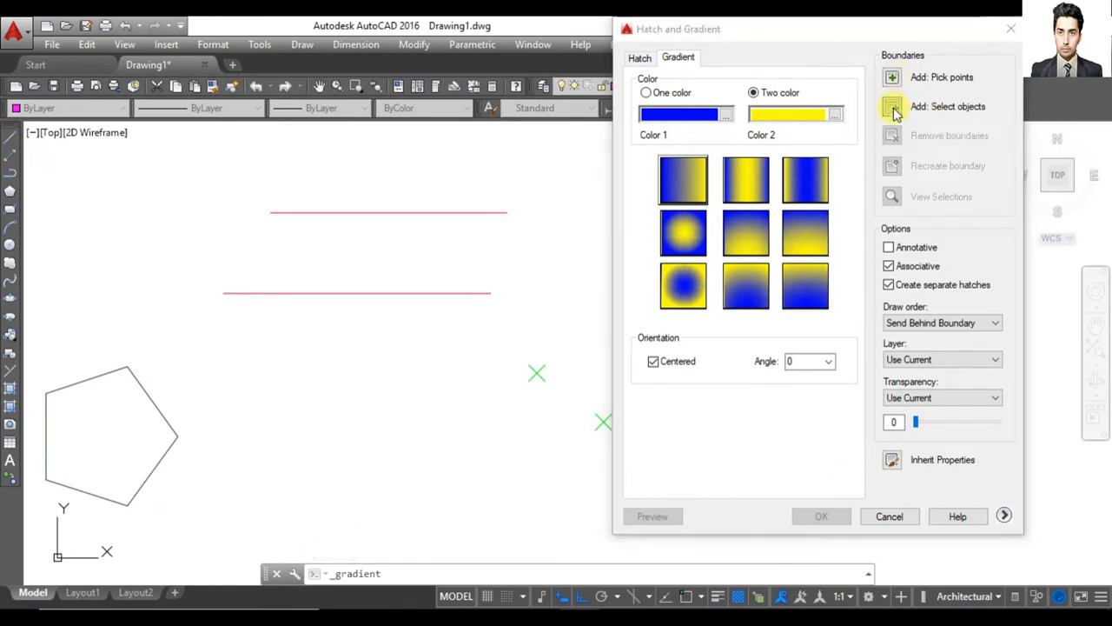
left_click(132, 371)
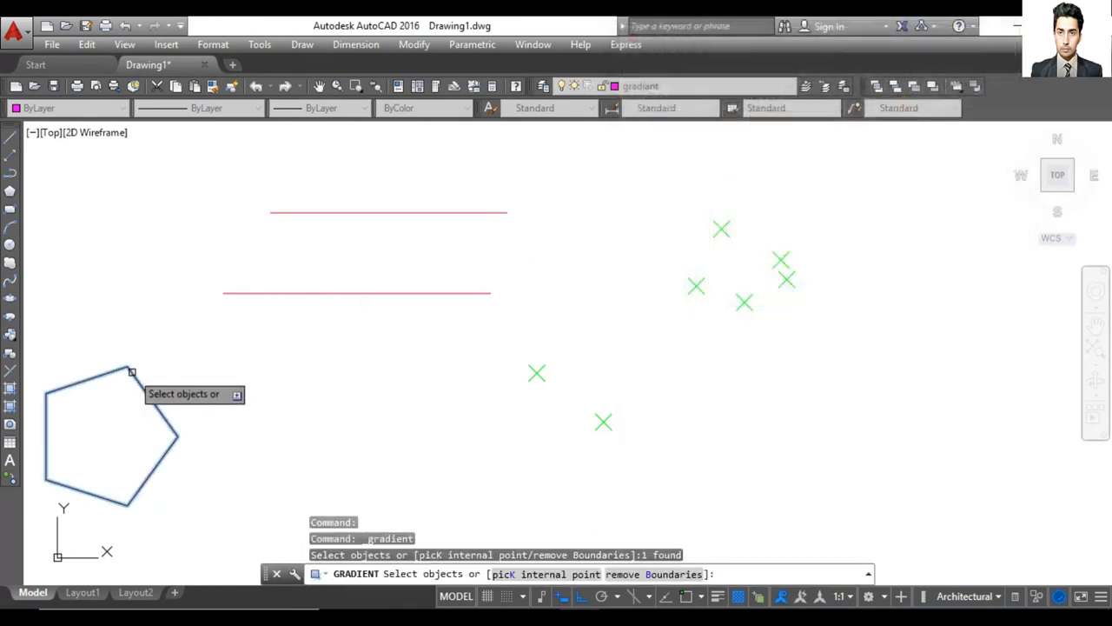
key("Return")
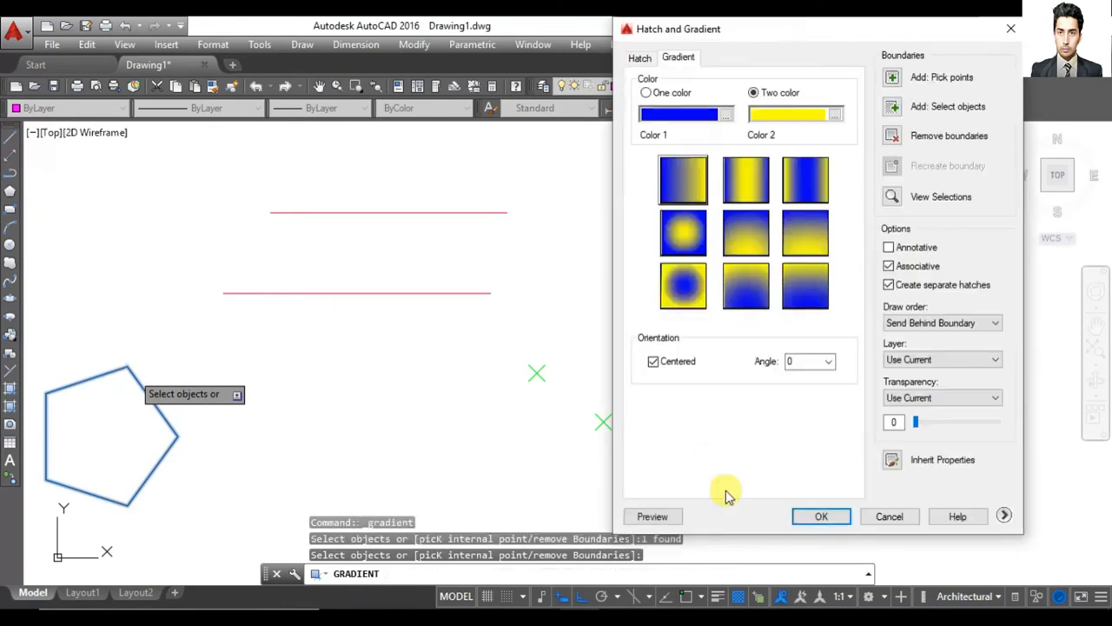
left_click(820, 518)
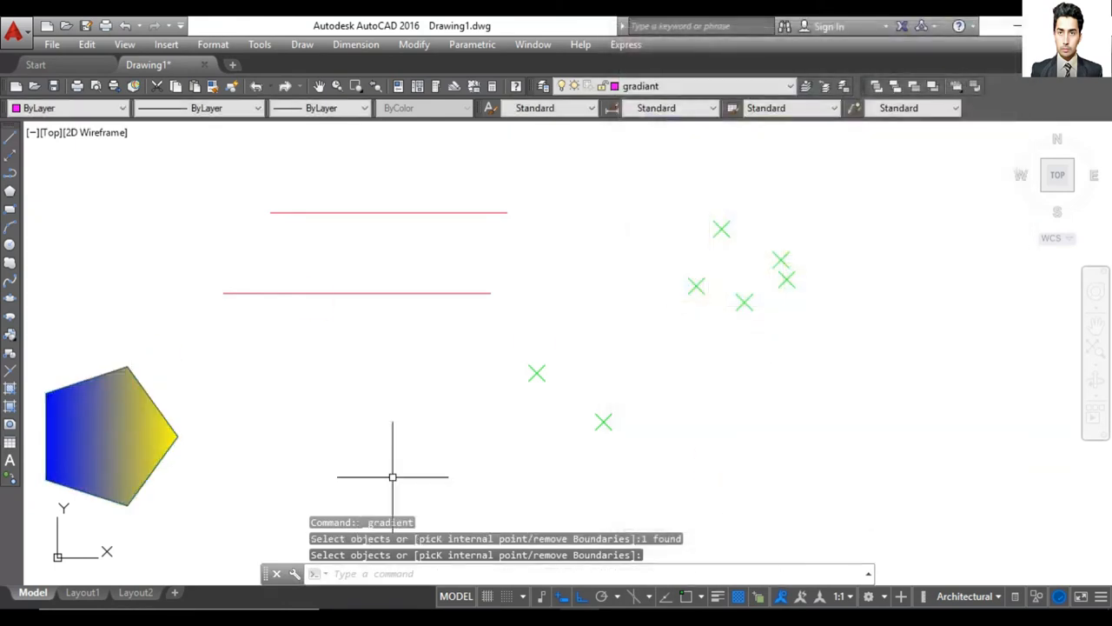
Step: Try stretching the upper vertex of the pentagon outline sideways away from its gradient fill, and undo the stretch
left_click(110, 411)
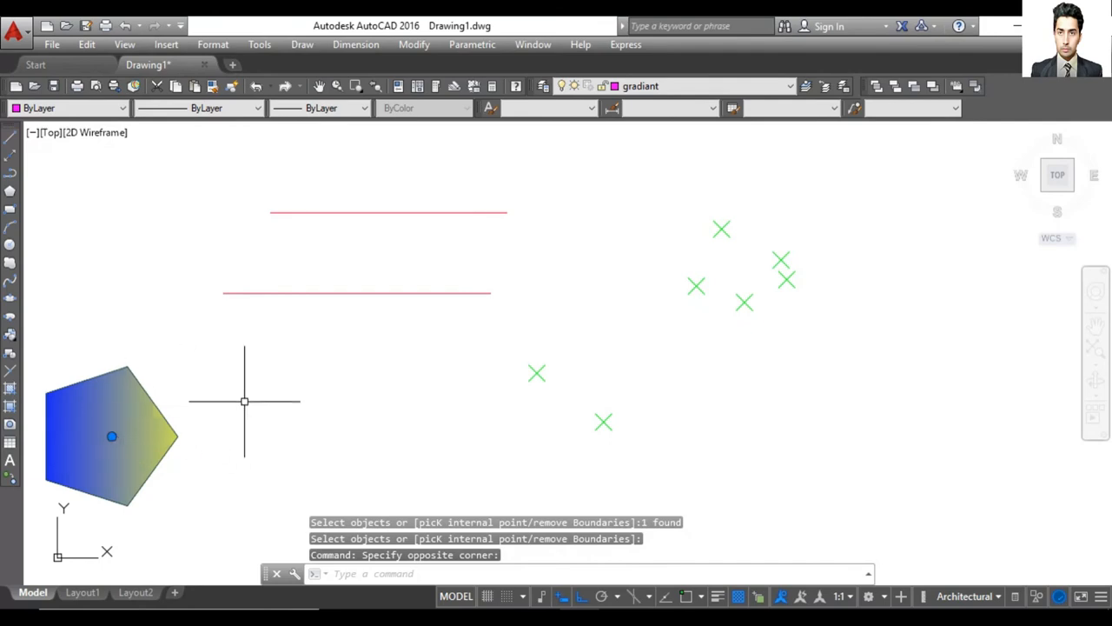
left_click(194, 364)
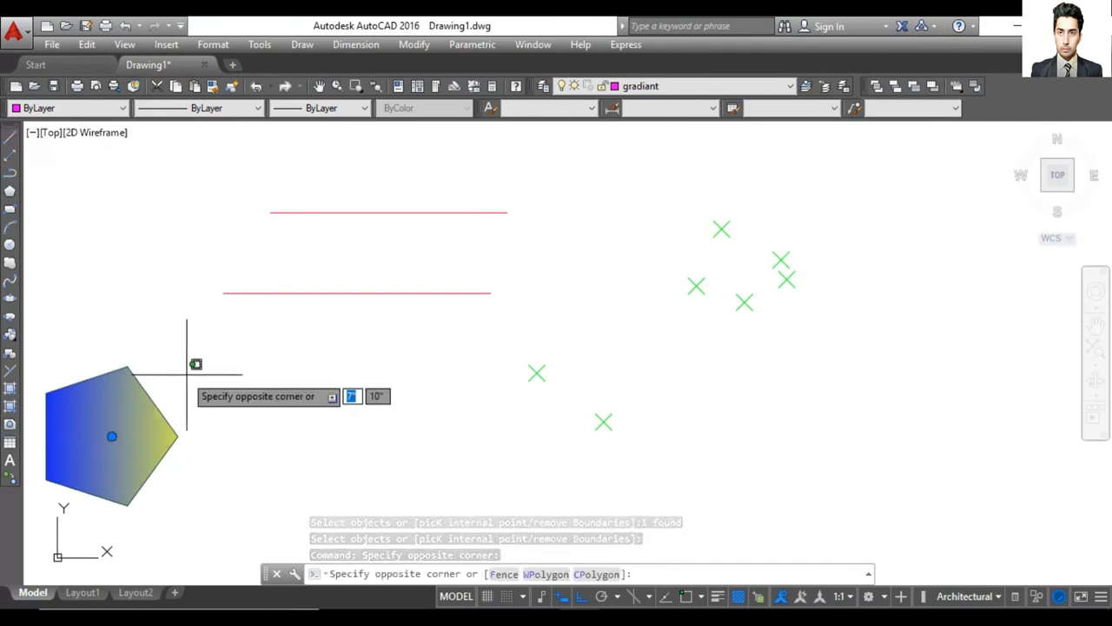
left_click(126, 412)
left_click(116, 430)
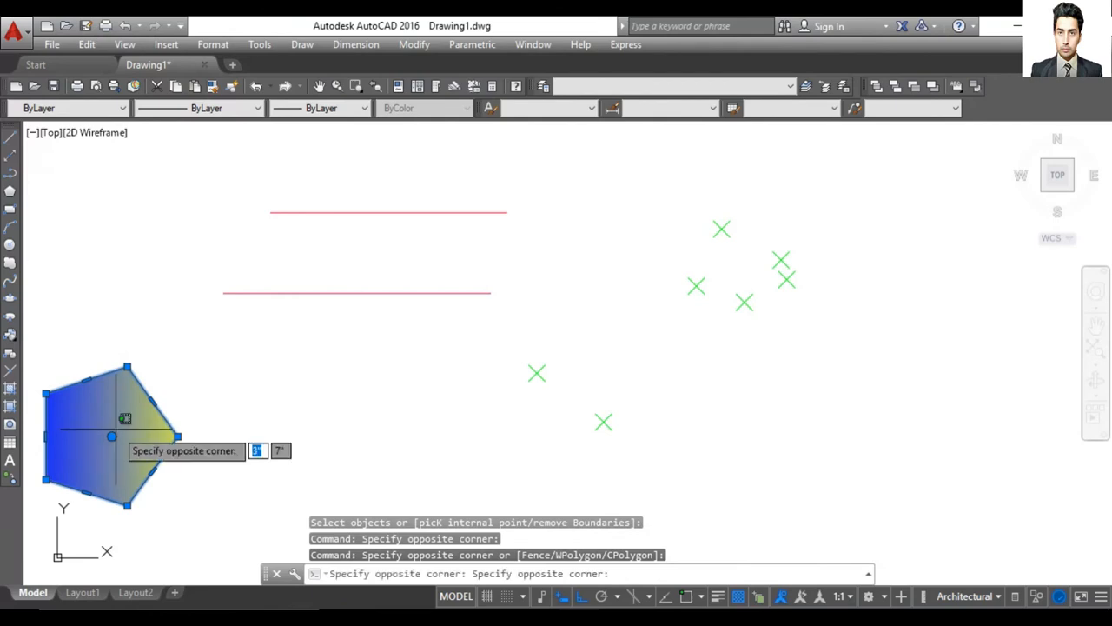
left_click(131, 357)
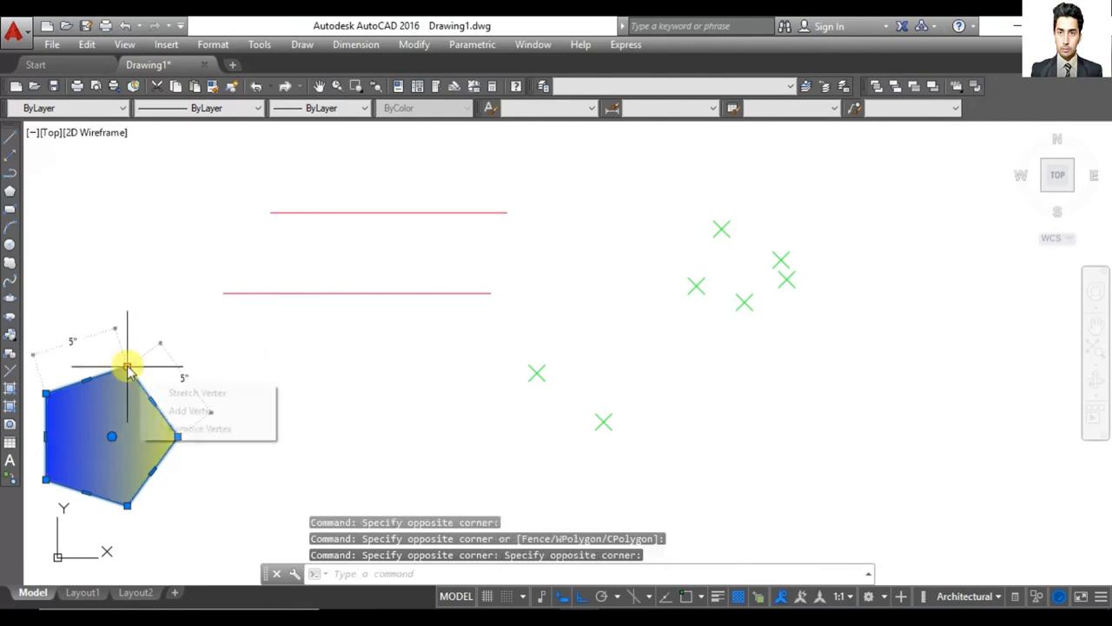
left_click(127, 367)
key("Escape")
key("Escape")
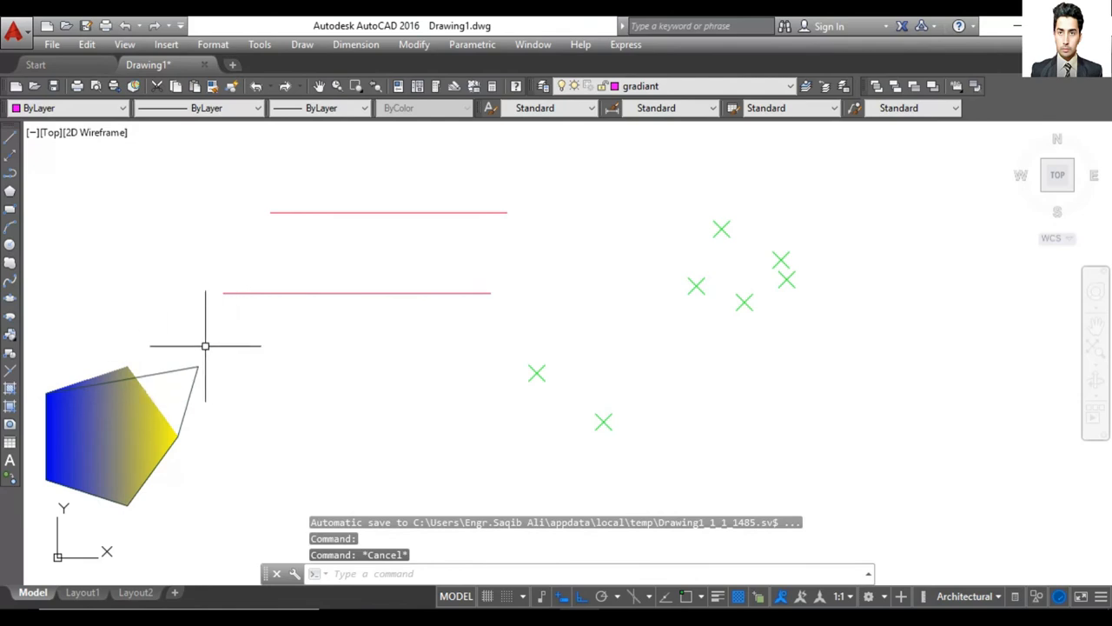
key("ctrl+z")
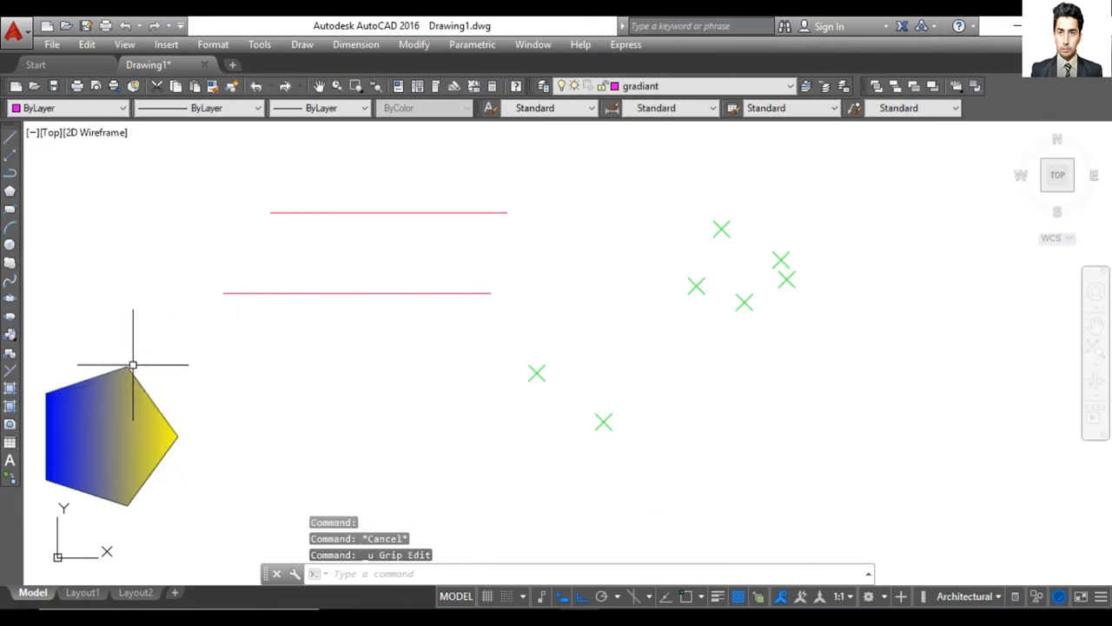
Step: Switch the current layer to polygon and back to gradiant
left_click(670, 86)
left_click(670, 87)
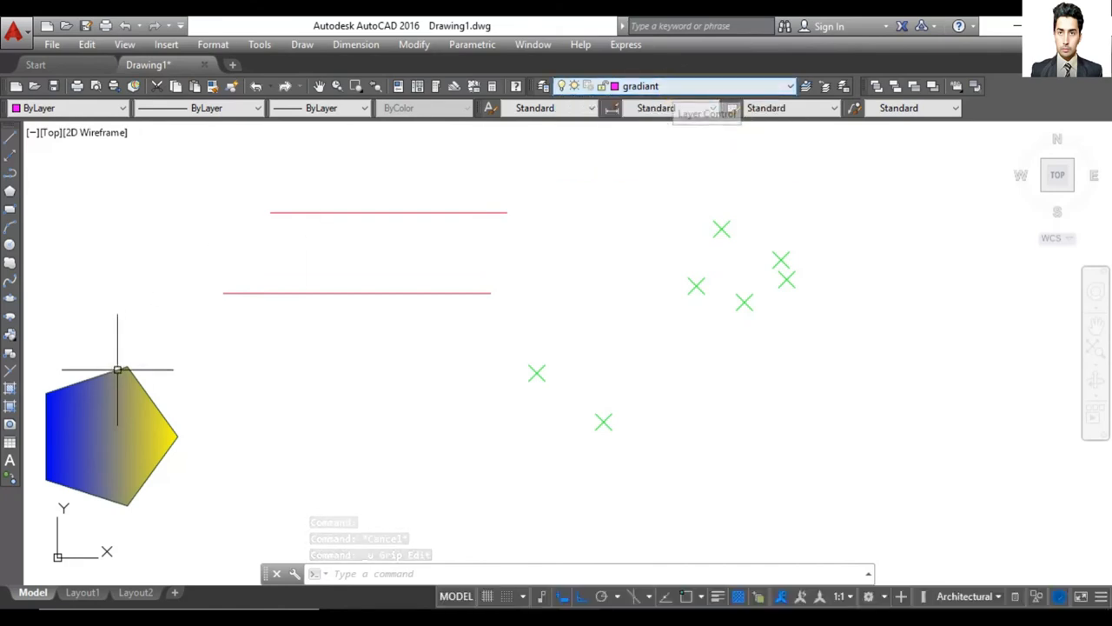
left_click(637, 86)
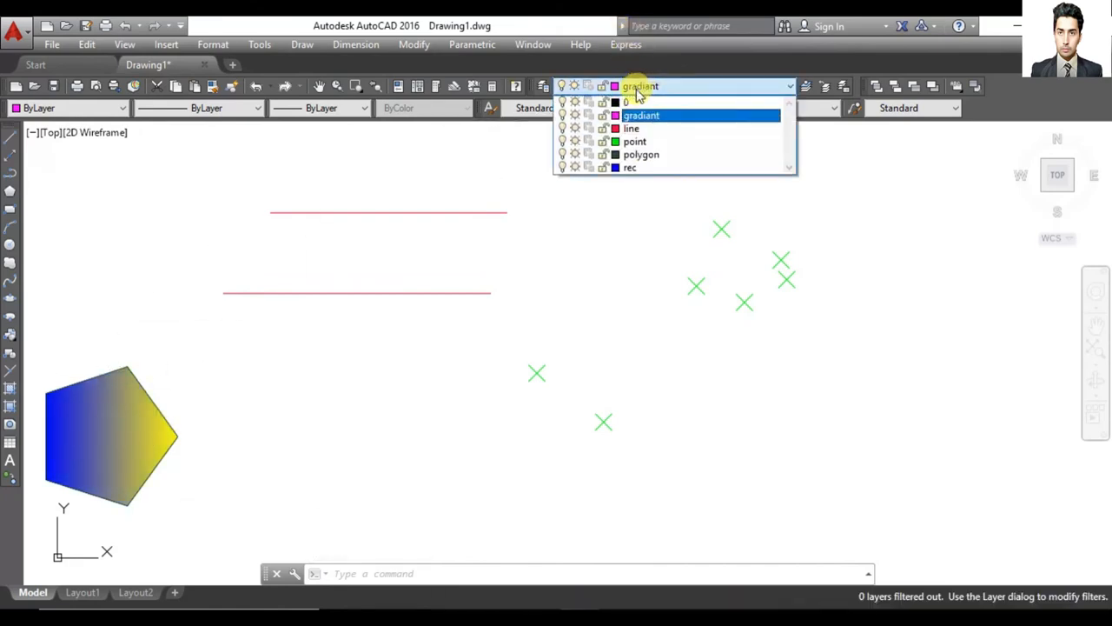
left_click(637, 157)
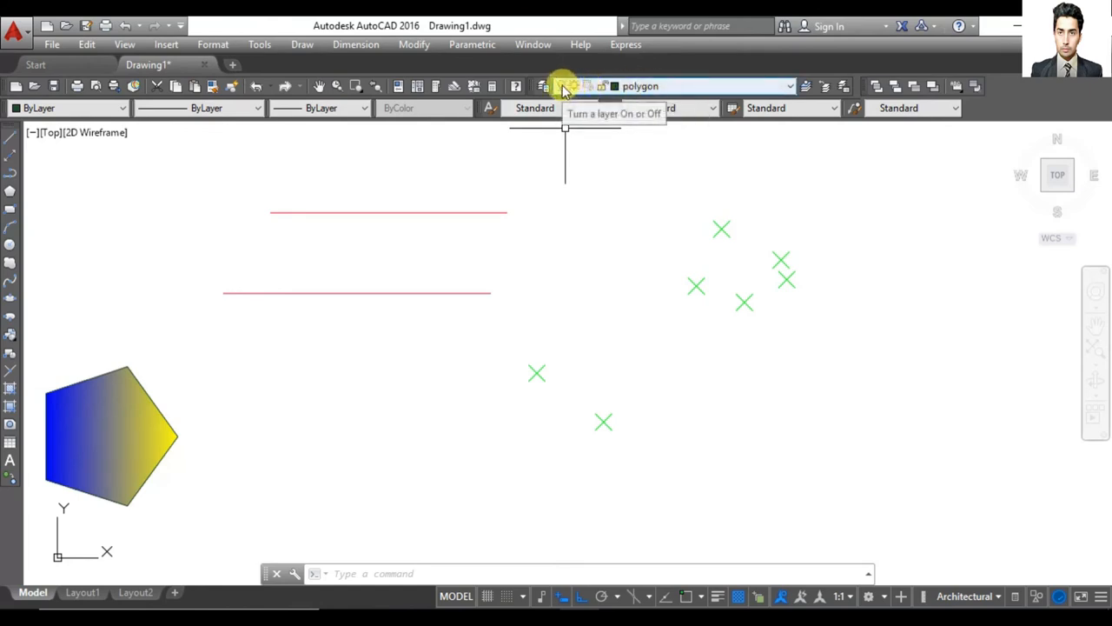
left_click(627, 86)
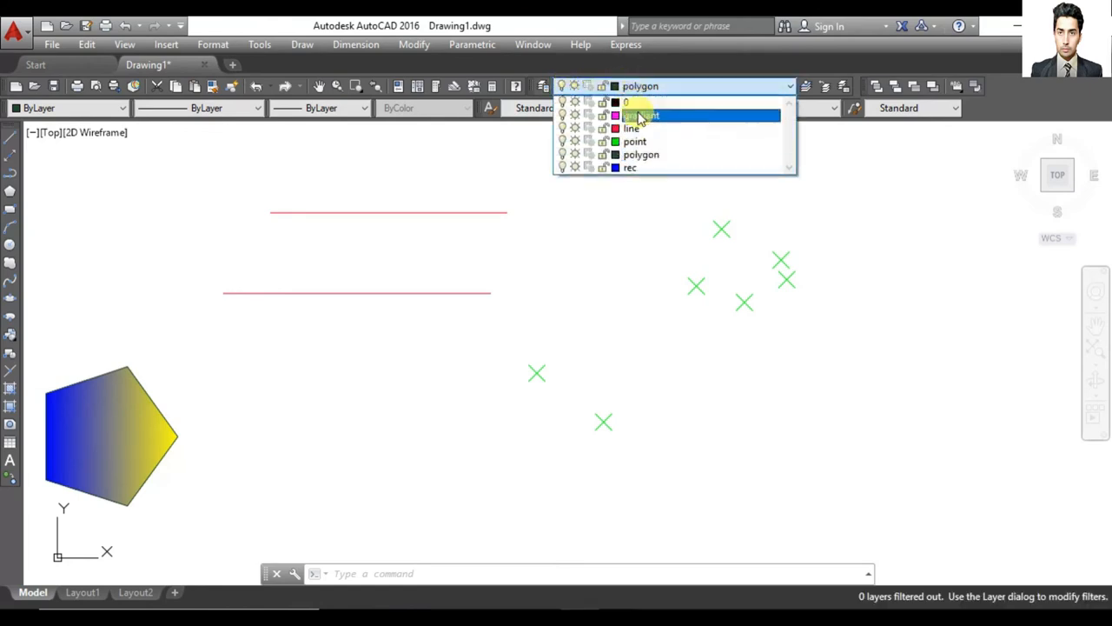
left_click(643, 116)
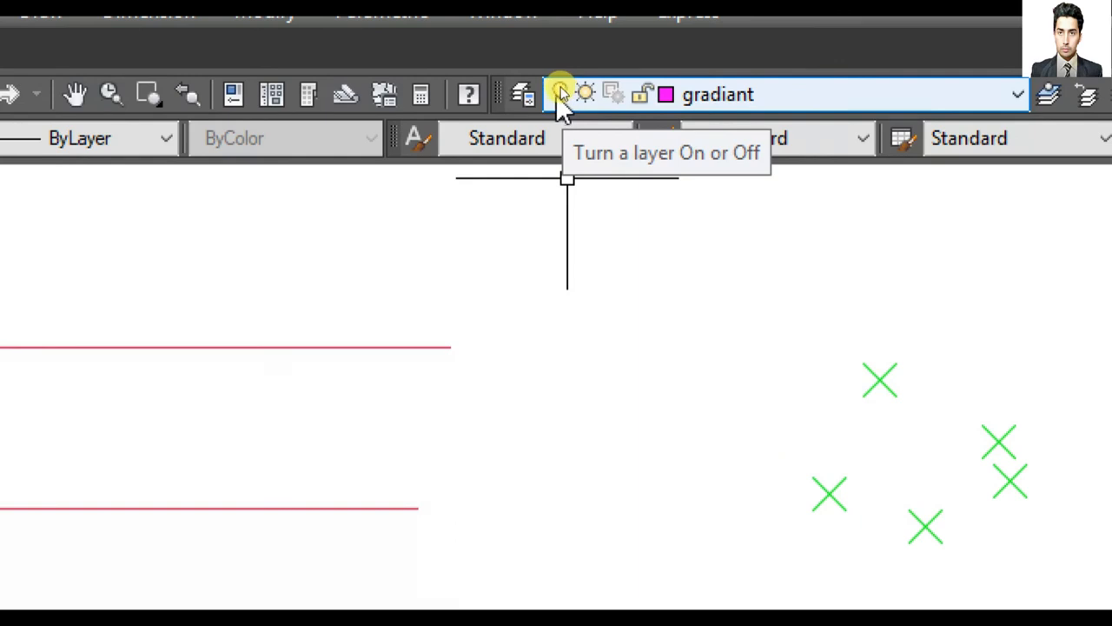
Step: Turn off the current gradiant layer to hide the pentagon's fill, and dismiss the warning
left_click(559, 94)
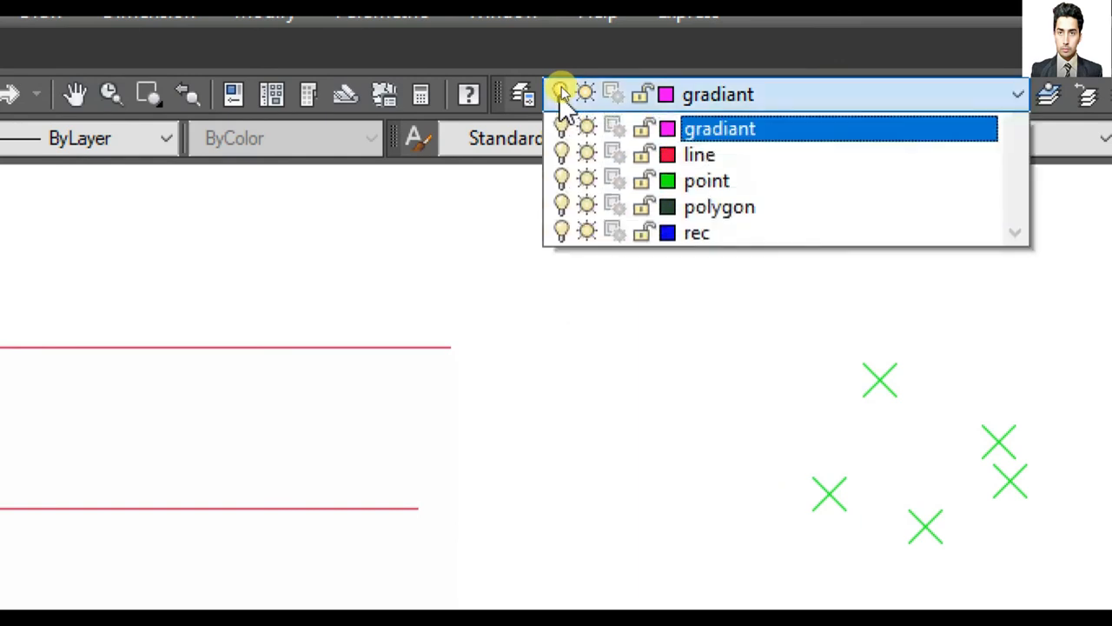
left_click(560, 98)
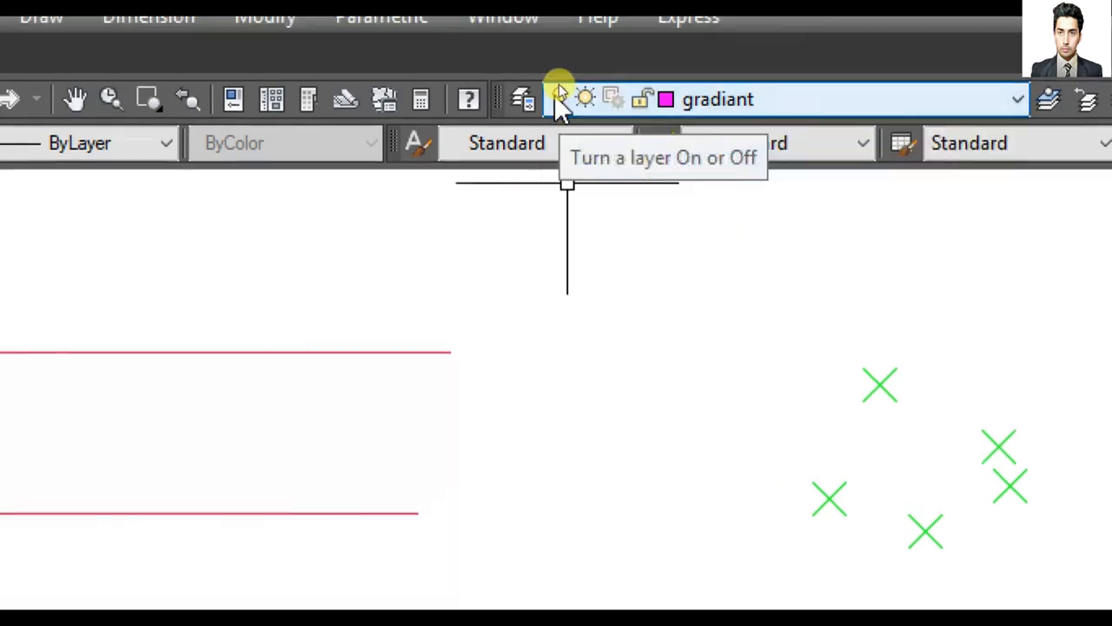
left_click(563, 103)
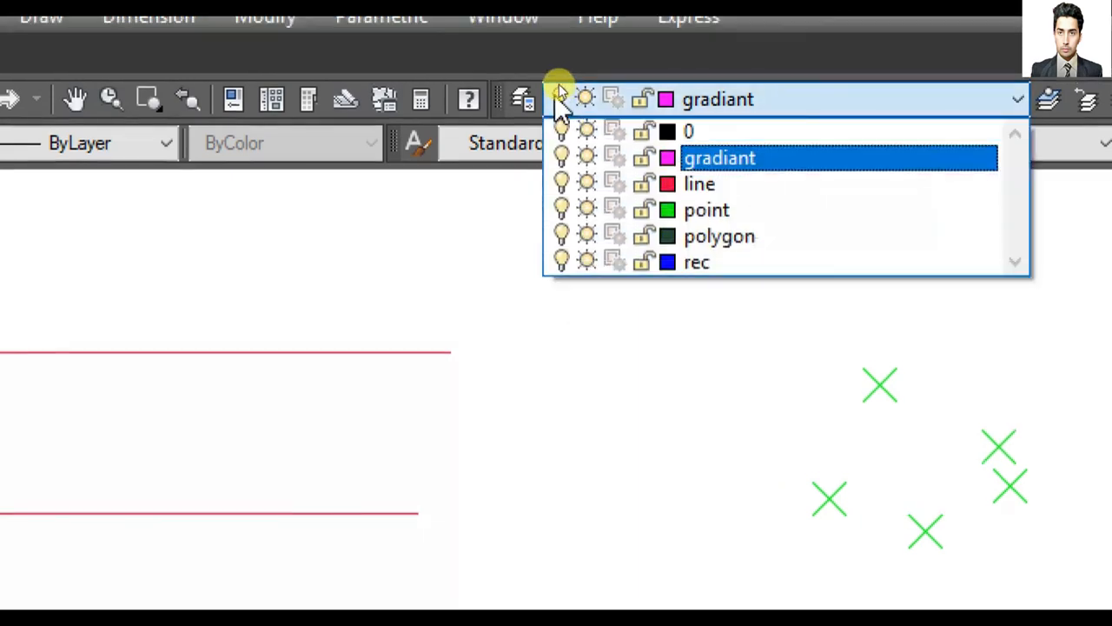
left_click(561, 158)
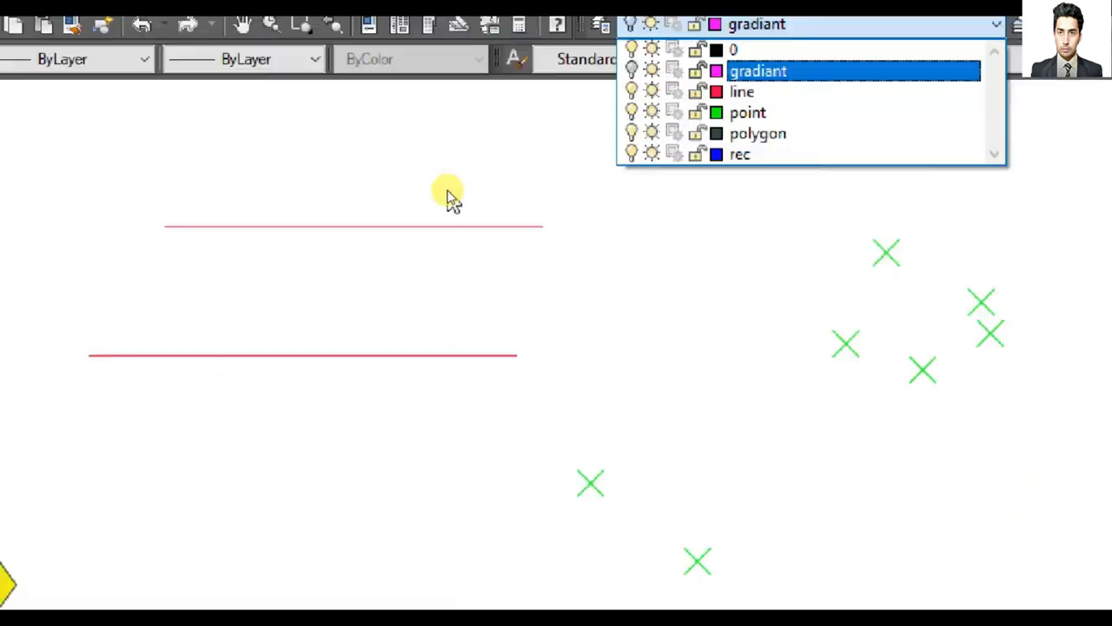
left_click(712, 222)
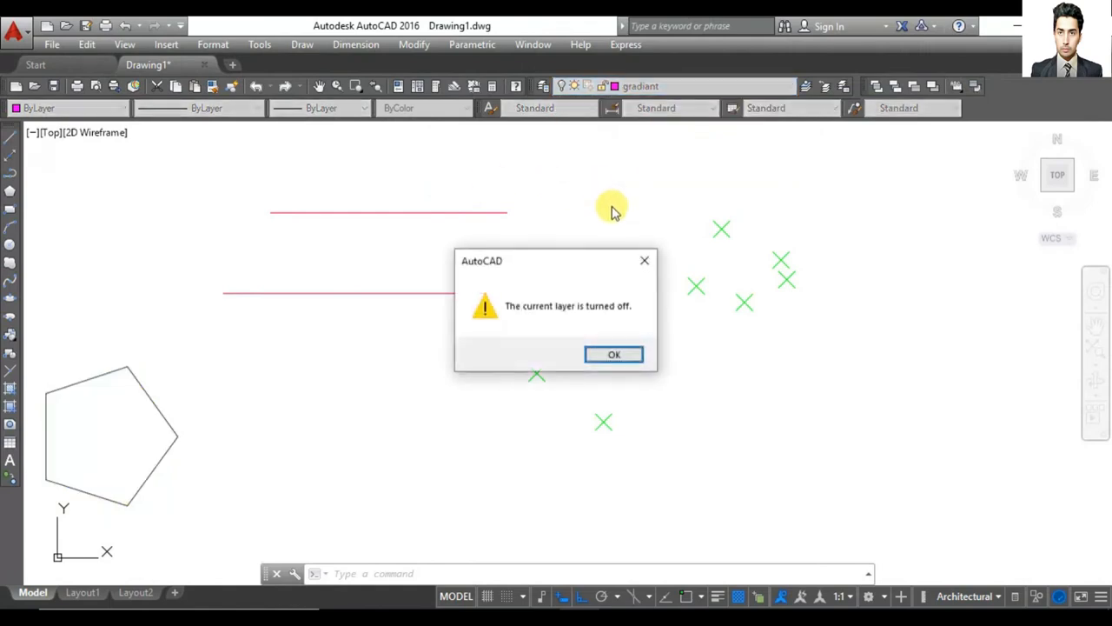
left_click(647, 258)
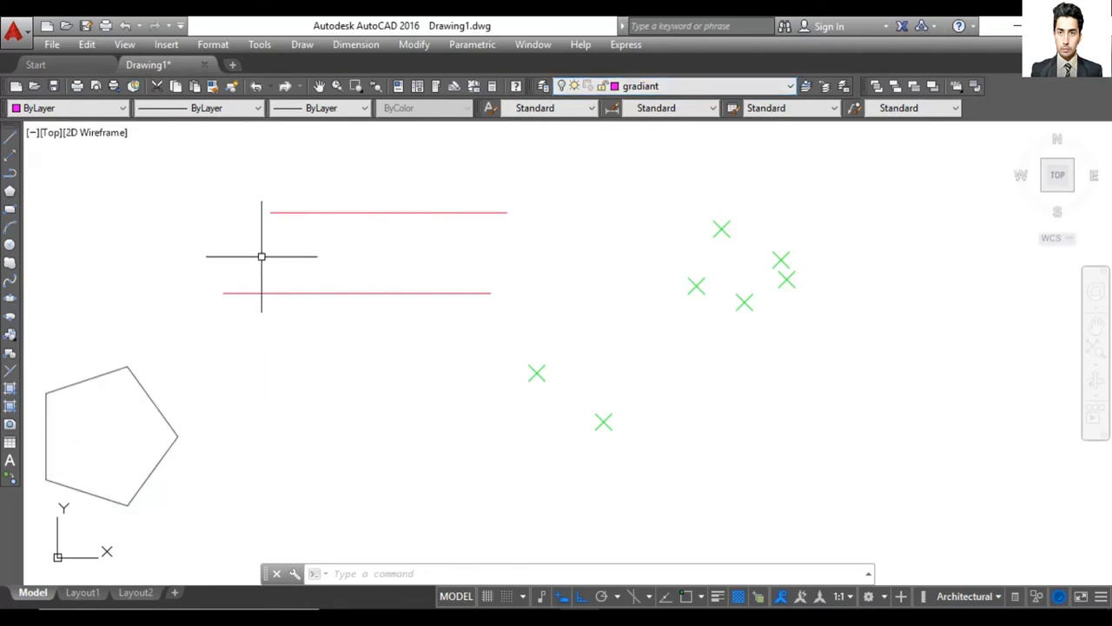
Step: Turn the gradiant layer back on to show the pentagon's fill
left_click(560, 88)
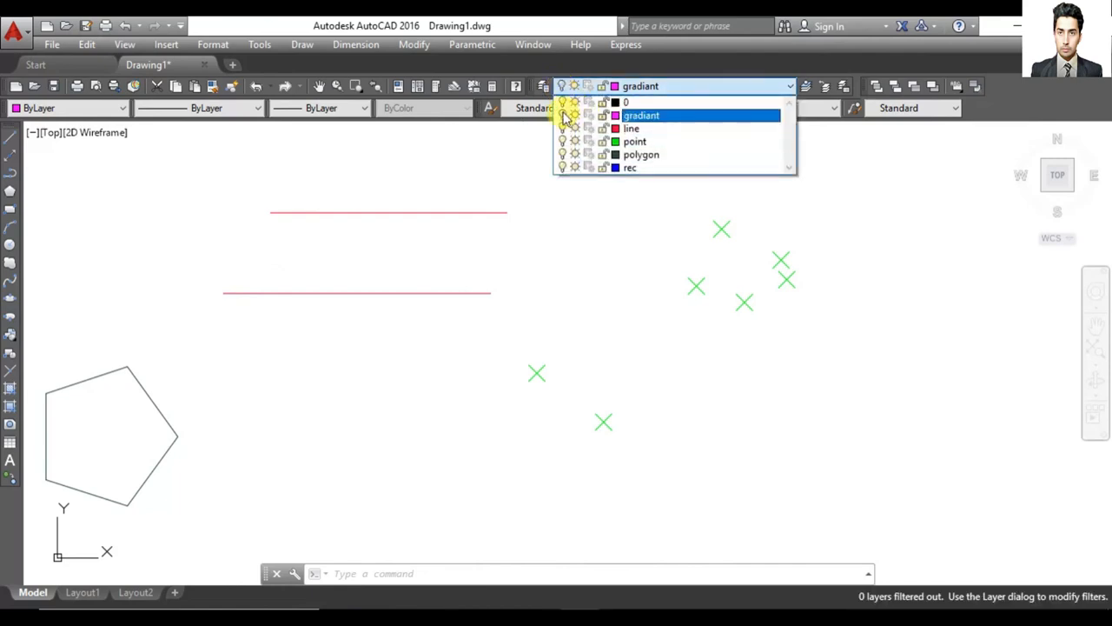
left_click(563, 117)
left_click(318, 266)
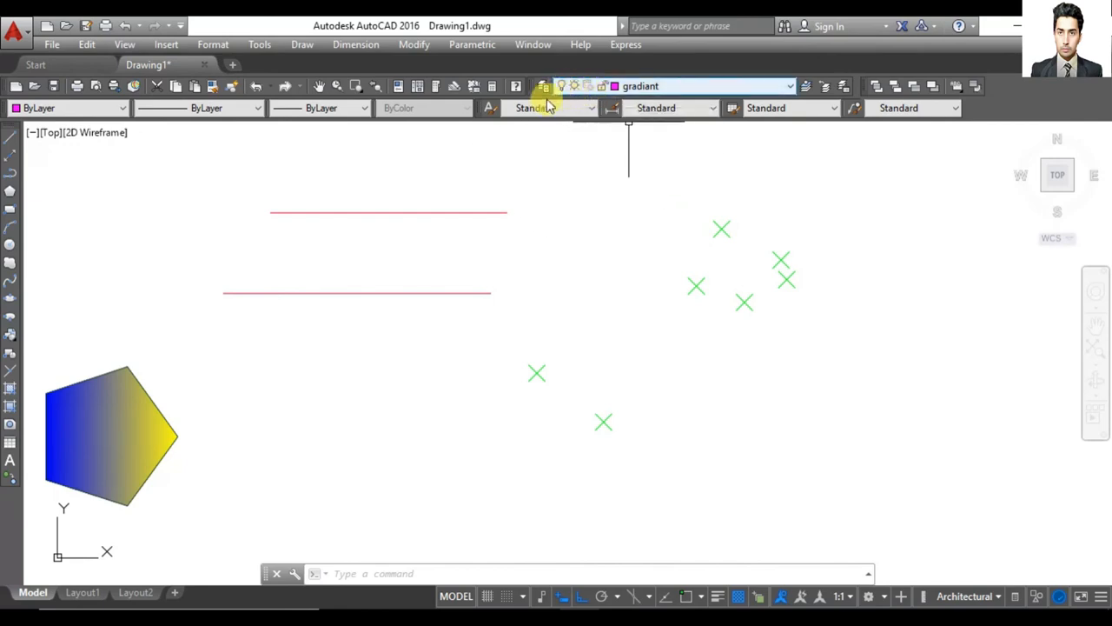
Step: Make the line layer current and turn it off, accepting the current-layer warning
left_click(657, 86)
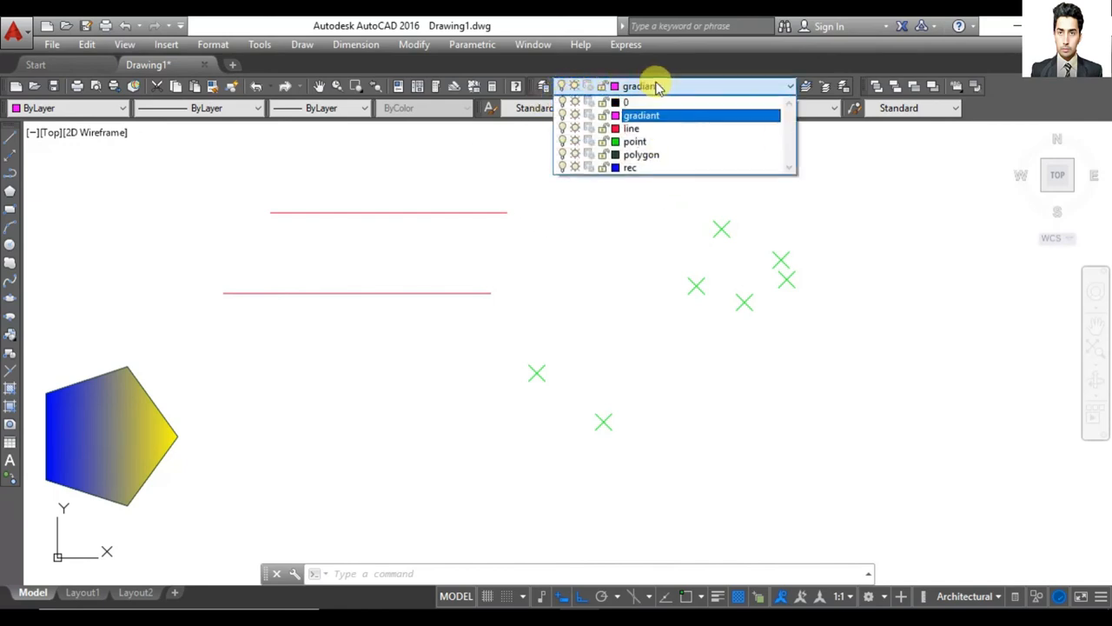
left_click(632, 127)
left_click(562, 87)
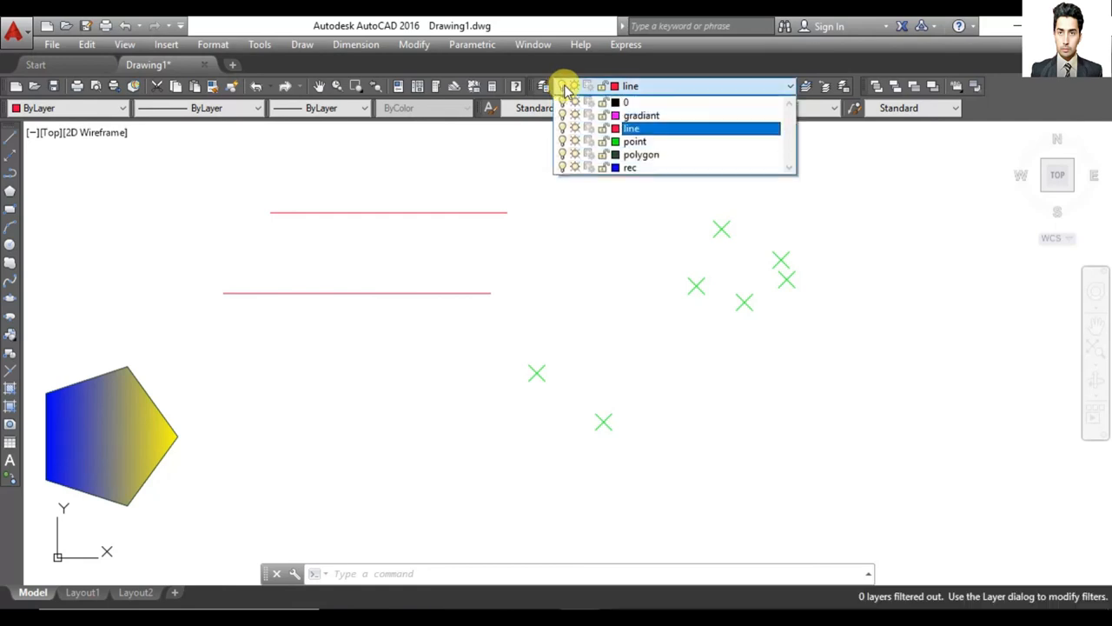
left_click(562, 130)
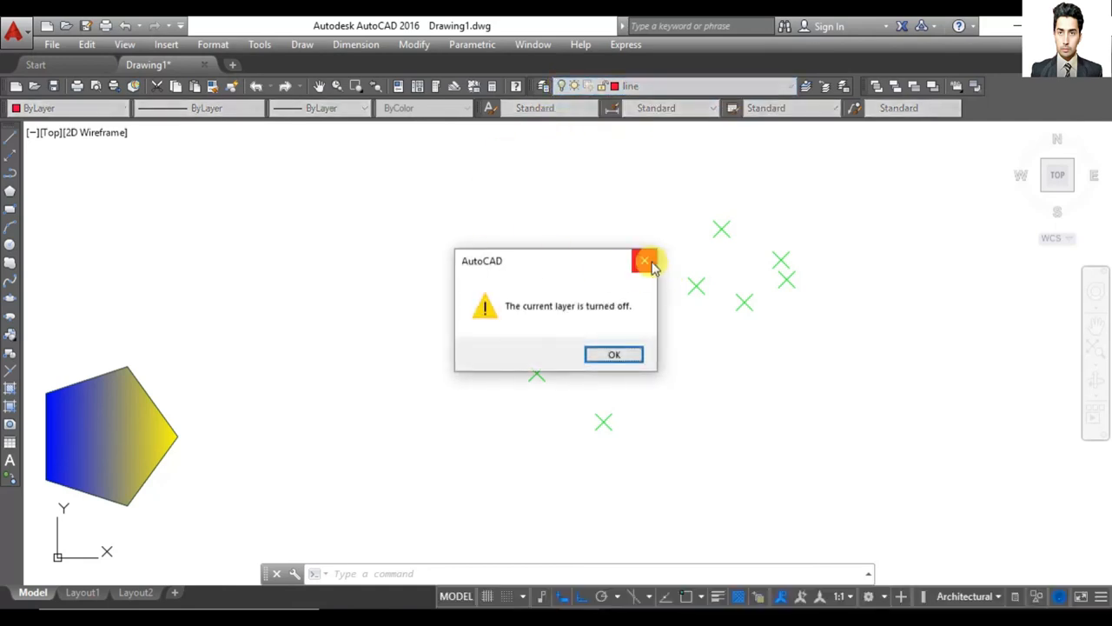
key("Return")
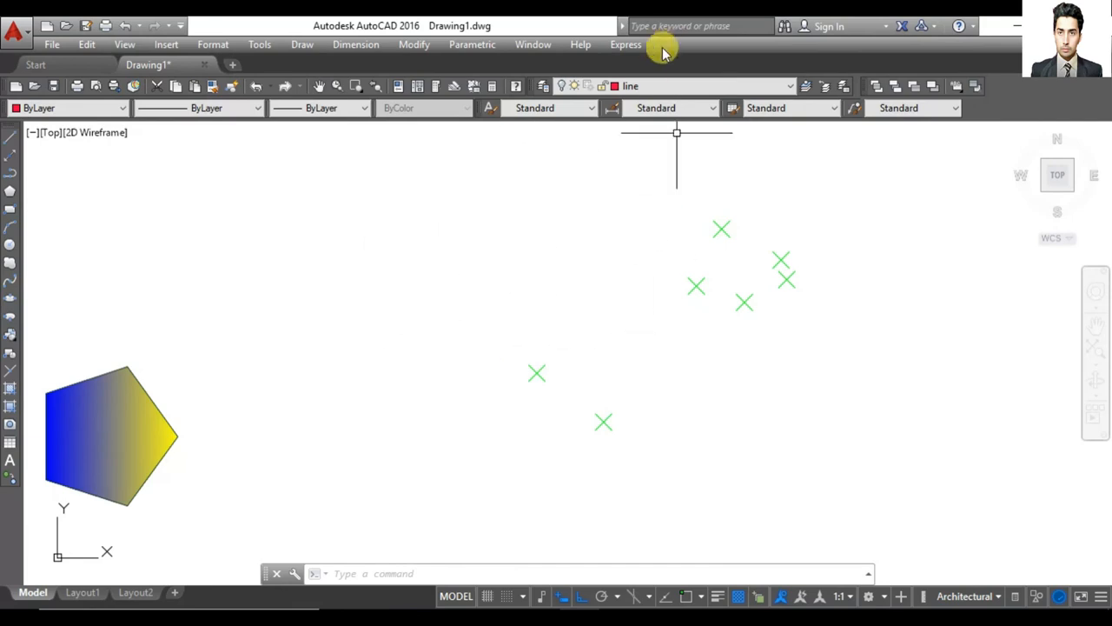
Step: Make the point layer current and turn it off to hide the point markers, dismissing the current-layer warning
left_click(640, 84)
left_click(632, 141)
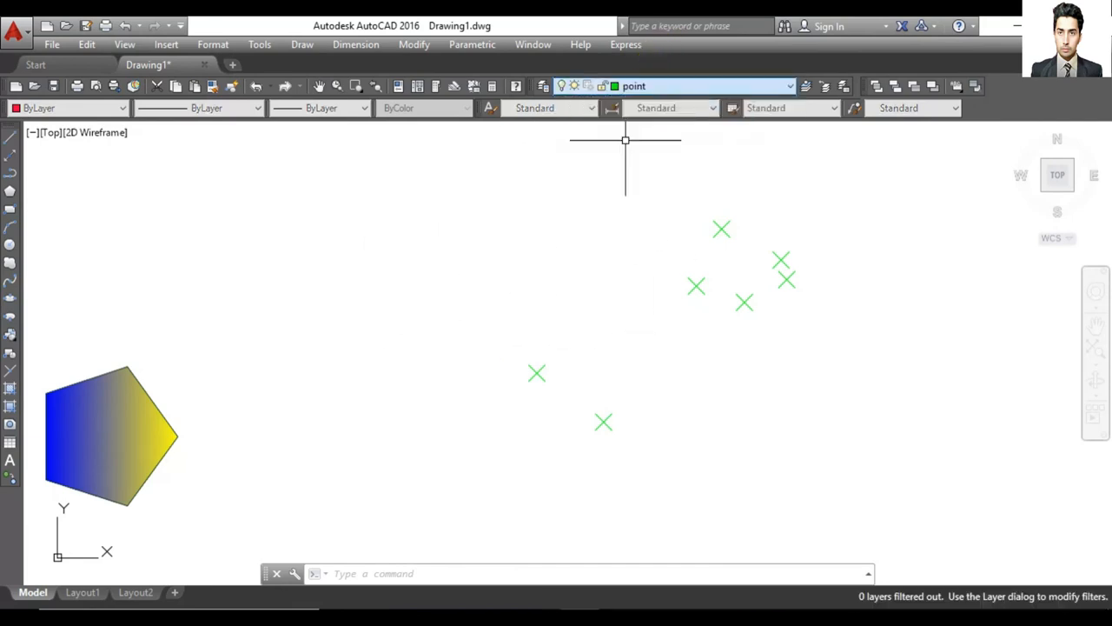
left_click(563, 89)
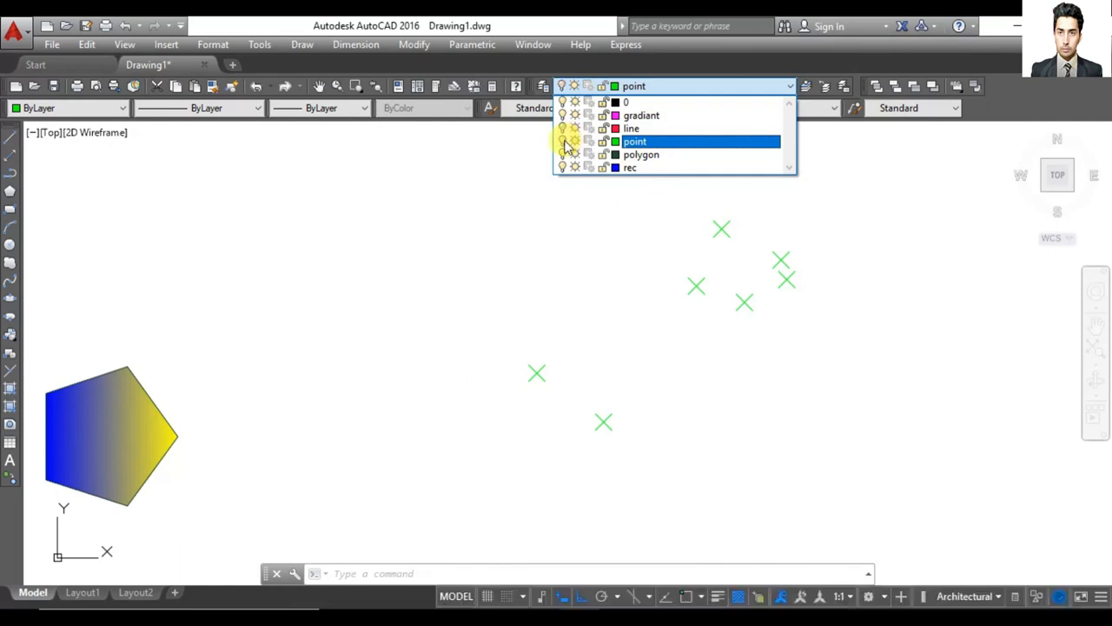
left_click(565, 141)
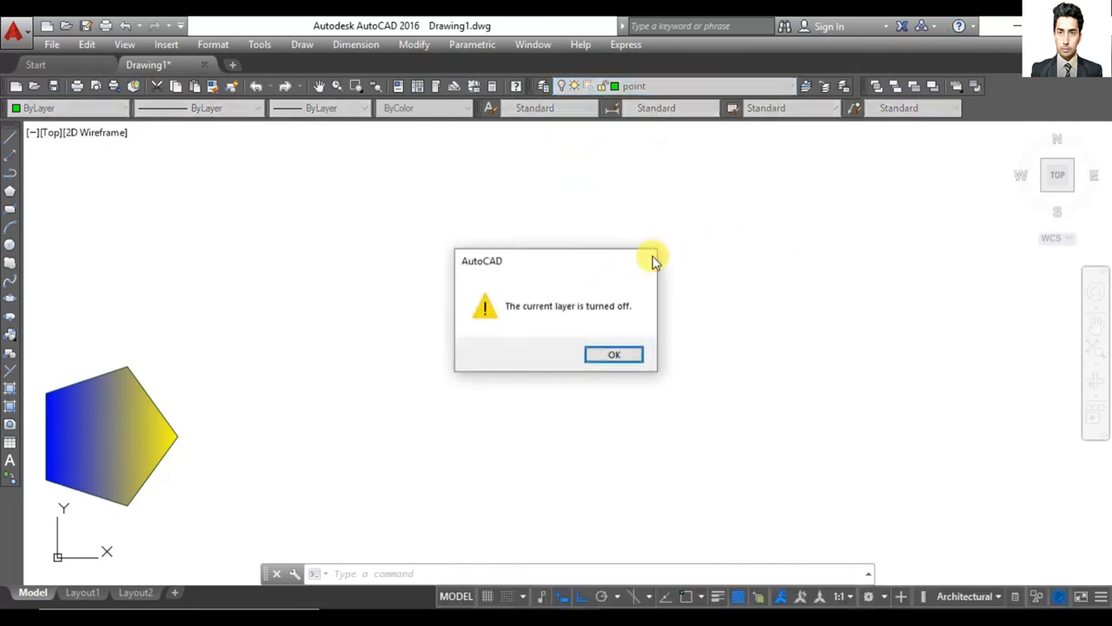
left_click(652, 261)
Step: Turn the point and line layers back on to show the point markers and the two horizontal lines
left_click(563, 86)
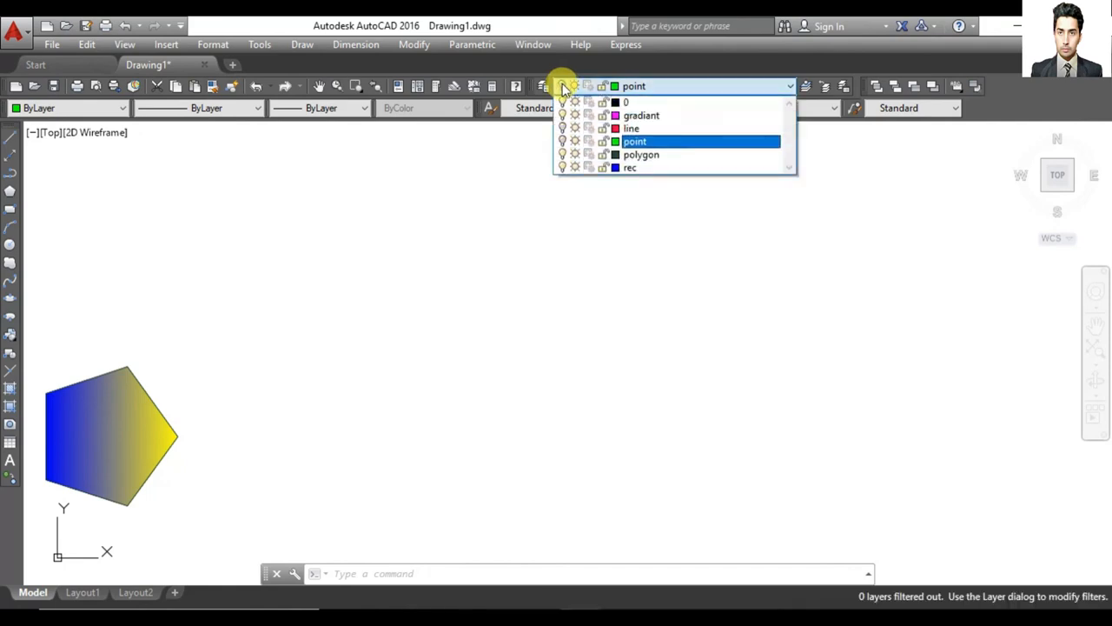
left_click(562, 142)
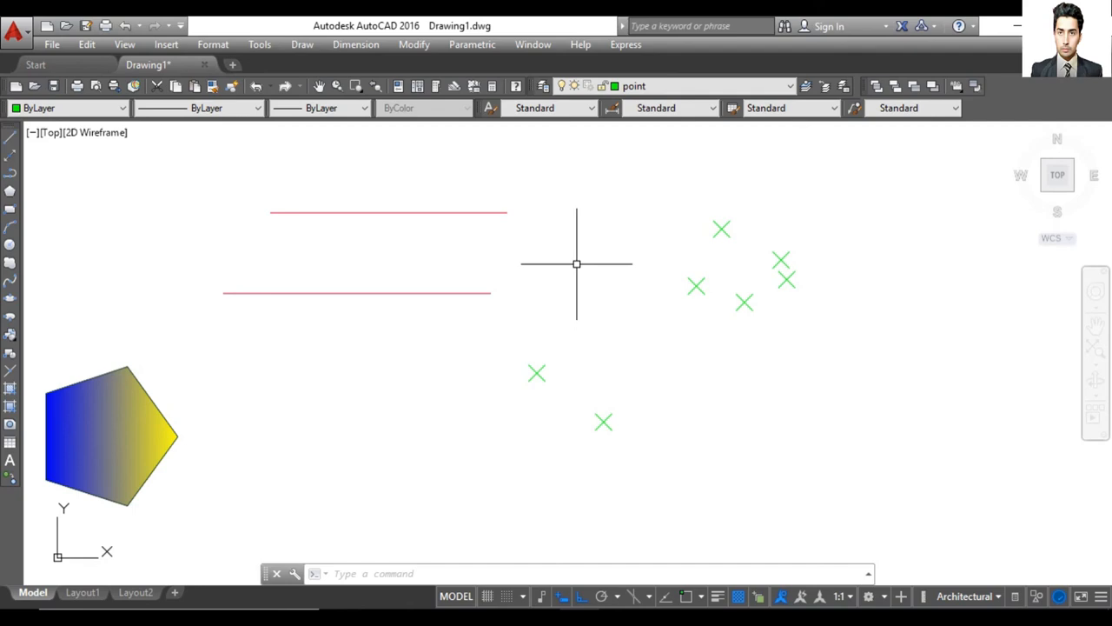
Step: Make the rec layer current and draw a horizontal rectangle below the two lines, between the pentagon and the points
left_click(671, 87)
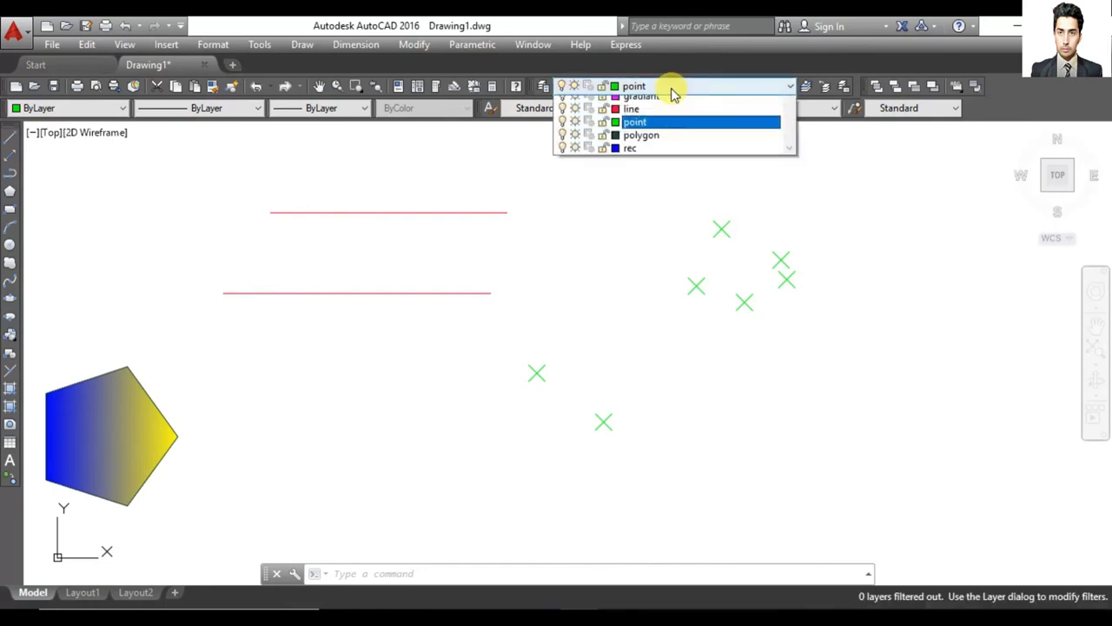
left_click(633, 168)
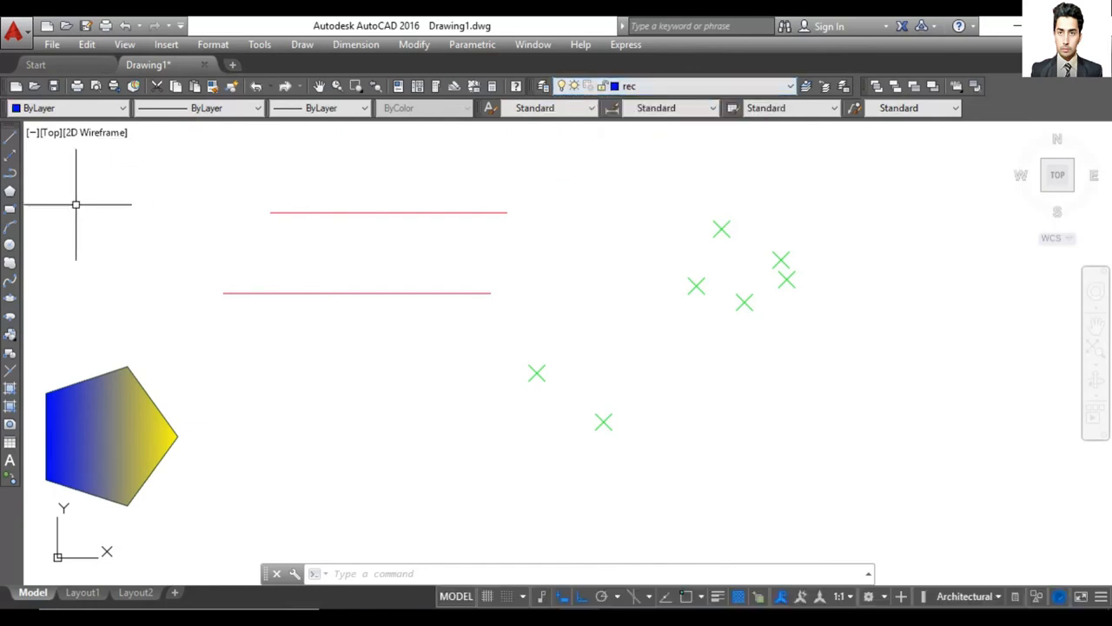
left_click(10, 212)
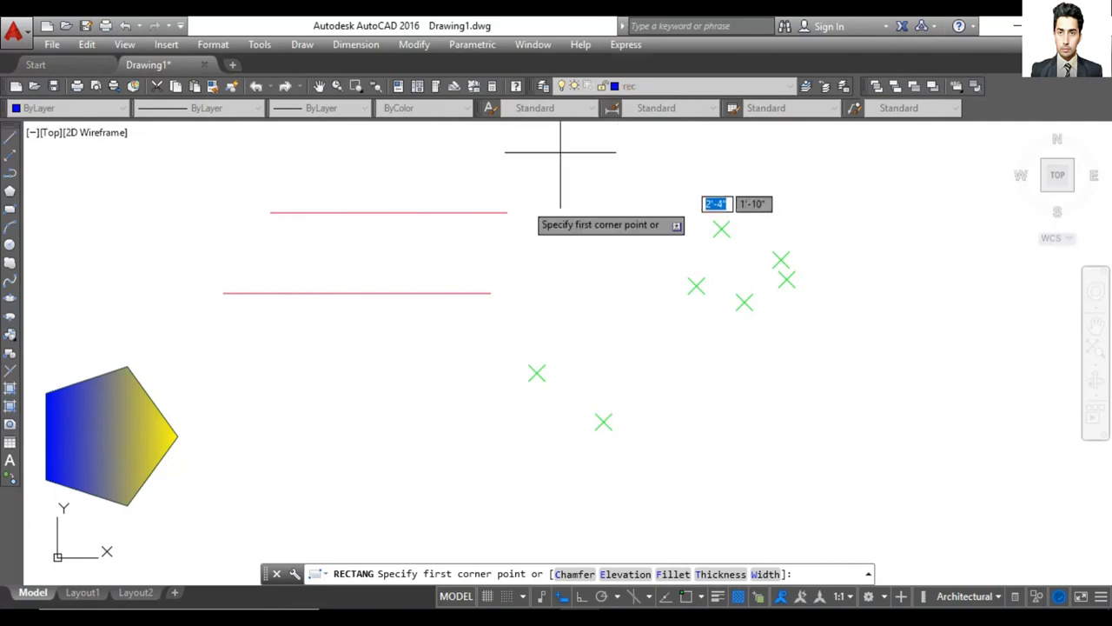
left_click(305, 380)
left_click(493, 465)
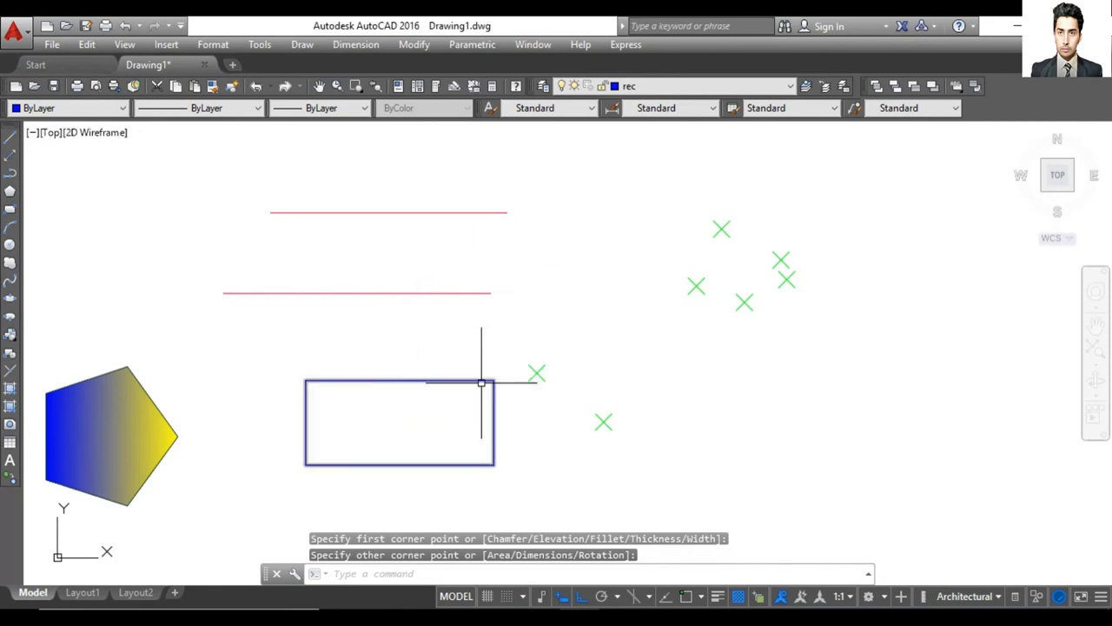
mouse_move(481, 383)
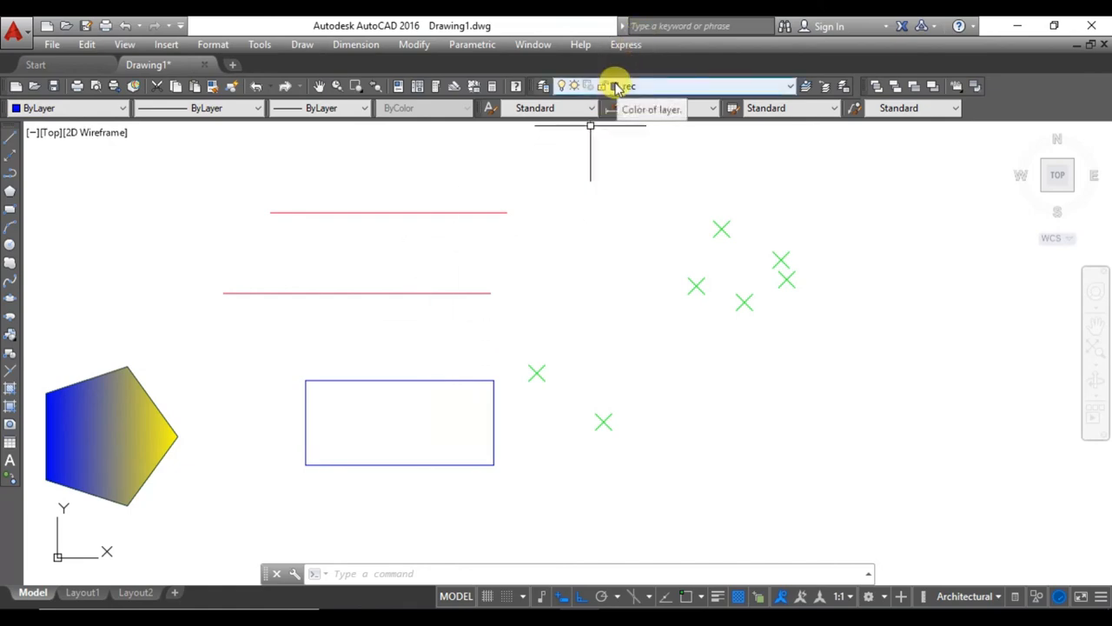
left_click(56, 151)
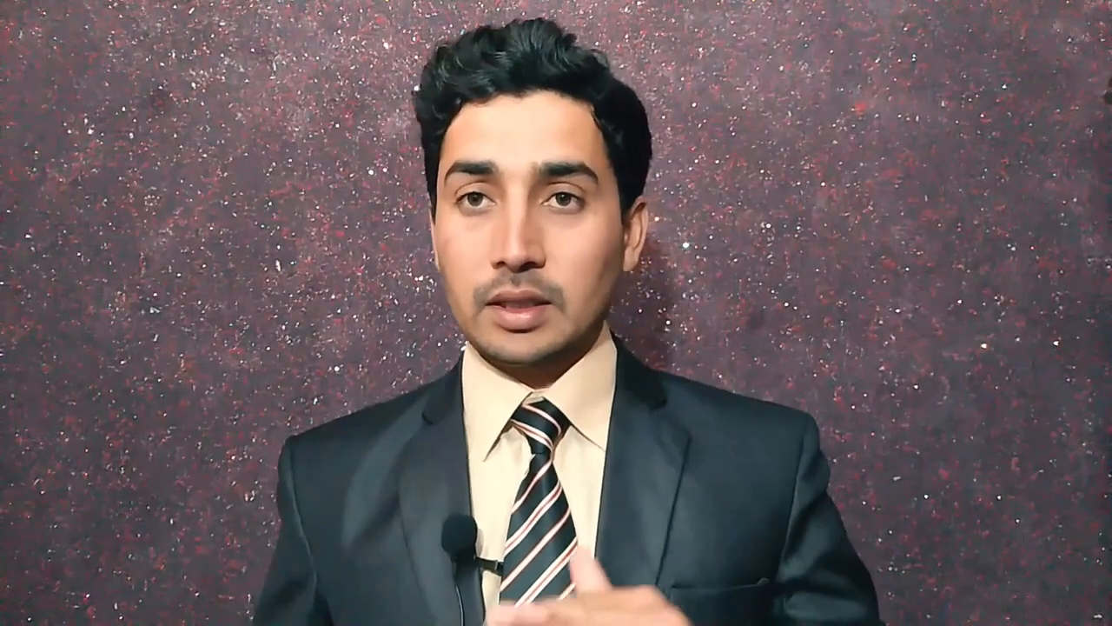